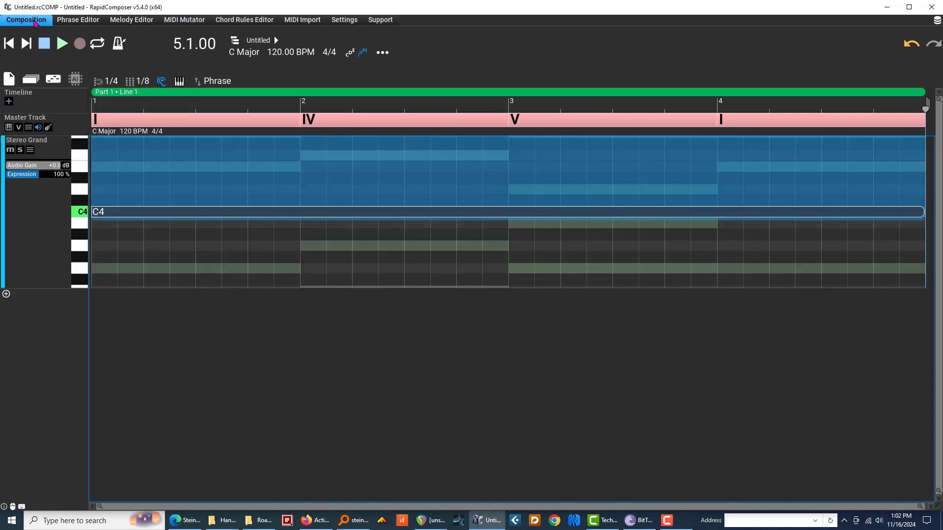
# - Load the C4 phrase from the composition into the MIDI Mutator and slice it into 2 slices with the 1/4 boundary
pyautogui.click(32, 21)
pyautogui.doubleClick(170, 168)
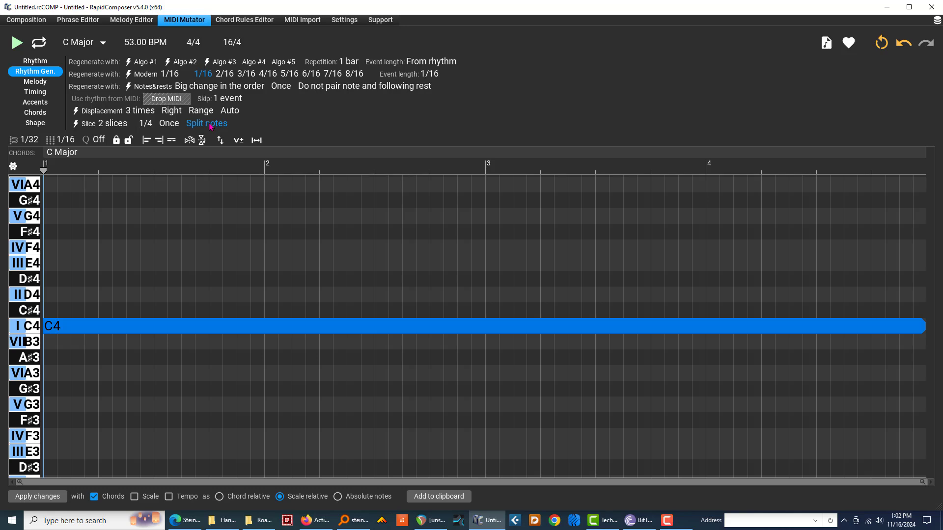
pyautogui.click(88, 124)
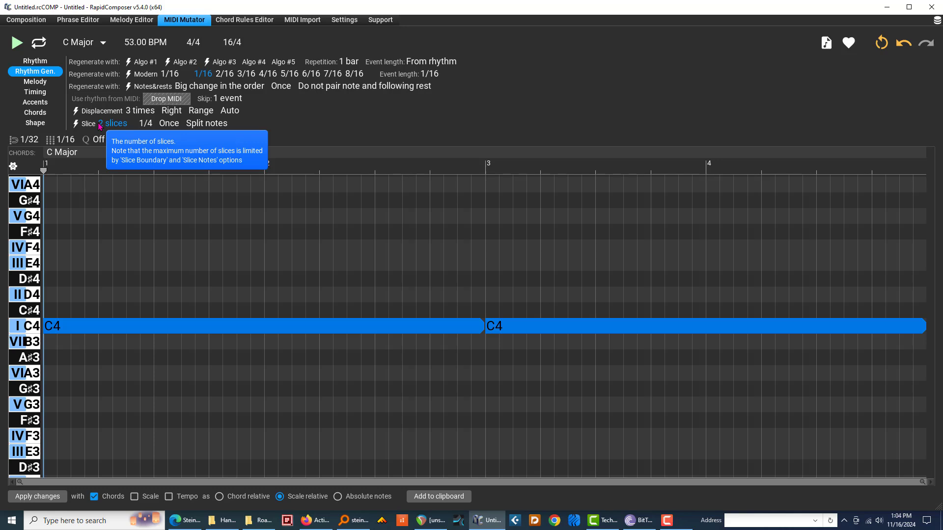
# - Increase the slice count to 3 and on to 6 to re-slice the C4 note
pyautogui.moveTo(101, 126); pyautogui.dragTo(100, 122)
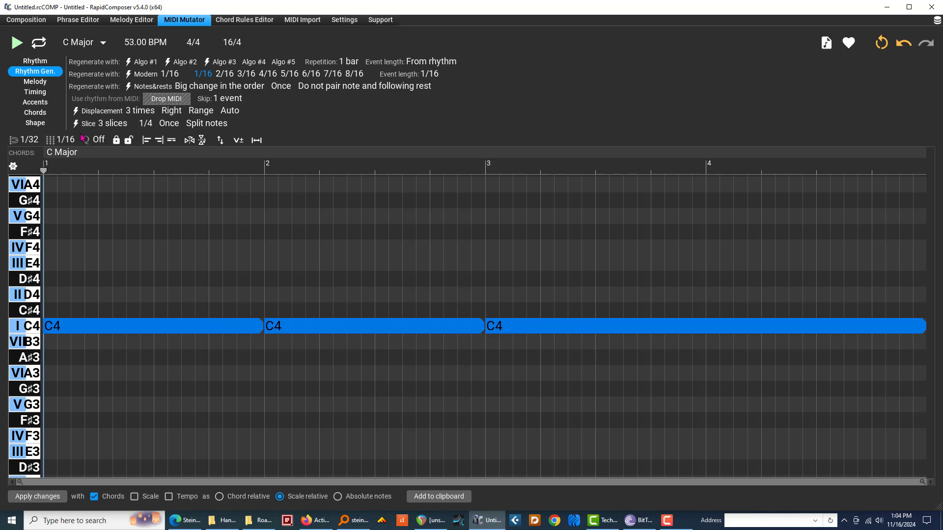
pyautogui.click(103, 122)
pyautogui.click(100, 121)
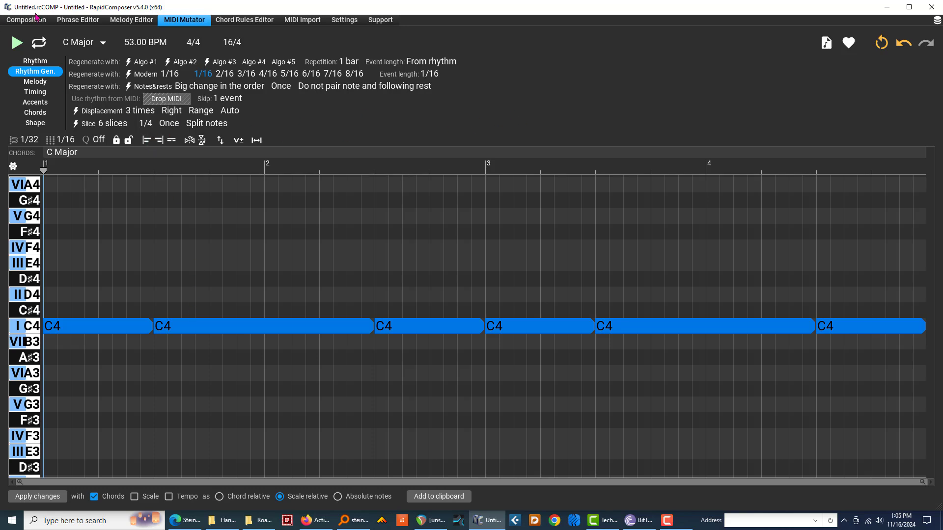
# - Reload the unsliced C4 phrase from the composition into the MIDI Mutator and set the slice boundary to 1/8
pyautogui.click(36, 21)
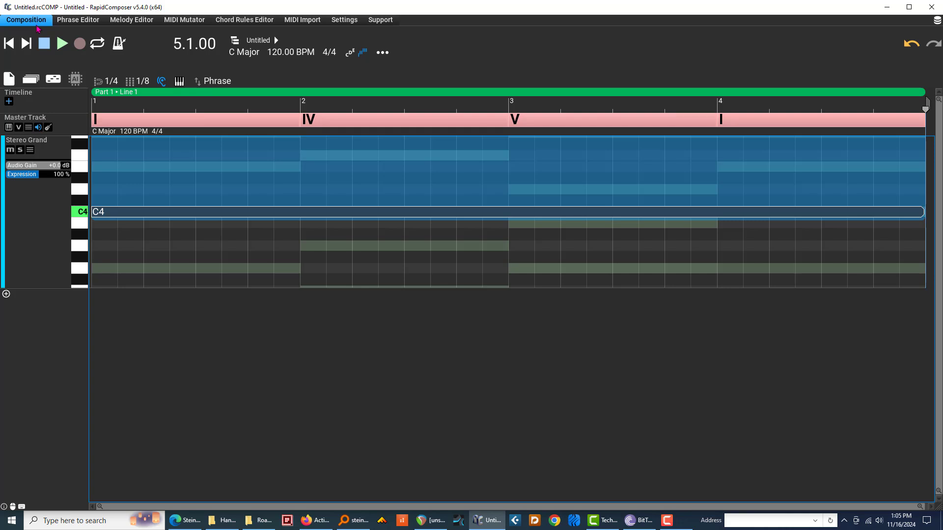
pyautogui.doubleClick(224, 173)
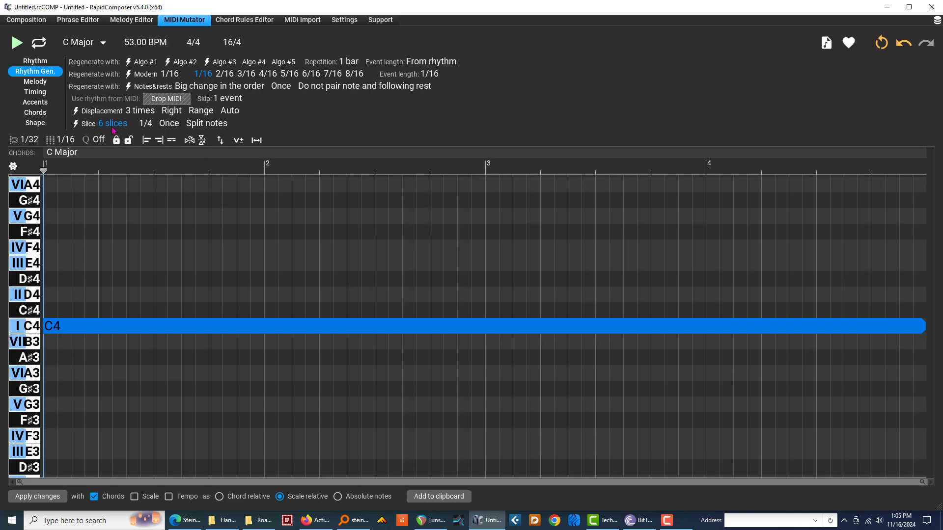
pyautogui.click(145, 125)
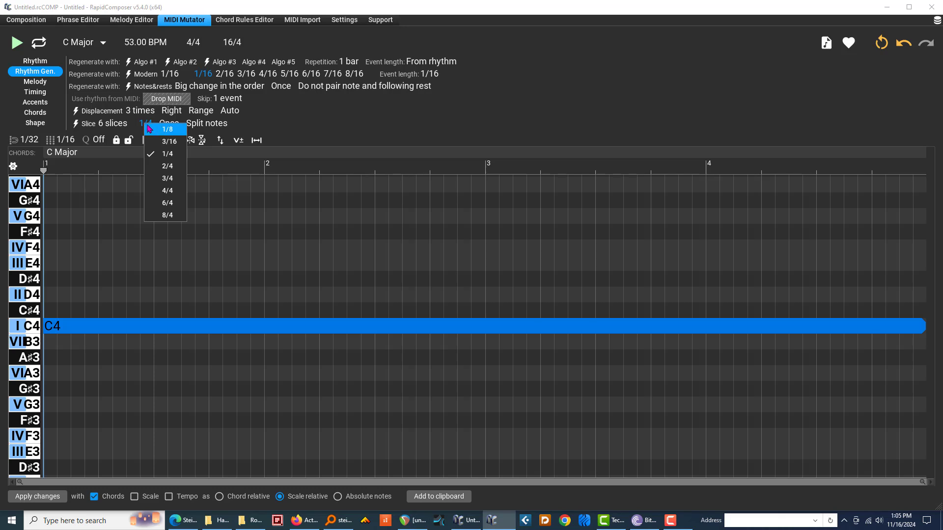
pyautogui.click(162, 130)
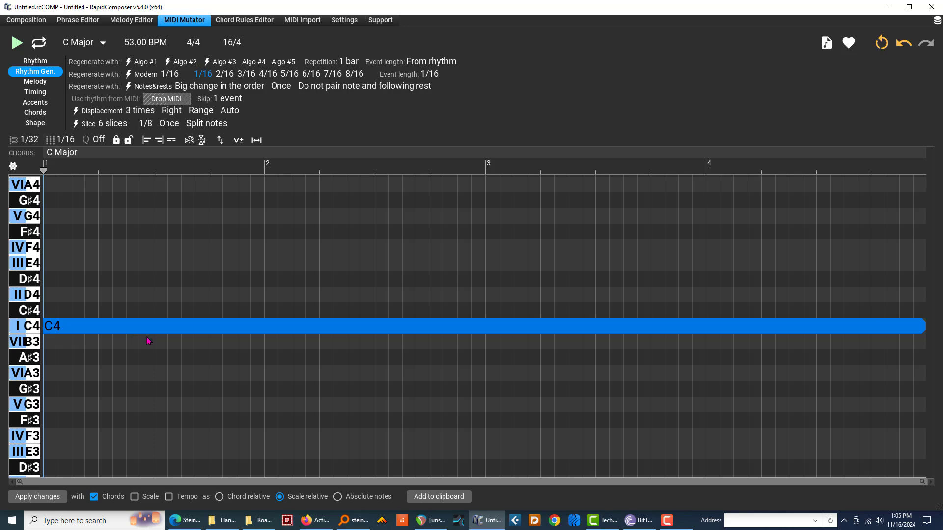
# - Set the slice count to 2 and run Slice on the C4 note several times to try different random splits
pyautogui.click(124, 126)
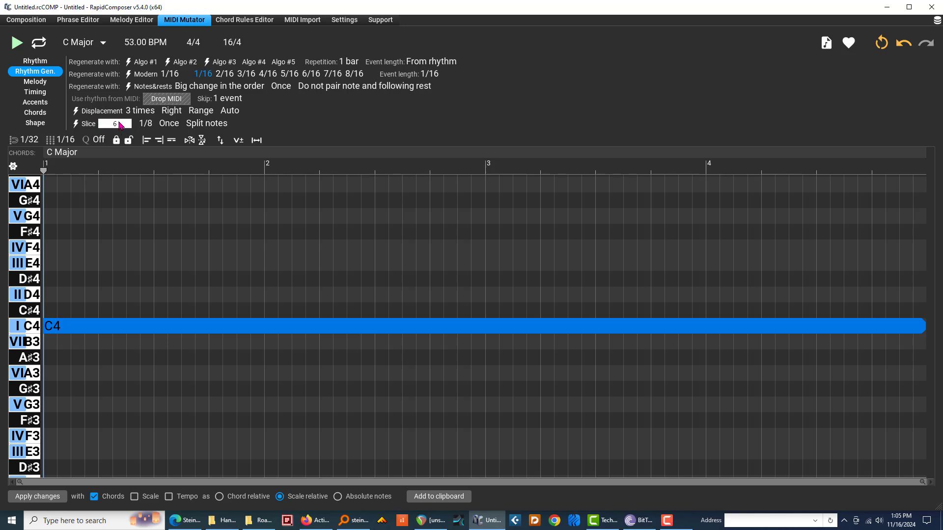
pyautogui.write('2')
pyautogui.press('Return')
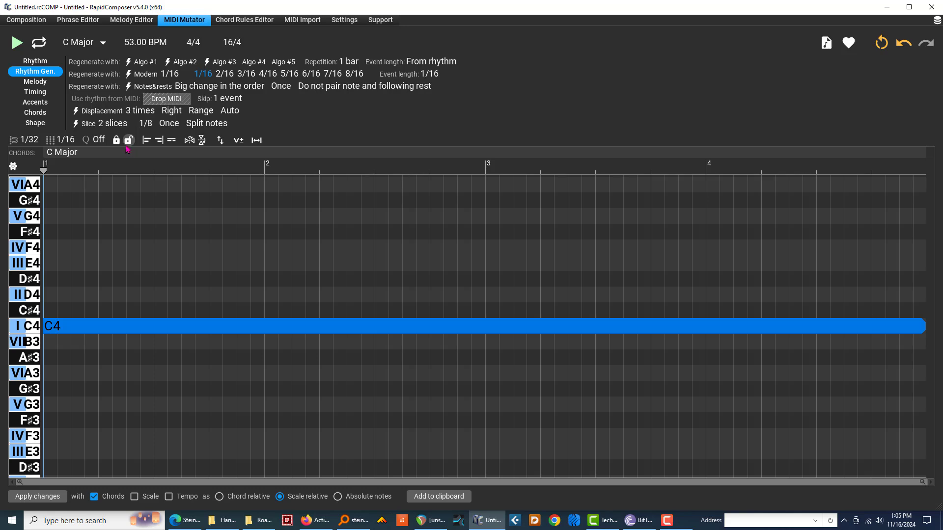
pyautogui.click(89, 125)
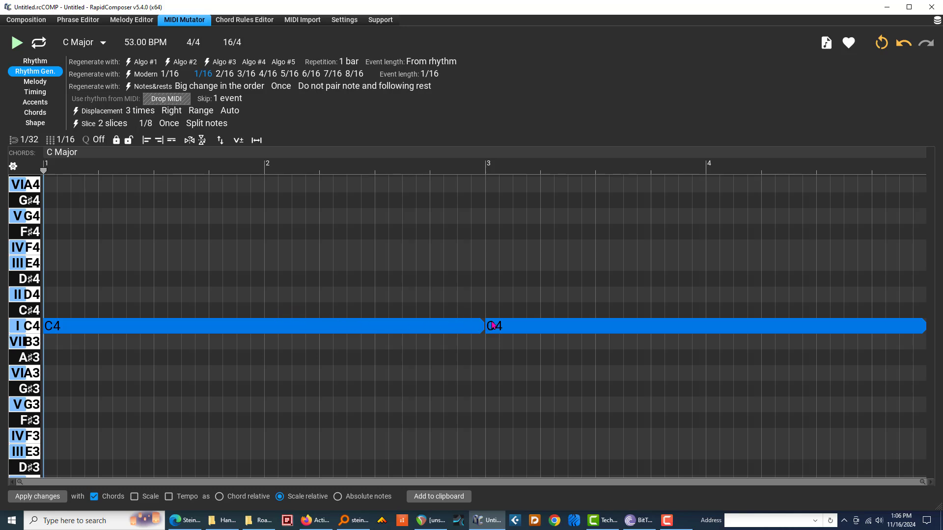
pyautogui.click(89, 124)
pyautogui.click(88, 124)
pyautogui.click(87, 124)
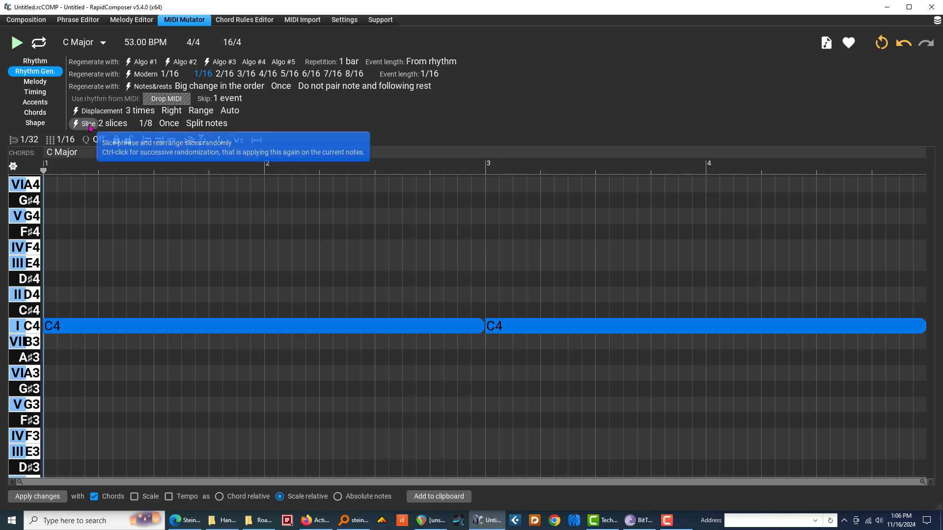
pyautogui.click(88, 124)
pyautogui.click(88, 124)
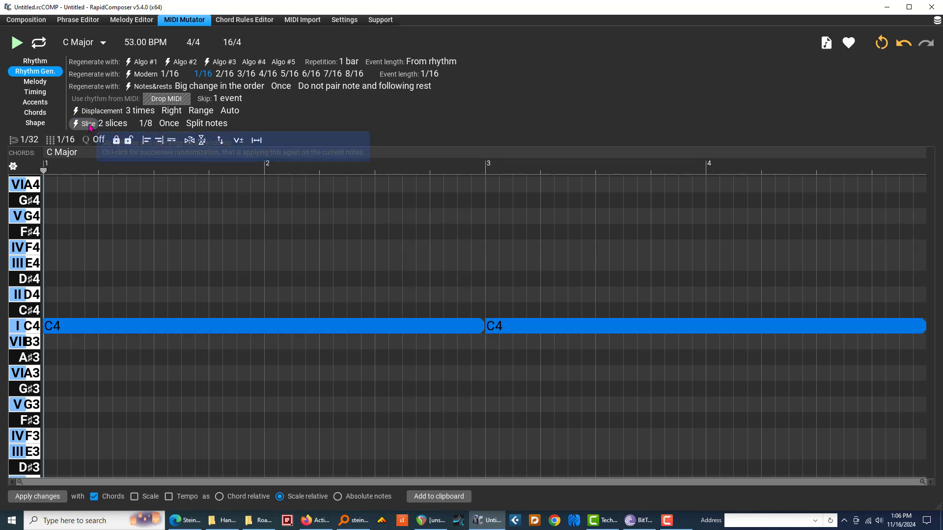
pyautogui.click(89, 126)
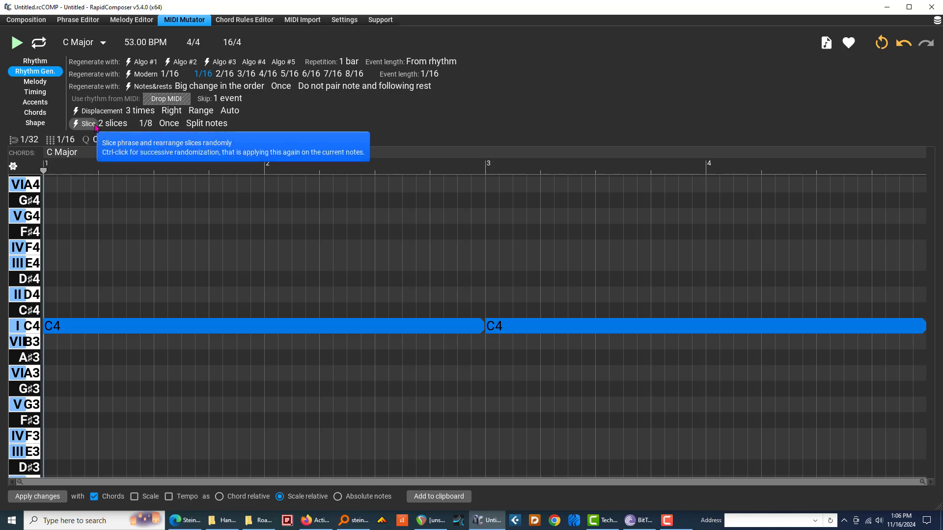
# - Set the slice count to 3 and regenerate the slicing of the C4 note repeatedly
pyautogui.click(101, 126)
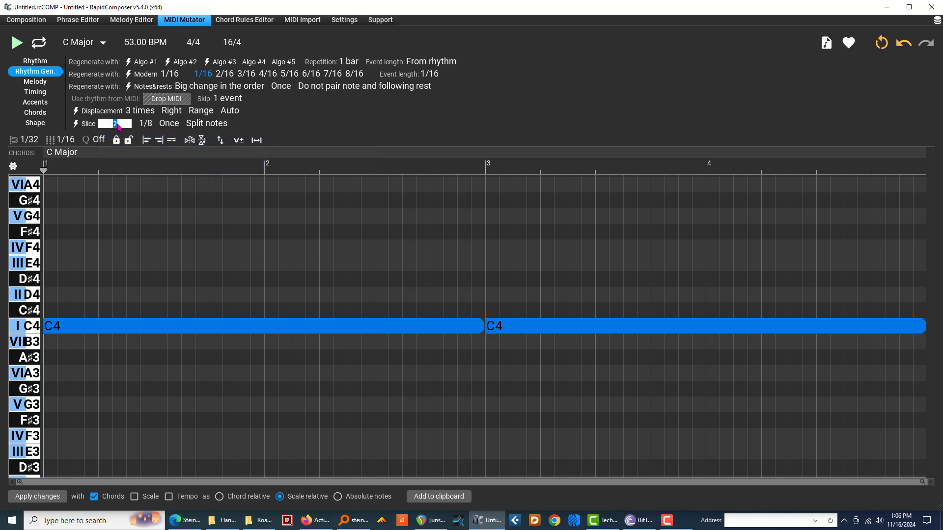
pyautogui.write('3')
pyautogui.press('Return')
pyautogui.click(89, 124)
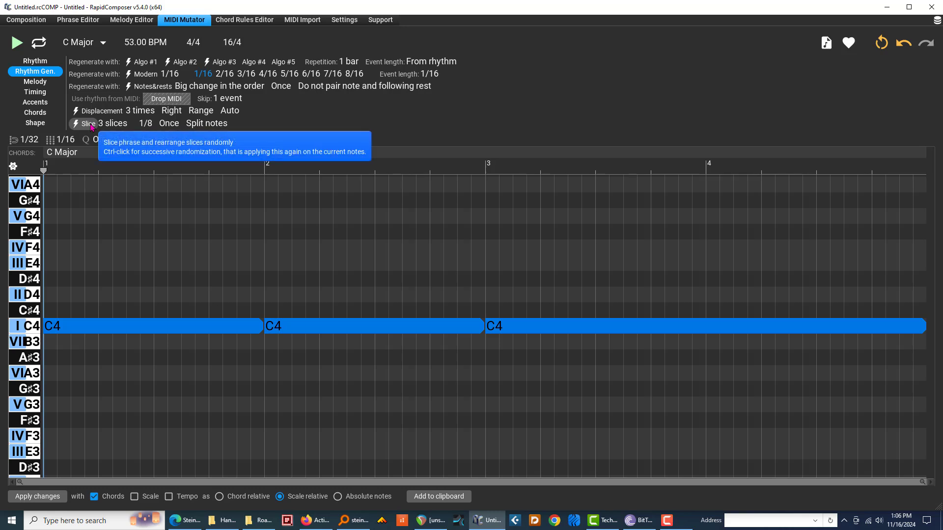
pyautogui.click(89, 124)
pyautogui.click(90, 124)
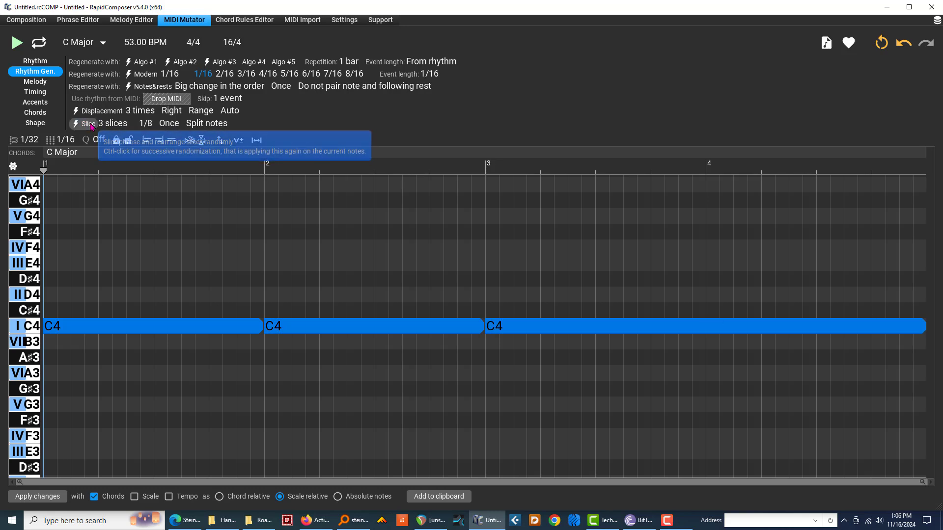
pyautogui.click(89, 125)
pyautogui.click(89, 124)
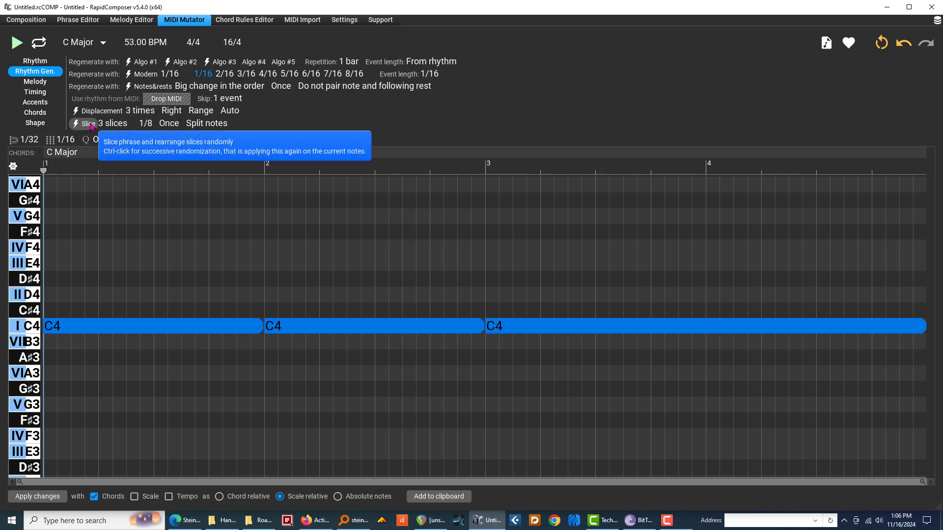
pyautogui.click(89, 125)
pyautogui.click(89, 124)
pyautogui.click(90, 124)
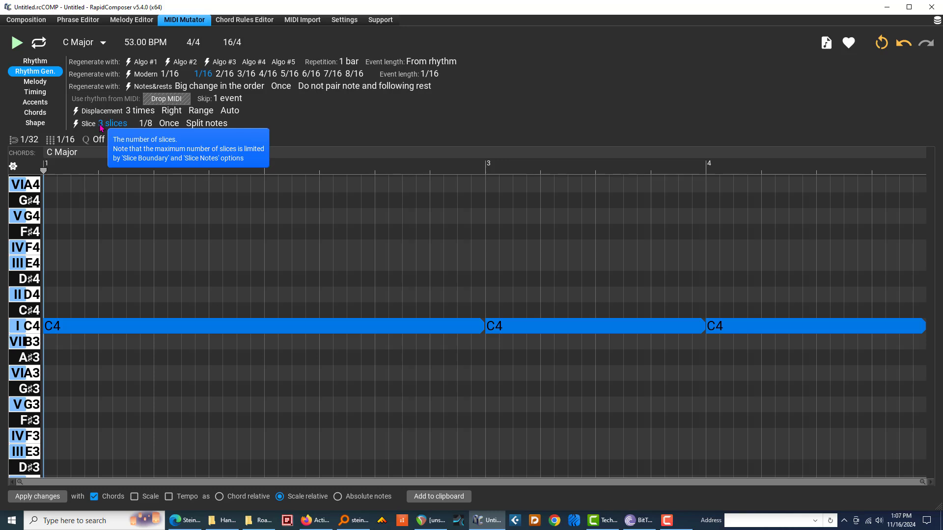
# - Raise the slice count to 5 and run Slice repeatedly to generate varied rhythms from the C4 note
pyautogui.moveTo(100, 128); pyautogui.dragTo(101, 117)
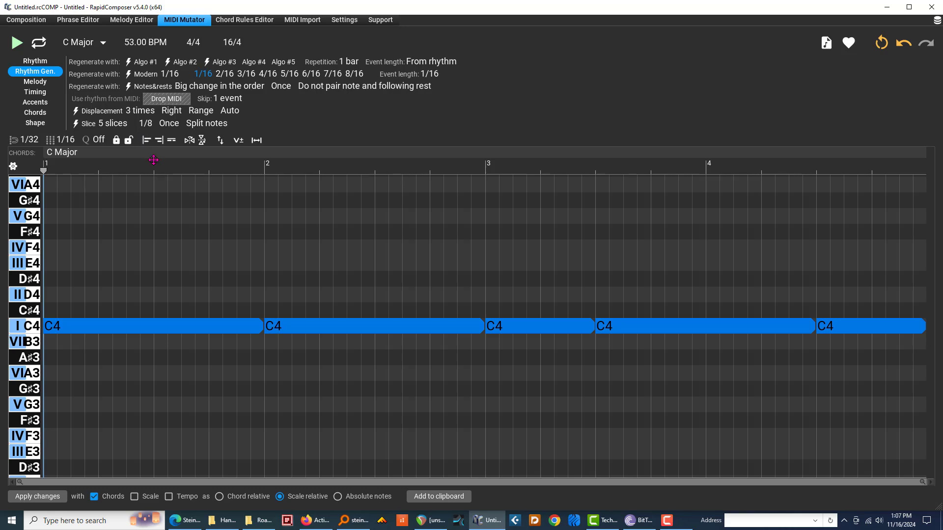
pyautogui.click(89, 125)
pyautogui.click(89, 126)
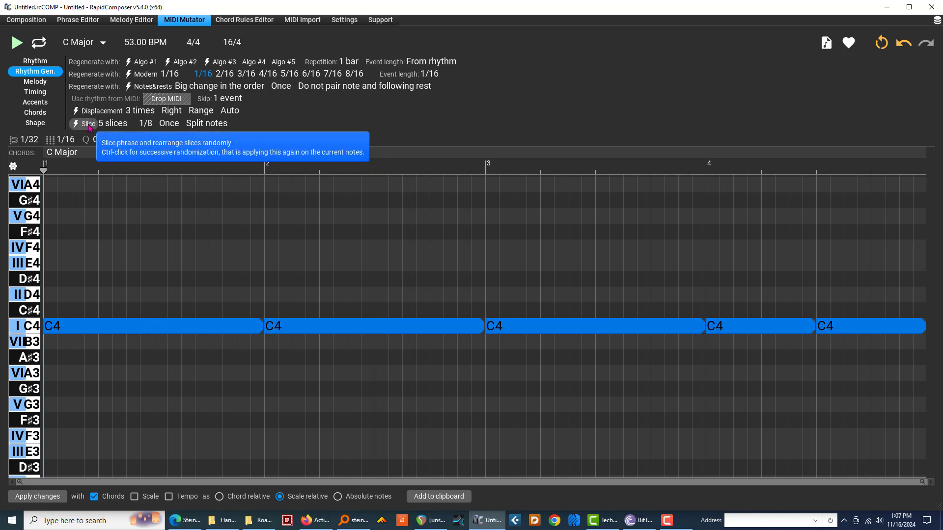
pyautogui.click(89, 125)
pyautogui.click(89, 125)
pyautogui.click(91, 127)
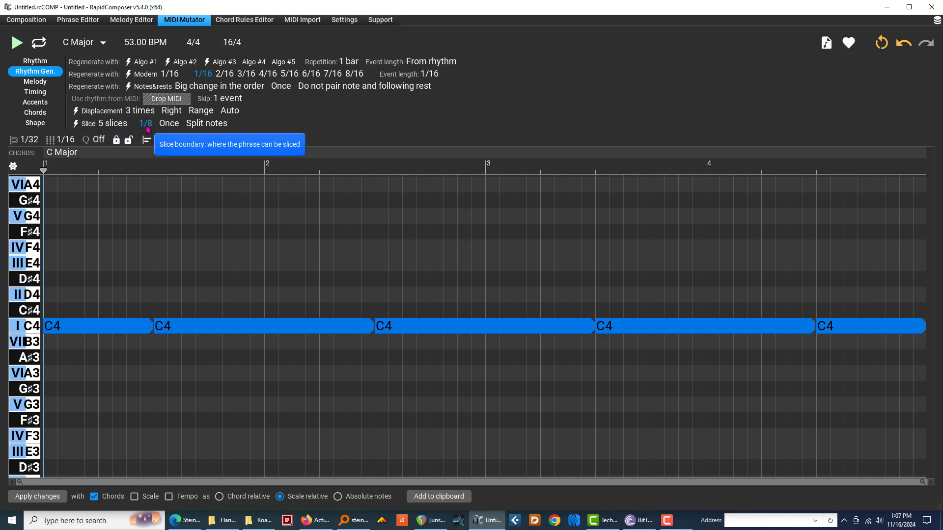
pyautogui.click(85, 126)
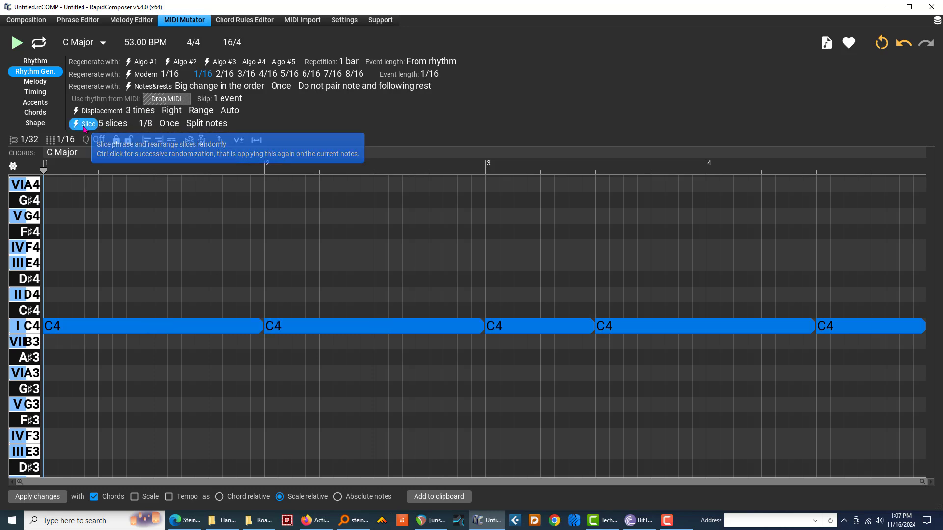
pyautogui.click(84, 127)
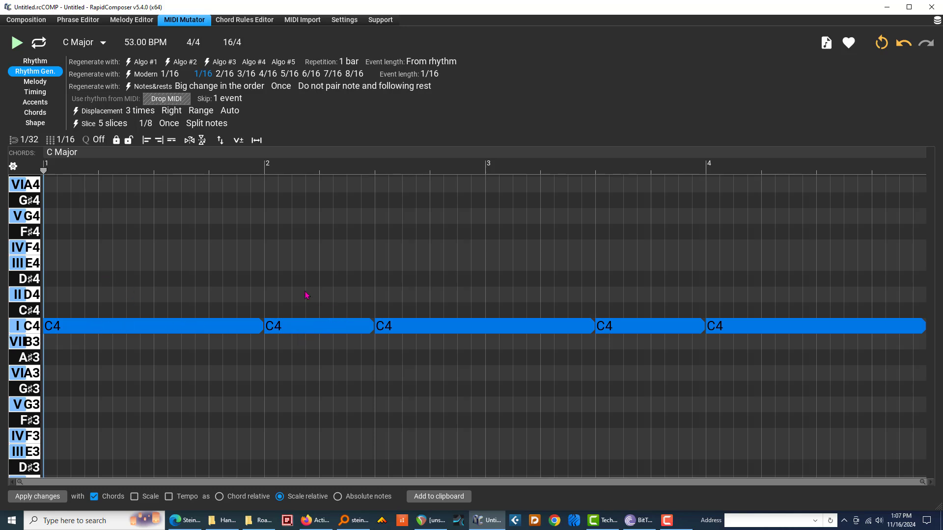
pyautogui.click(77, 124)
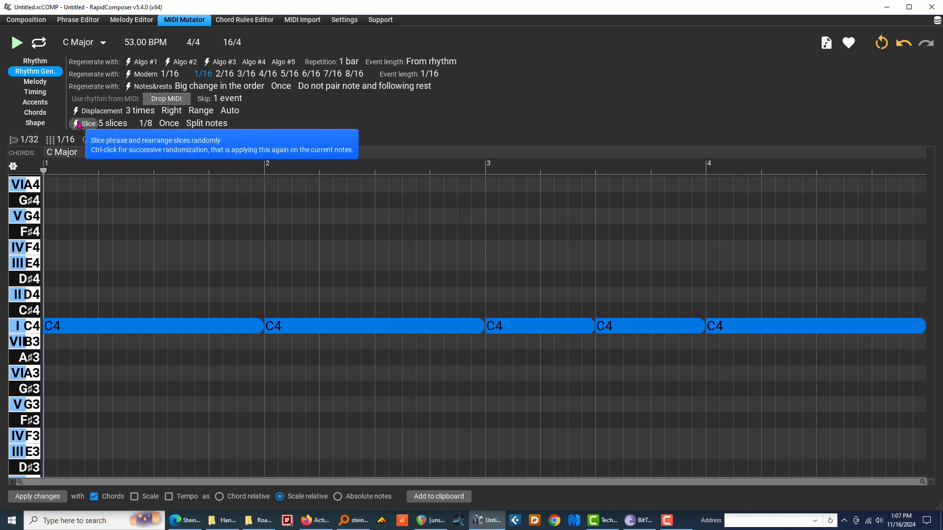
pyautogui.click(74, 124)
pyautogui.click(74, 124)
pyautogui.click(74, 124)
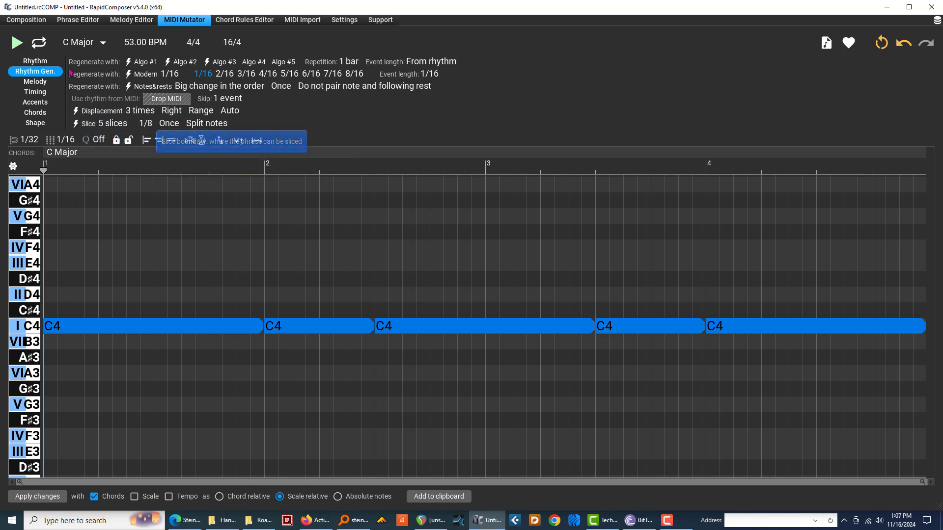
# - Reload the original C4 phrase into the MIDI Mutator and set Slice to 2 slices with a 3/16 boundary
pyautogui.click(39, 22)
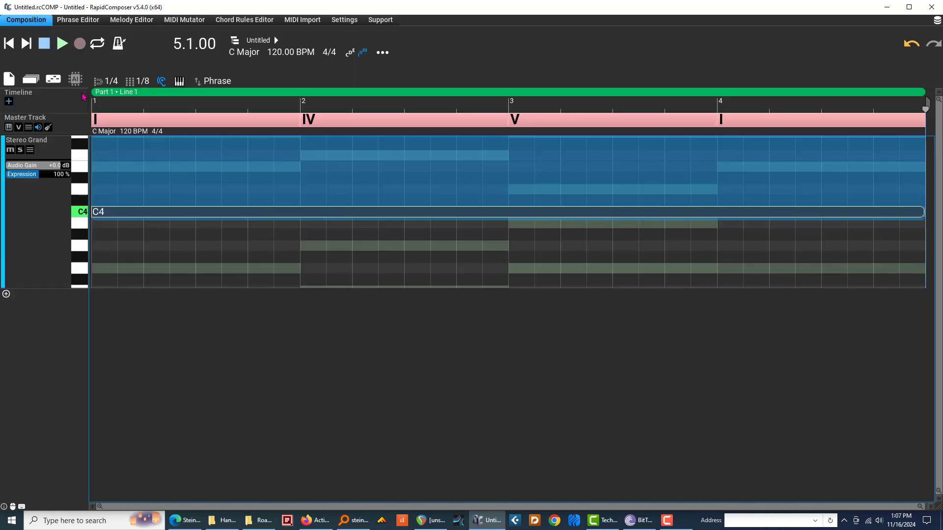
pyautogui.doubleClick(152, 165)
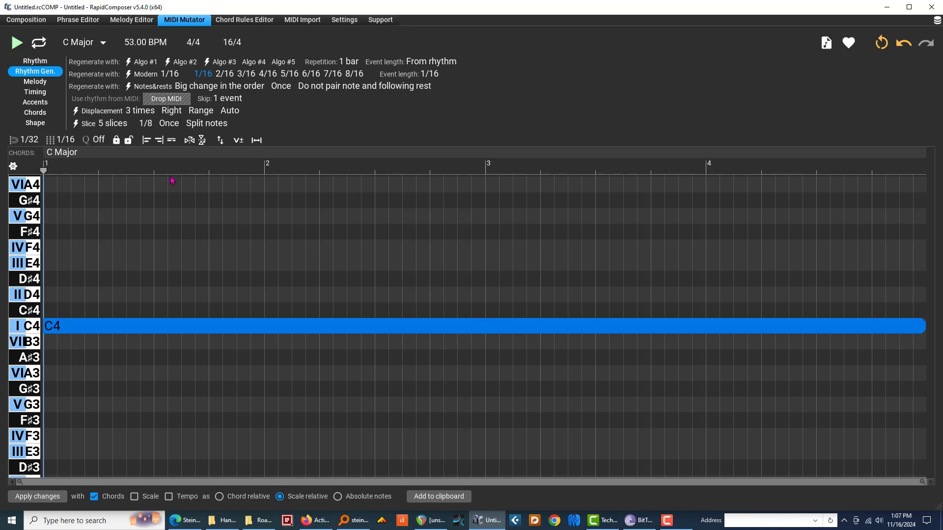
pyautogui.click(102, 128)
pyautogui.write('2')
pyautogui.press('Return')
pyautogui.click(147, 123)
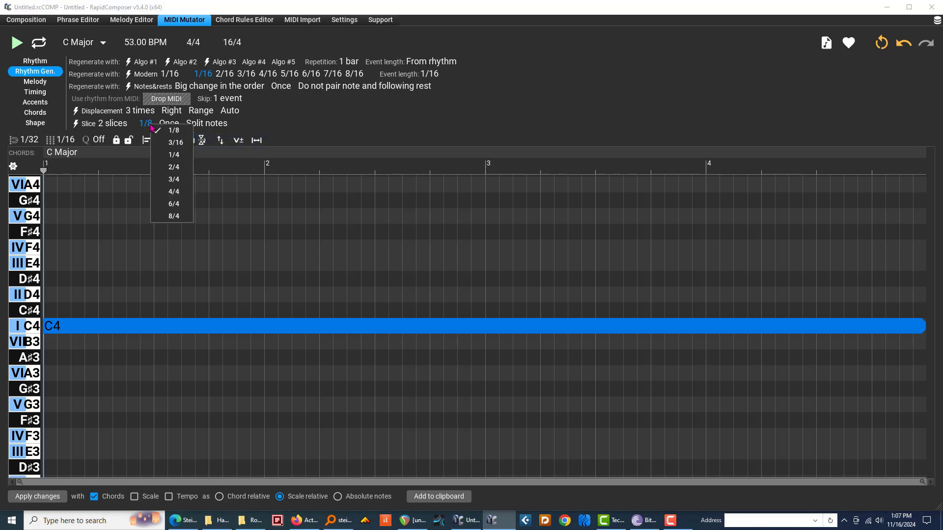
pyautogui.click(172, 144)
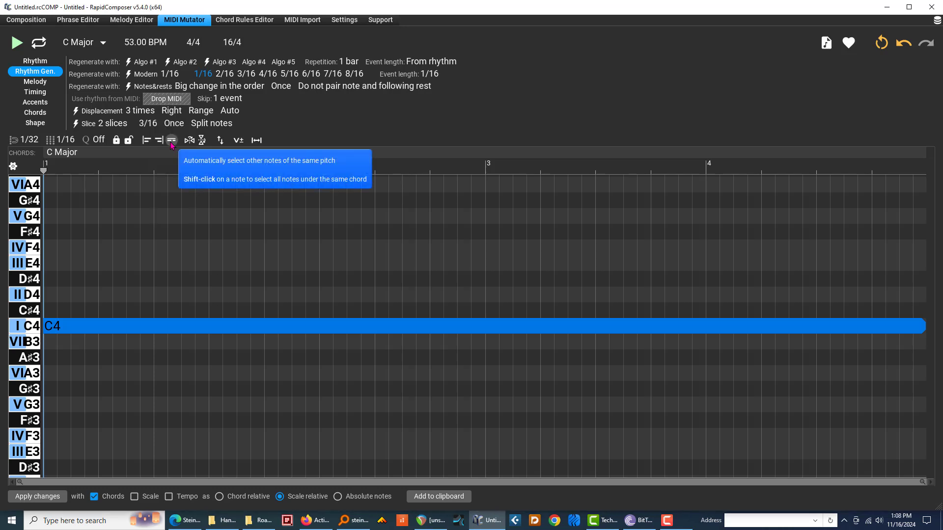
# - Slice the C4 note with these settings, undoing and re-slicing it twice to compare the splits
pyautogui.click(84, 125)
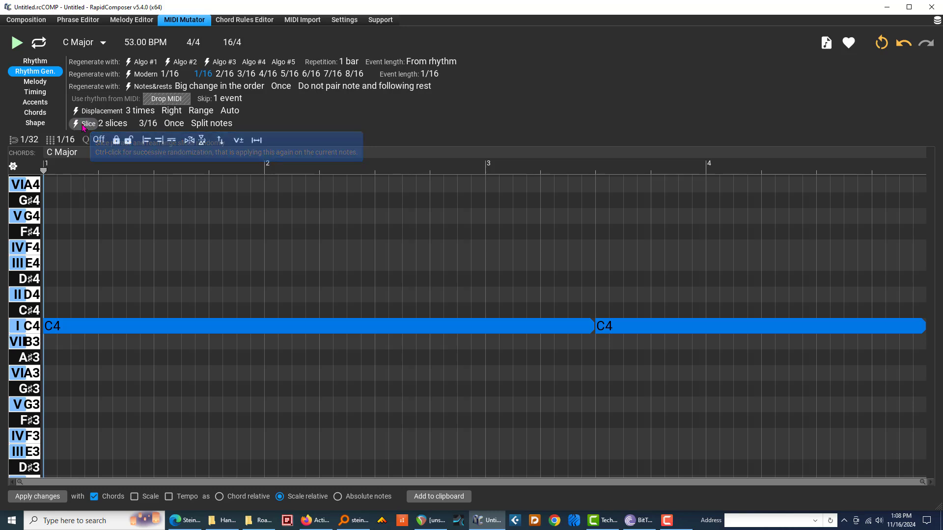
pyautogui.click(903, 43)
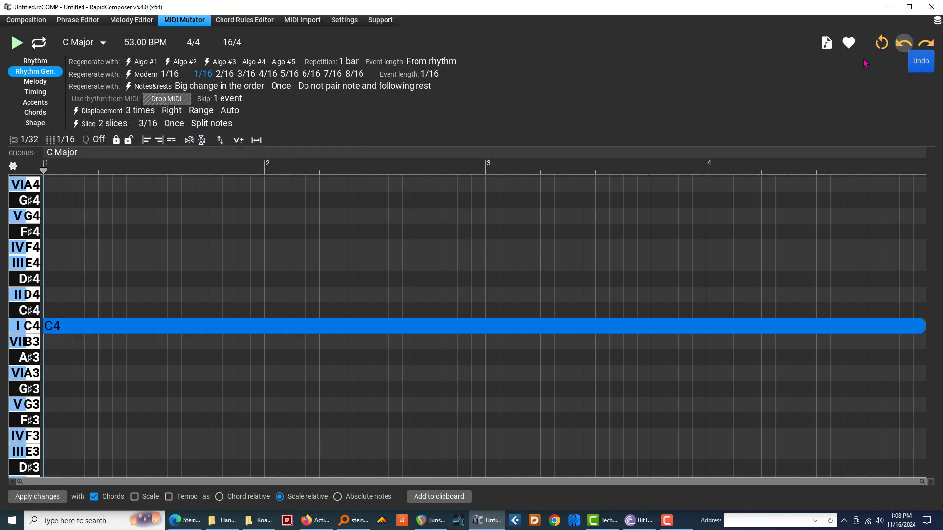
pyautogui.click(88, 124)
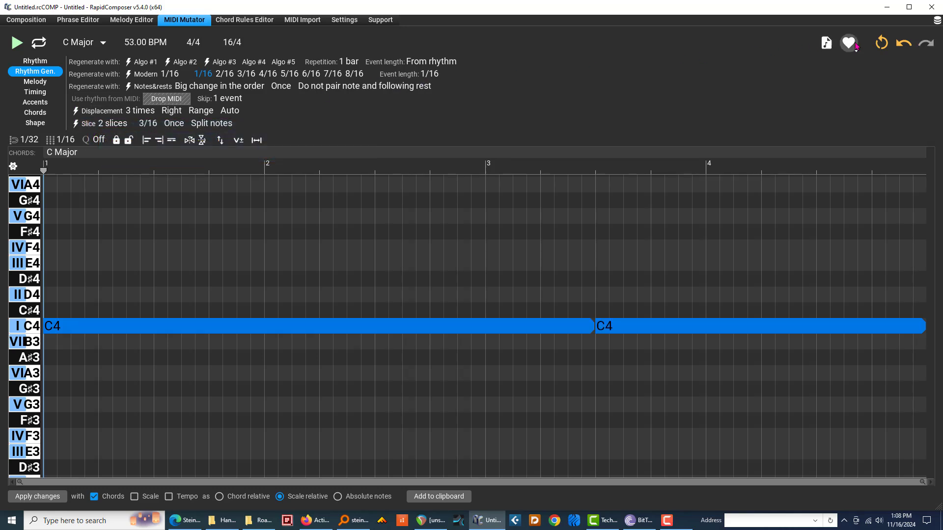
pyautogui.click(903, 43)
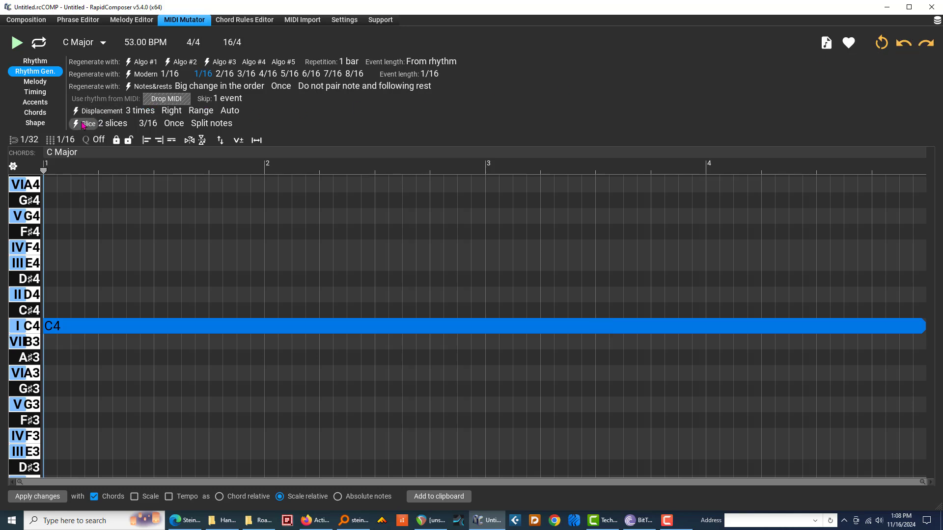
pyautogui.click(89, 123)
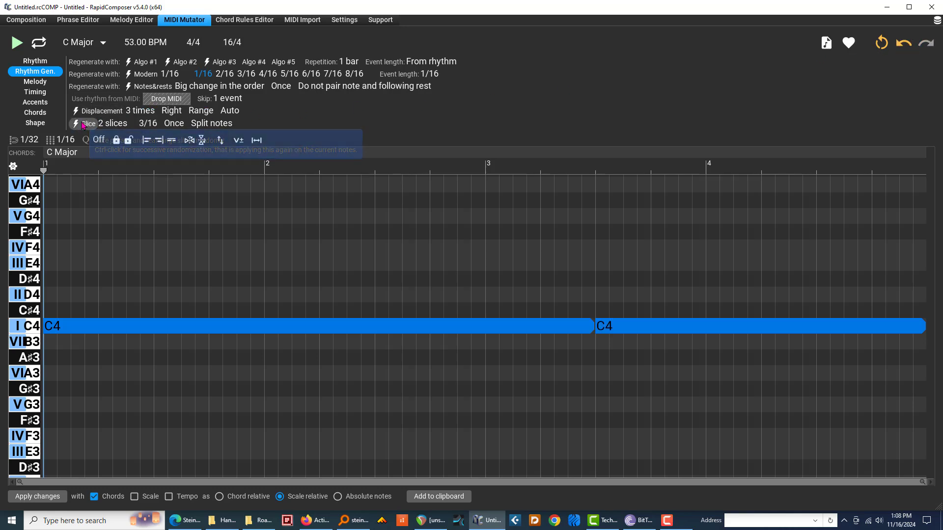
# - Undo the last split, then set the slice count to 5 with the 3/16 boundary and re-slice the C4 note
pyautogui.click(903, 43)
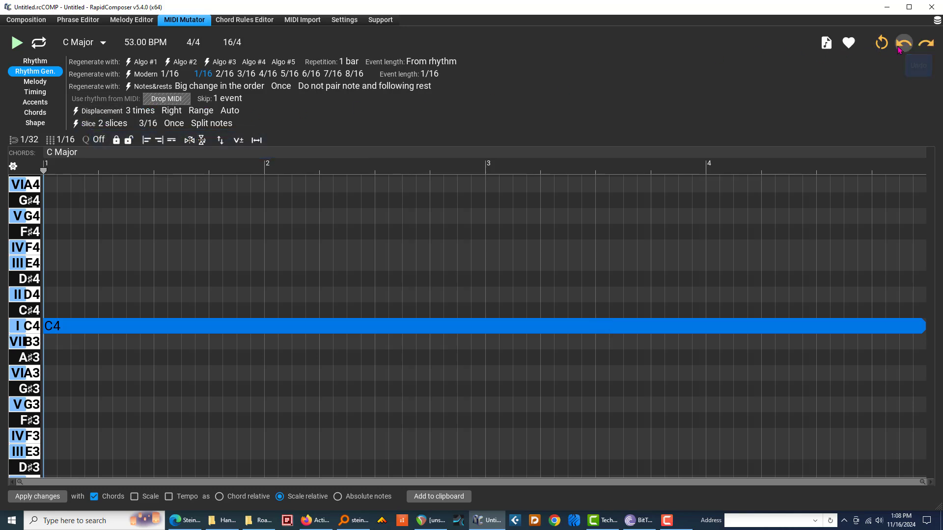
pyautogui.click(146, 124)
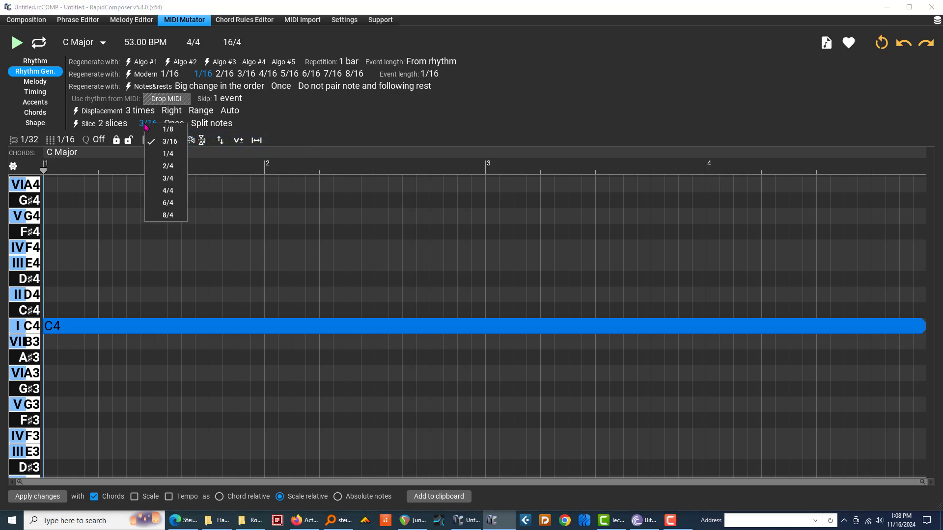
pyautogui.click(322, 128)
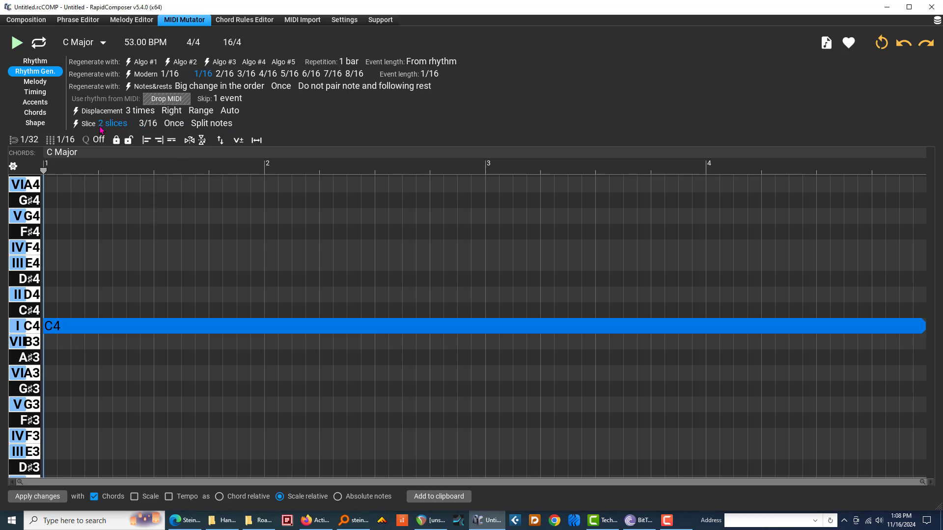
pyautogui.moveTo(100, 129); pyautogui.dragTo(101, 120)
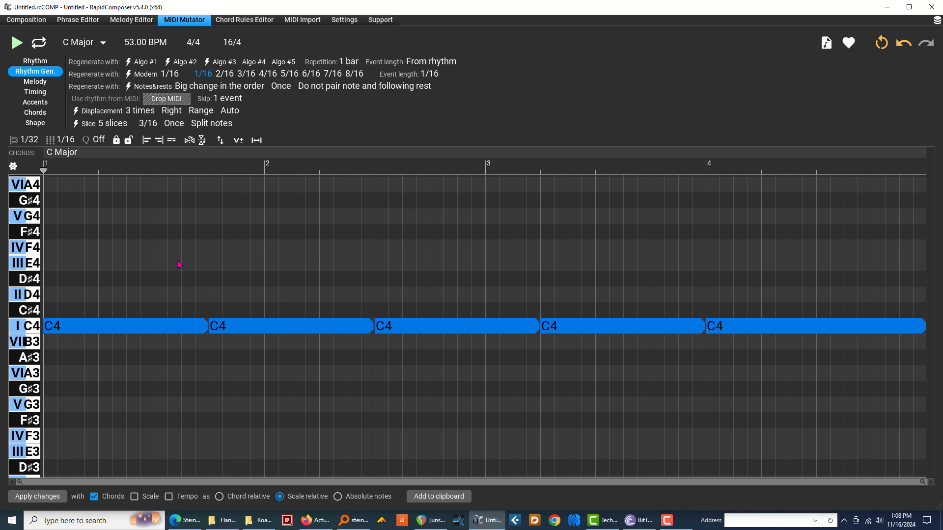
pyautogui.click(87, 125)
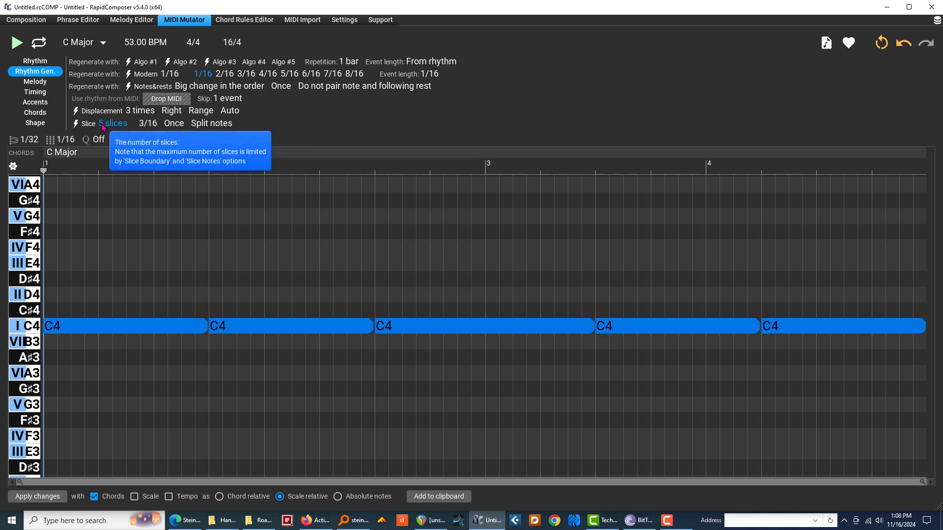
# - Raise the slice count to 14 and preview the resulting C4 rhythm
pyautogui.moveTo(102, 127); pyautogui.dragTo(105, 106)
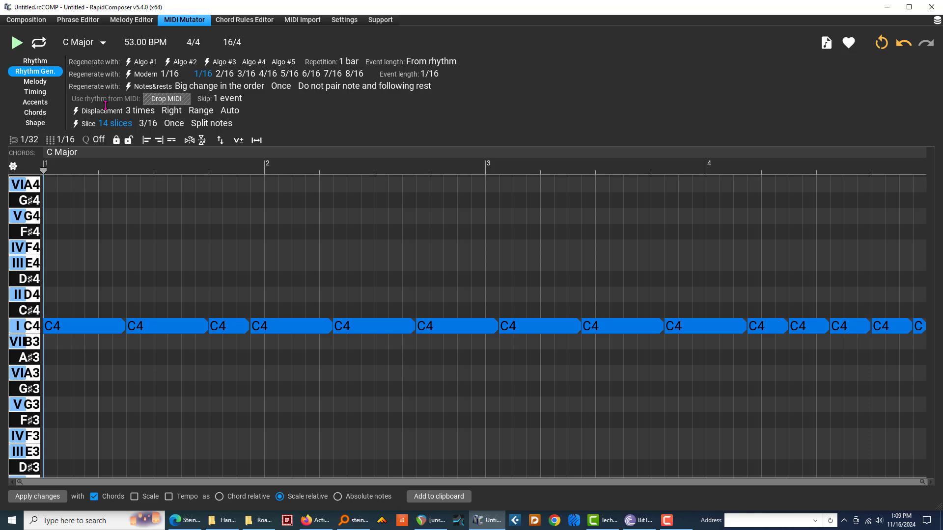
pyautogui.moveTo(105, 106); pyautogui.dragTo(107, 104)
pyautogui.click(17, 44)
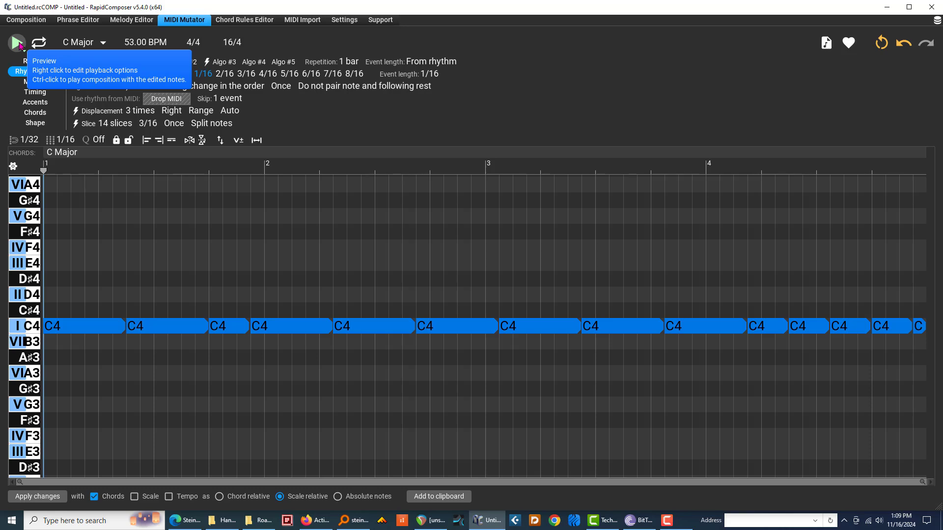
# - Undo the last slicing and reload the original C4 phrase from the composition into the MIDI Mutator
pyautogui.click(901, 44)
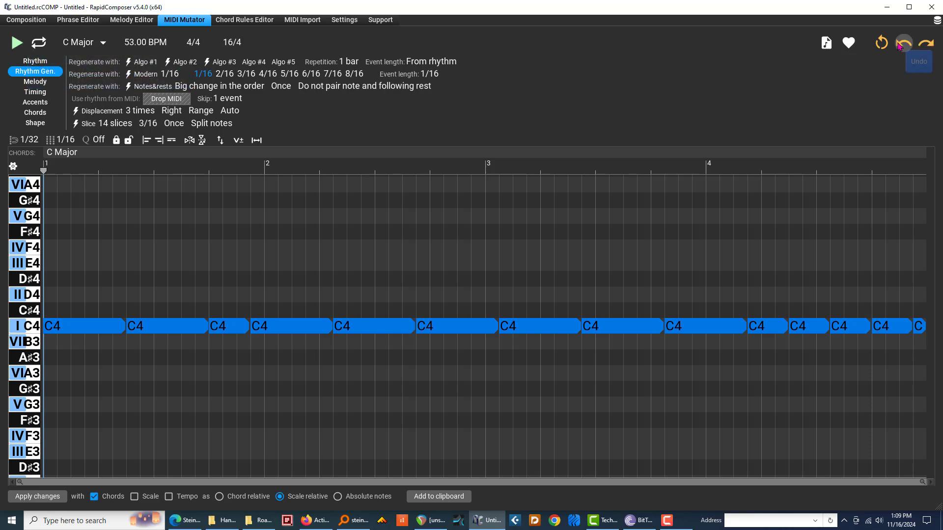
pyautogui.click(24, 19)
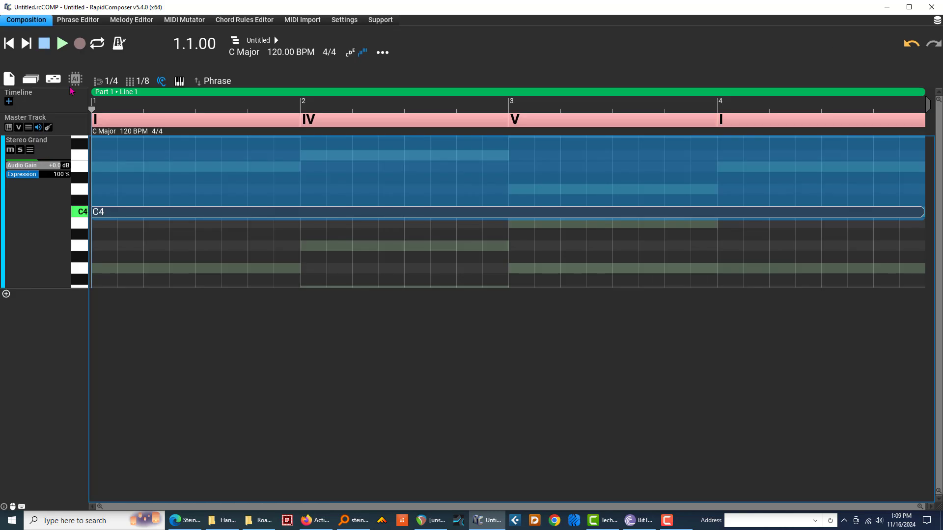
pyautogui.doubleClick(202, 160)
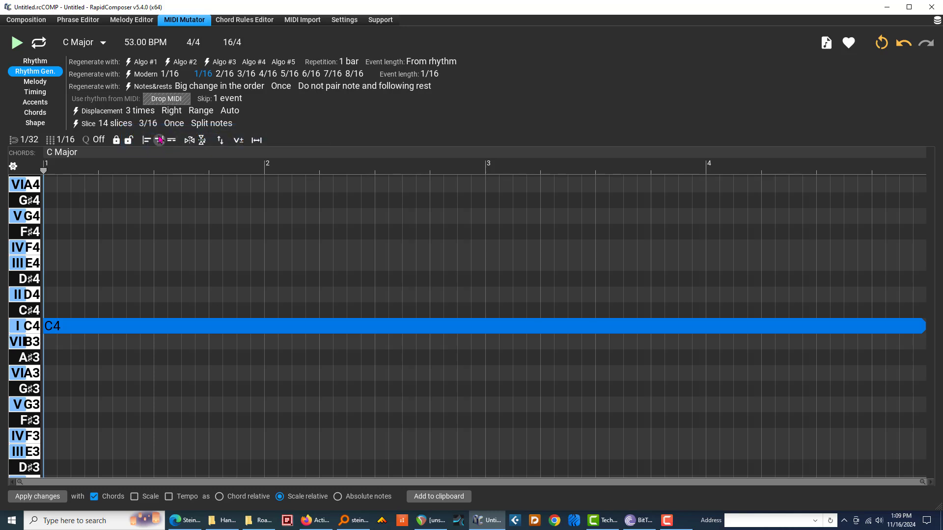
# - Set Slice to 3 slices with a 3/4 boundary and slice the C4 note
pyautogui.click(108, 123)
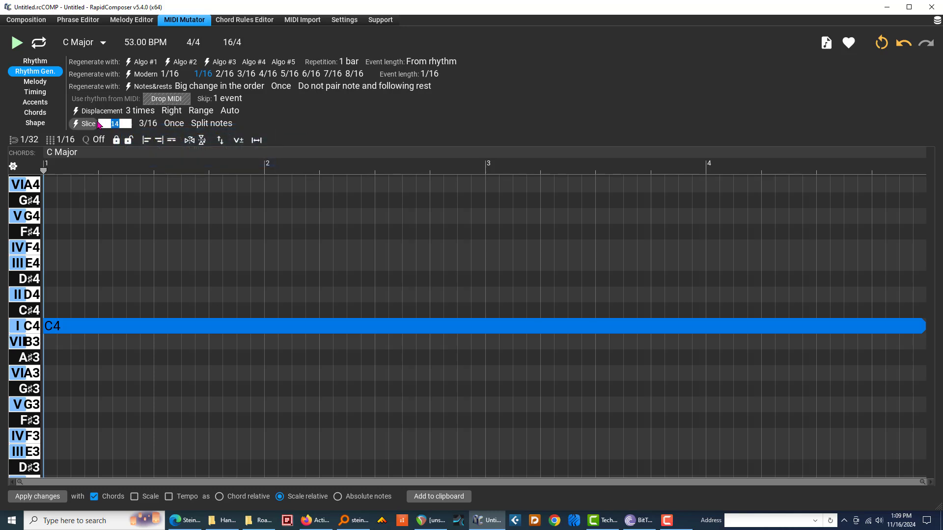
pyautogui.write('3')
pyautogui.press('Return')
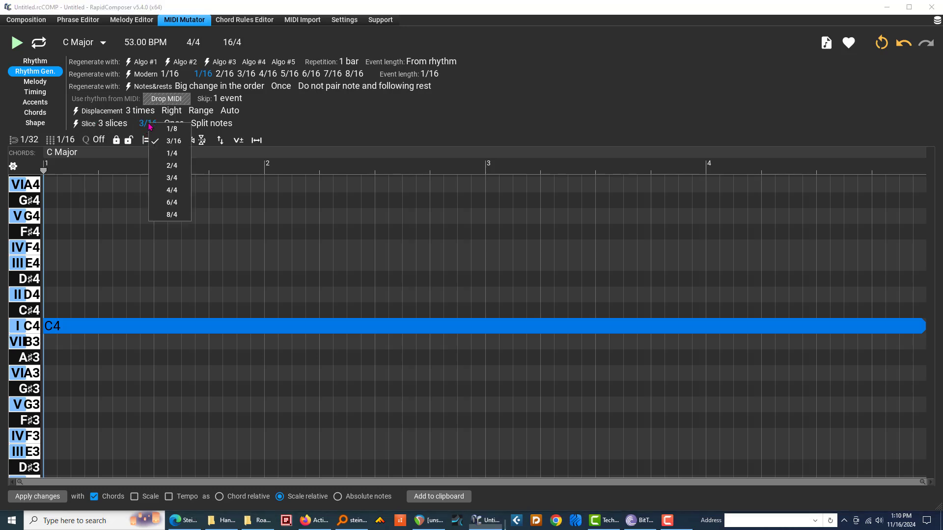
pyautogui.click(147, 124)
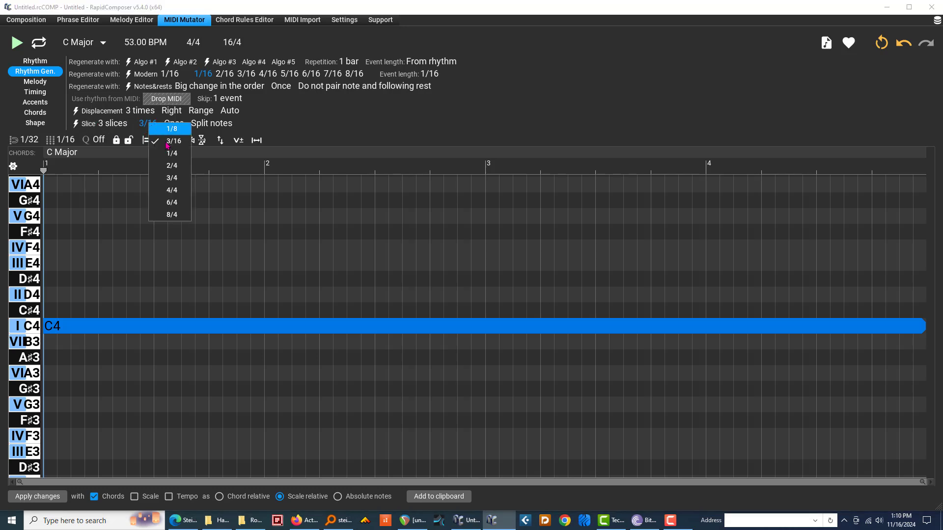
pyautogui.click(176, 179)
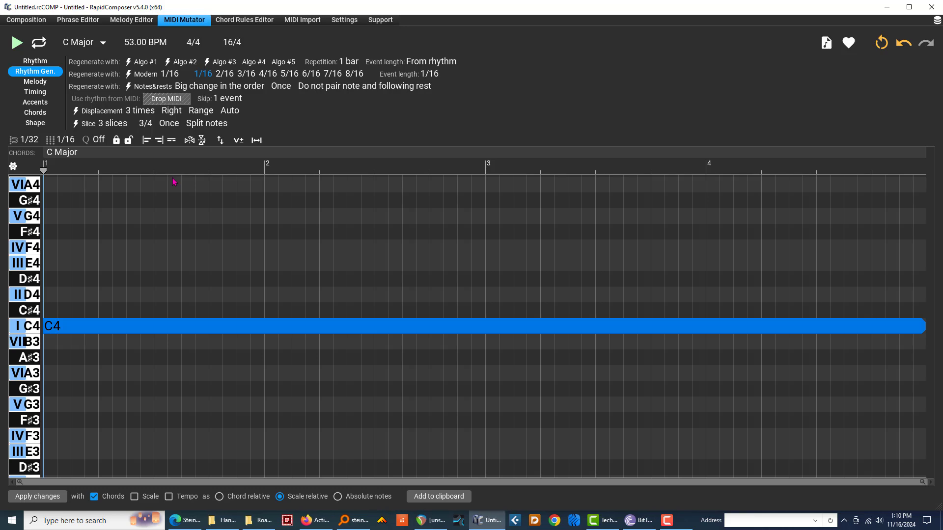
pyautogui.click(85, 124)
# - Raise the slice count to 6 and lower it to 2 to compare the splits at the 3/4 boundary
pyautogui.scroll(-1, 102, 128)
pyautogui.moveTo(104, 127); pyautogui.dragTo(102, 120)
pyautogui.moveTo(102, 119); pyautogui.dragTo(102, 114)
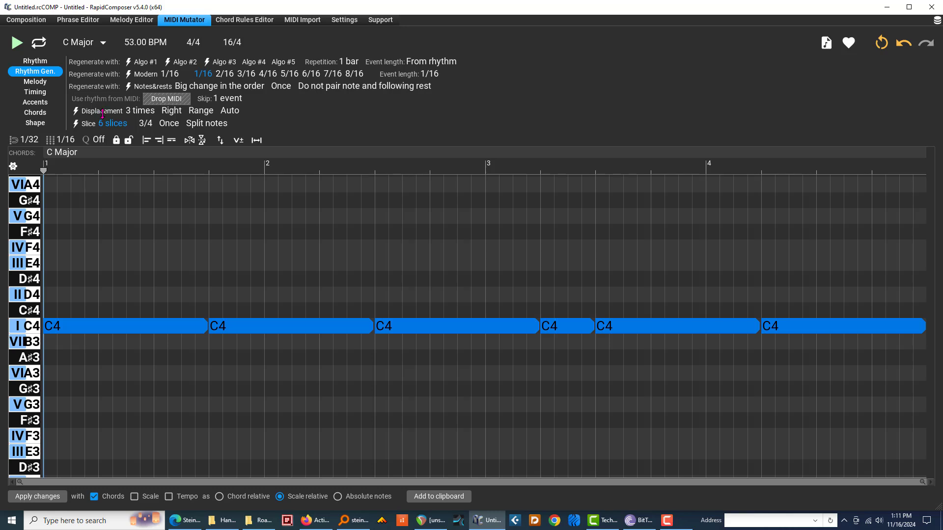
pyautogui.moveTo(102, 114); pyautogui.dragTo(105, 127)
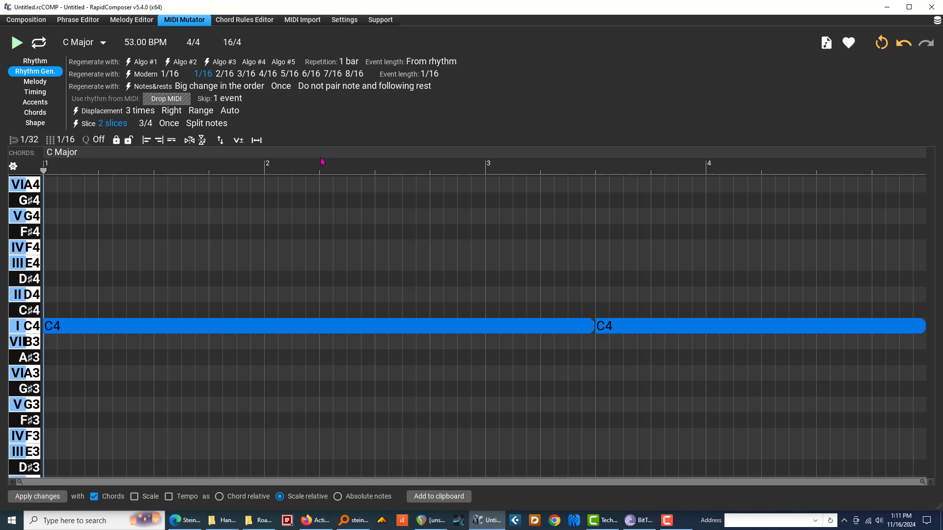
# - Reload the original C4 phrase and slice it into 2 slices with a 4/4 boundary
pyautogui.click(33, 21)
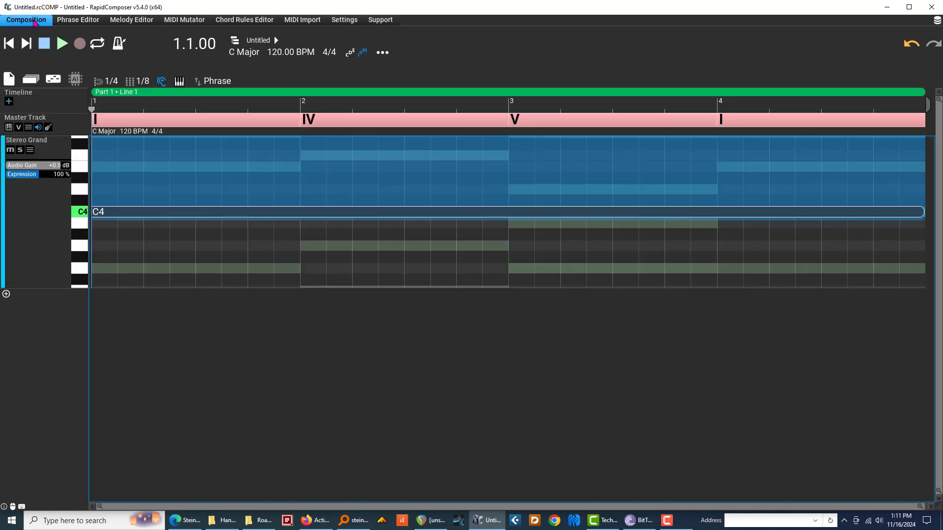
pyautogui.doubleClick(217, 183)
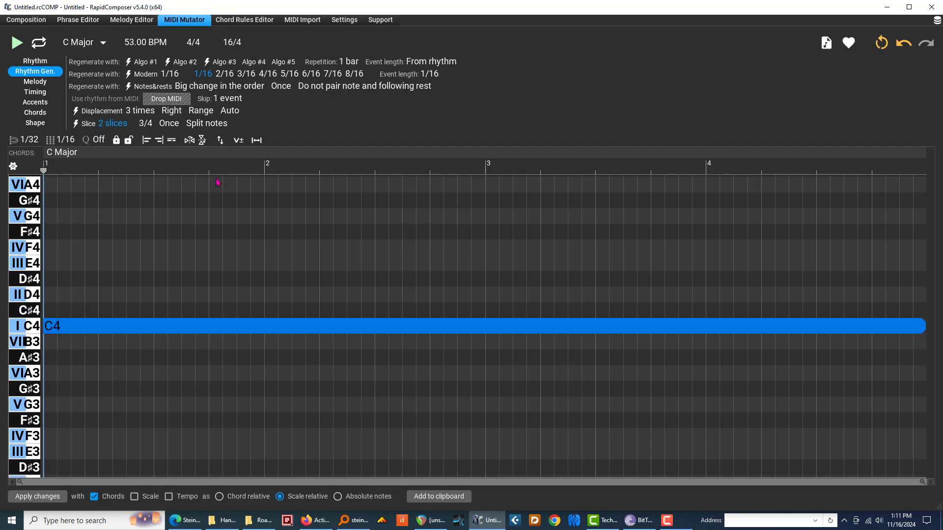
pyautogui.click(144, 123)
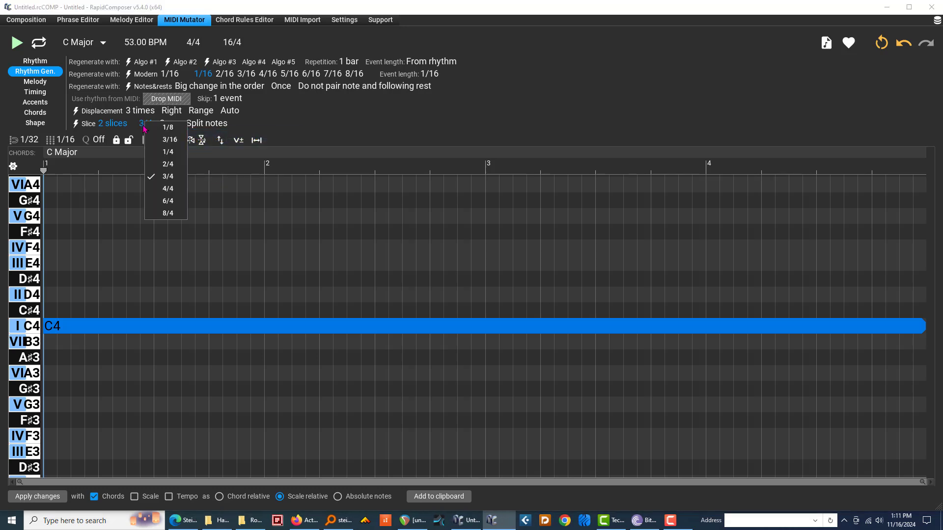
pyautogui.click(172, 190)
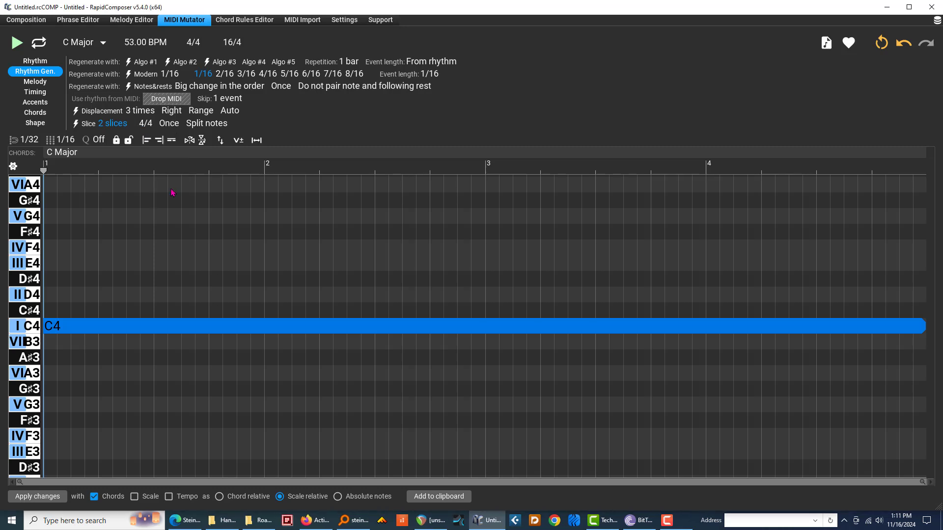
pyautogui.click(82, 125)
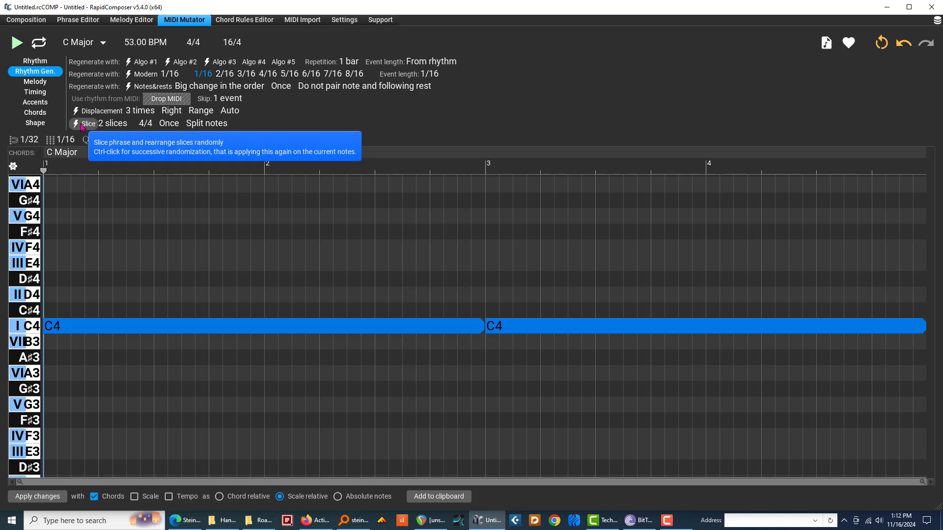
# - Raise the slice count to 6 and bring it down to 3 while keeping the 4/4 boundary
pyautogui.moveTo(102, 125); pyautogui.dragTo(102, 120)
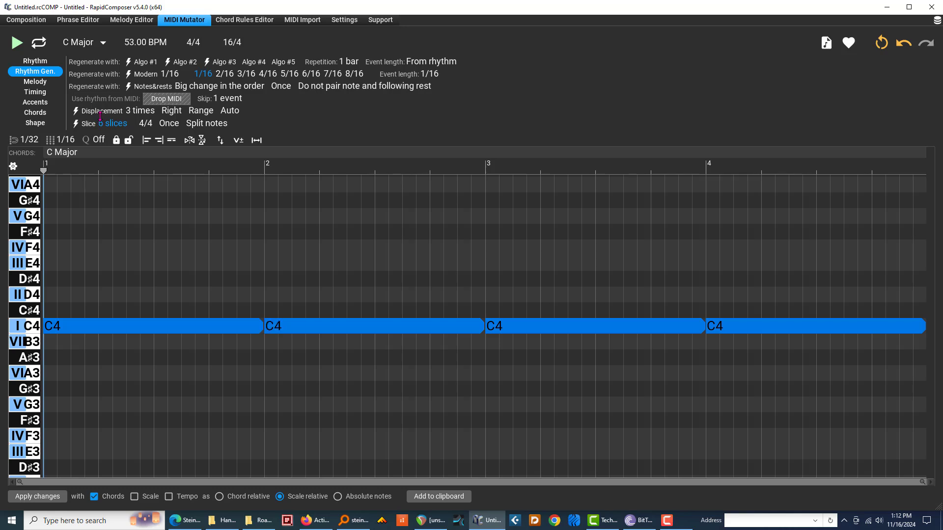
pyautogui.moveTo(100, 116)
pyautogui.mouseDown()
pyautogui.moveTo(101, 136)
pyautogui.moveTo(109, 110)
pyautogui.moveTo(108, 136)
pyautogui.moveTo(110, 126)
pyautogui.mouseUp()
pyautogui.moveTo(110, 126); pyautogui.dragTo(109, 129)
pyautogui.scroll(-2, 109, 130)
pyautogui.scroll(1, 111, 127)
# - Set the slice boundary to 1/8, re-slice the C4 note, and raise the slice count to 20 and up to 41
pyautogui.click(145, 125)
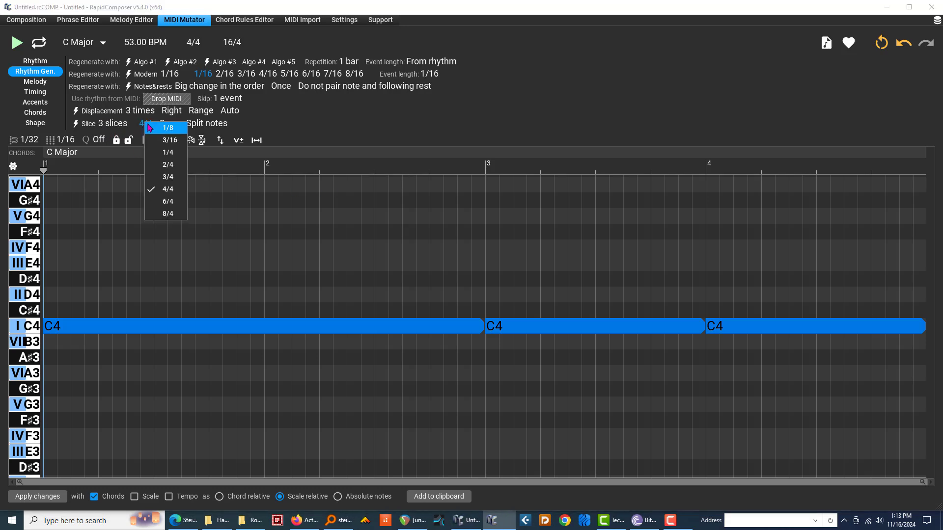
pyautogui.click(150, 128)
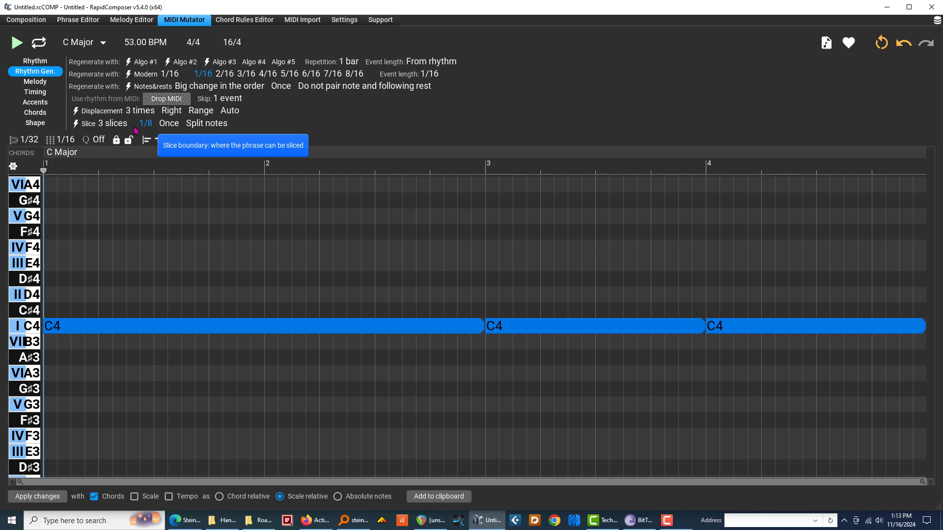
pyautogui.click(89, 127)
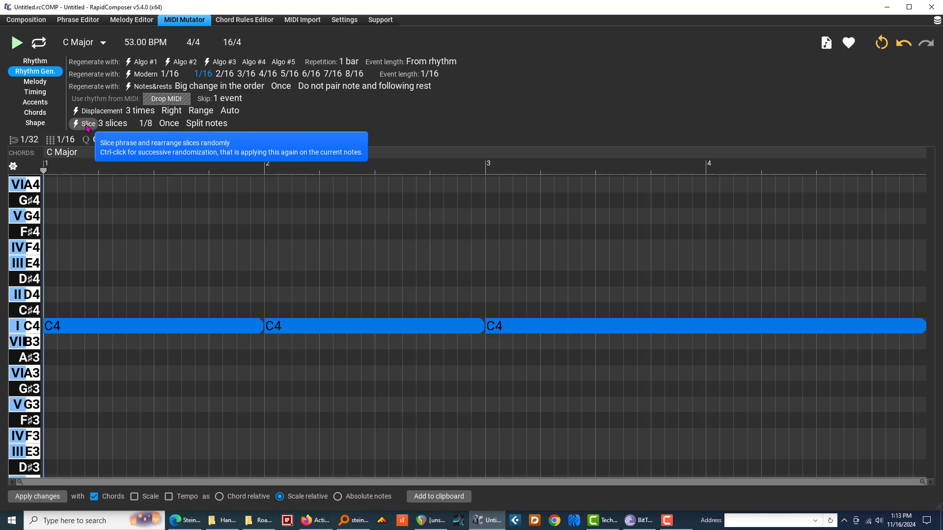
pyautogui.moveTo(103, 124); pyautogui.dragTo(125, 88)
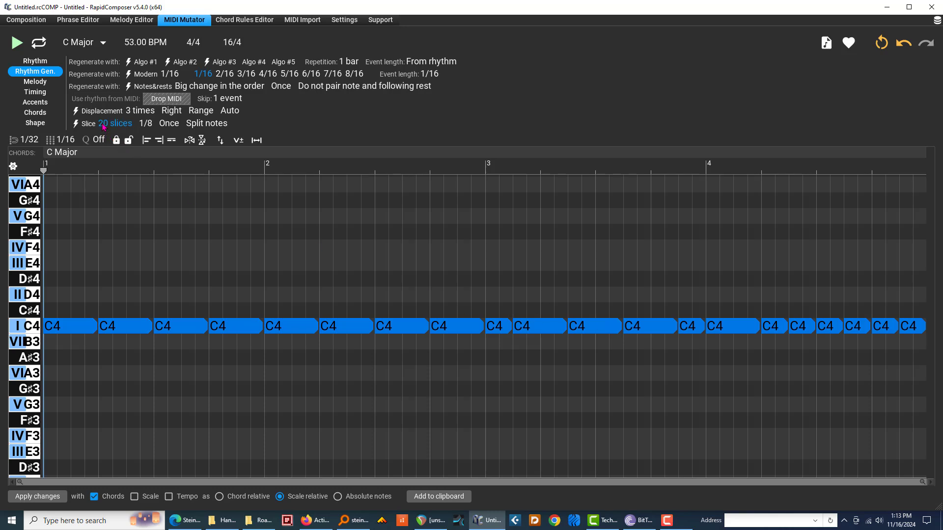
pyautogui.moveTo(103, 127)
pyautogui.mouseDown()
pyautogui.moveTo(109, 93)
pyautogui.moveTo(109, 126)
pyautogui.moveTo(111, 116)
pyautogui.mouseUp()
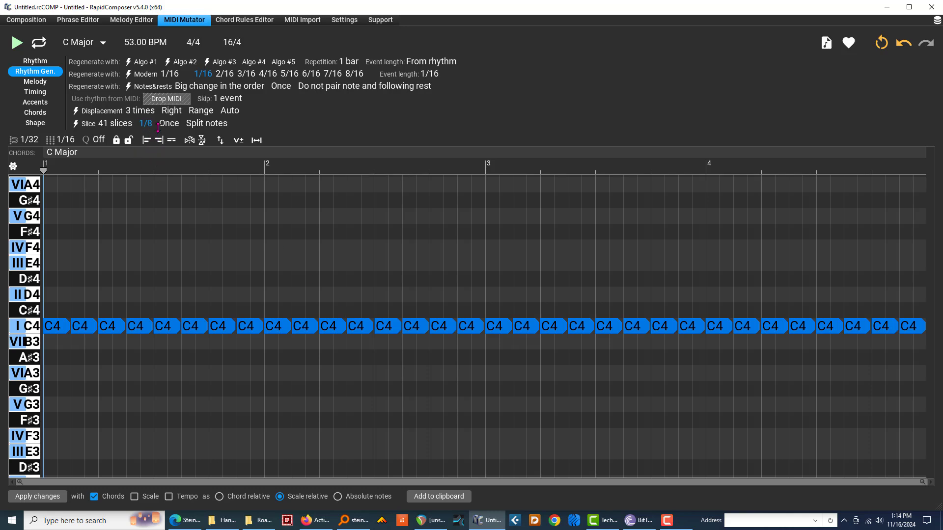
# - Step the slice boundary through 3/16, 1/4, 2/4 and 3/4 with the count at 41 slices
pyautogui.scroll(1, 156, 127)
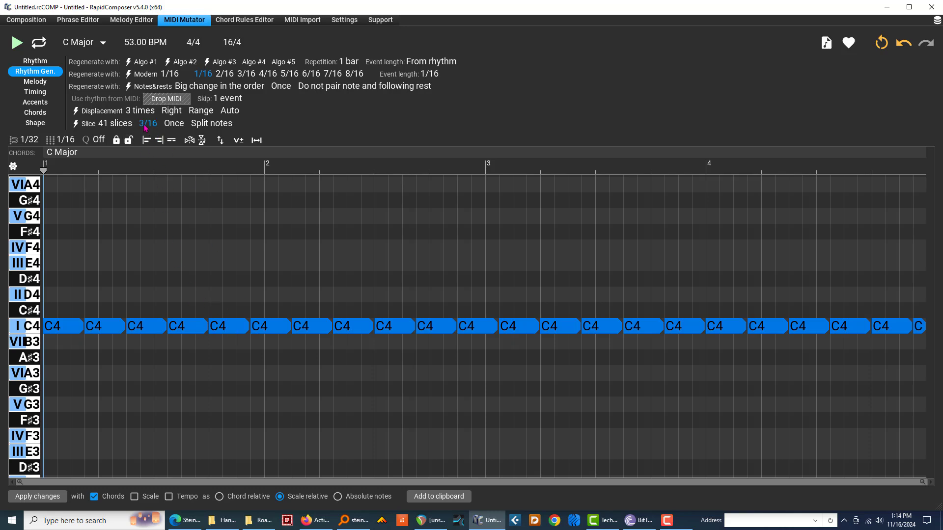
pyautogui.moveTo(145, 120); pyautogui.dragTo(147, 110)
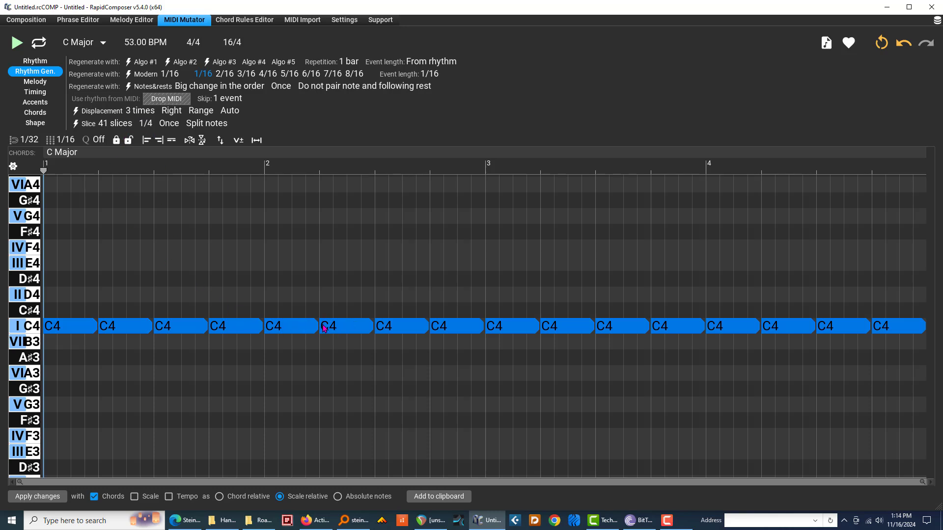
pyautogui.moveTo(144, 123); pyautogui.dragTo(140, 111)
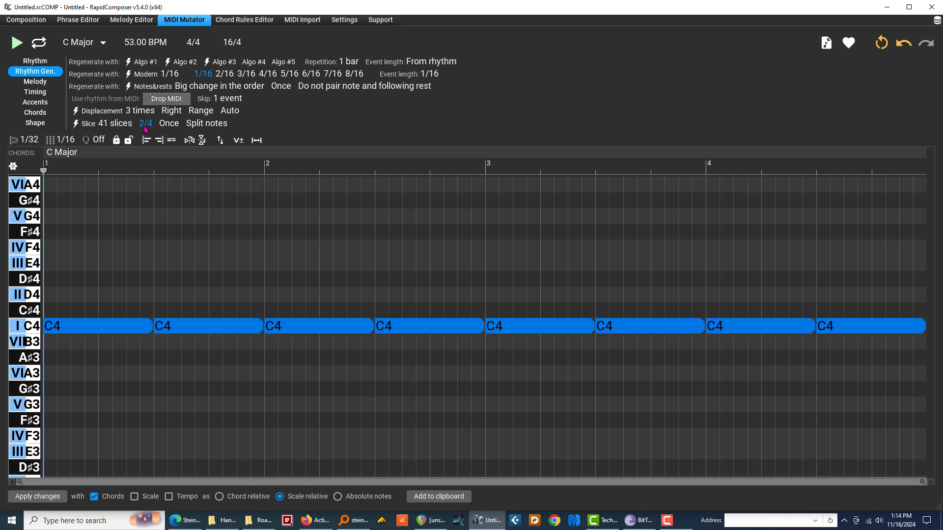
pyautogui.moveTo(139, 113); pyautogui.dragTo(140, 109)
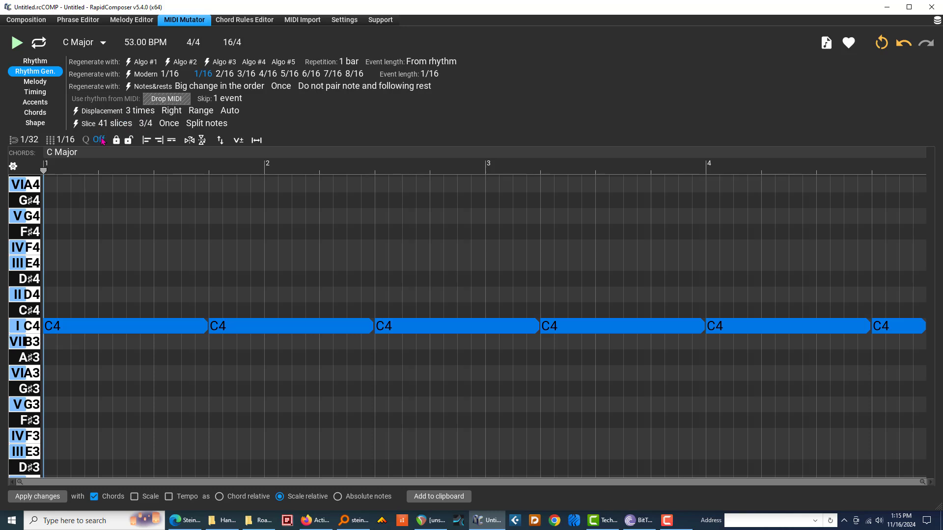
# - Lower the slice count to 2 and raise it through 16 and 42 to 50 at the 3/4 boundary, re-slicing the C4 note
pyautogui.moveTo(103, 123); pyautogui.dragTo(105, 185)
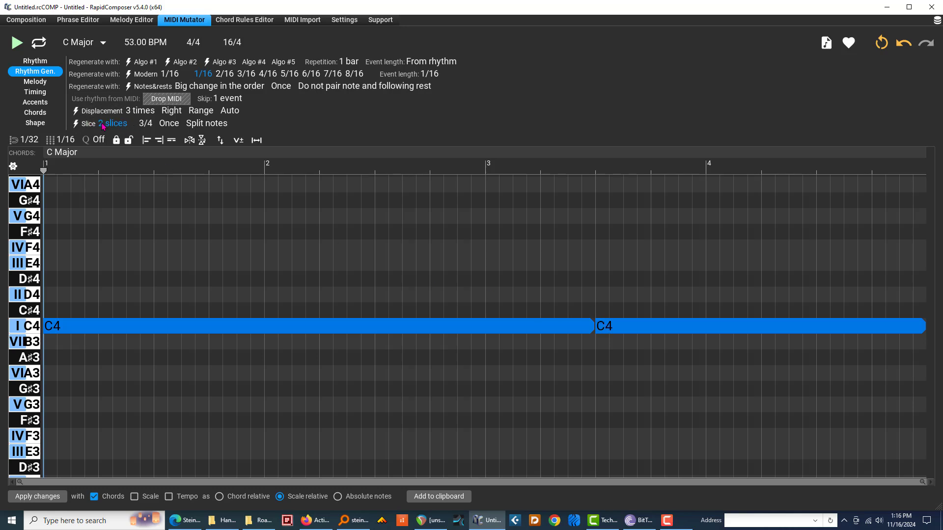
pyautogui.moveTo(100, 136); pyautogui.dragTo(107, 115)
pyautogui.scroll(11, 101, 125)
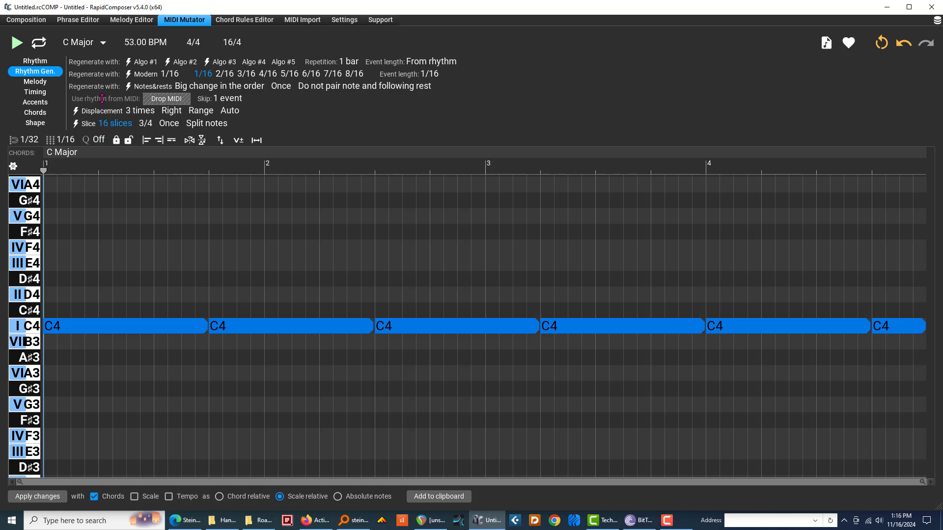
pyautogui.scroll(9, 106, 126)
pyautogui.moveTo(102, 123)
pyautogui.mouseDown()
pyautogui.moveTo(104, 107)
pyautogui.moveTo(105, 116)
pyautogui.mouseUp()
pyautogui.click(88, 124)
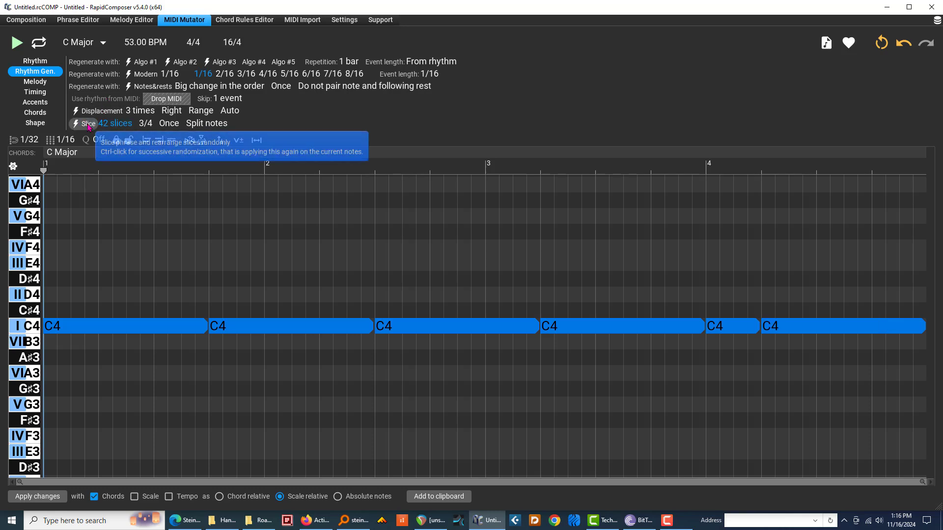
pyautogui.moveTo(101, 126); pyautogui.dragTo(108, 111)
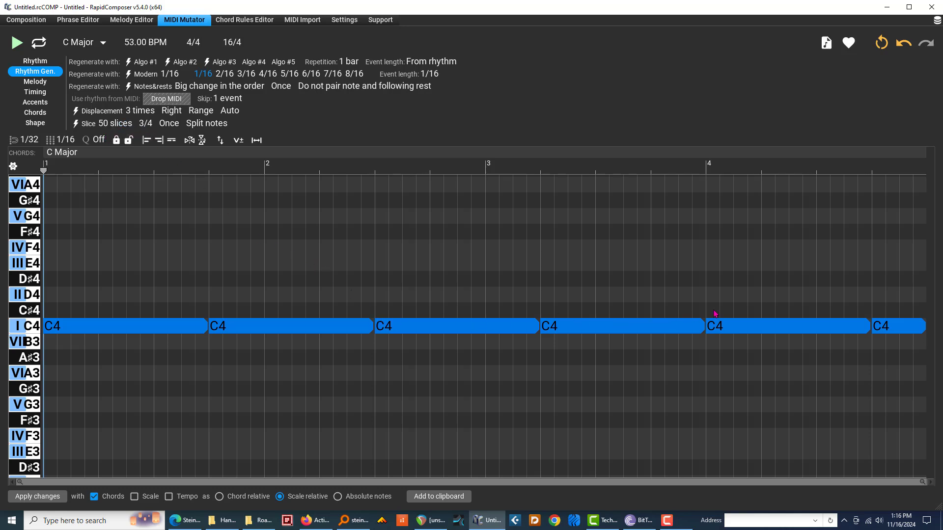
# - Re-slice the C4 note into 50 slices at the 3/4 boundary, and change the slice boundary to 1/8
pyautogui.click(88, 128)
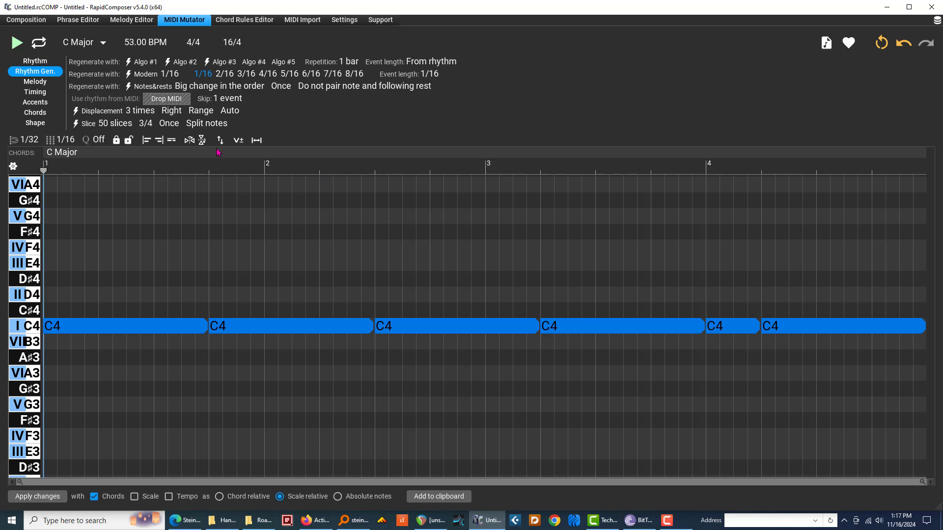
pyautogui.click(143, 128)
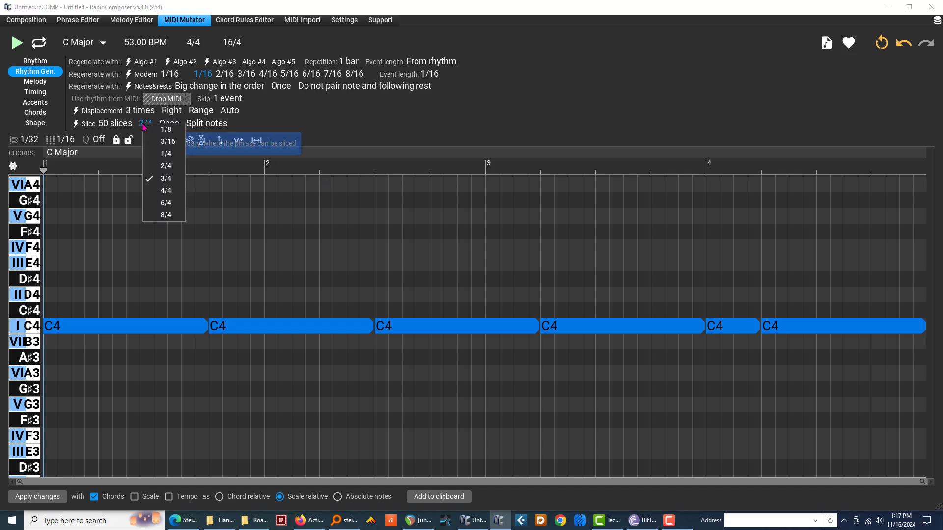
pyautogui.click(160, 134)
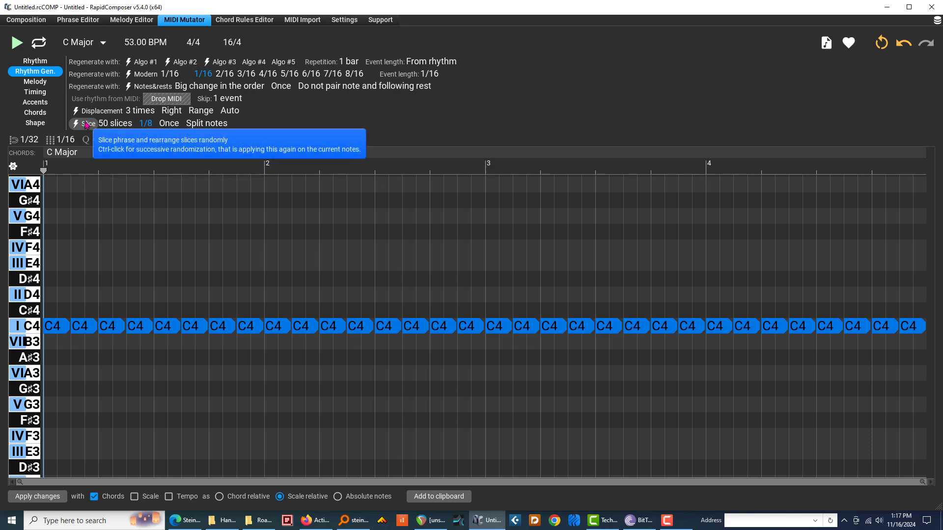
# - Return to the composition and load the rising and falling C4 to C5 scale phrase into the MIDI Mutator
pyautogui.click(27, 20)
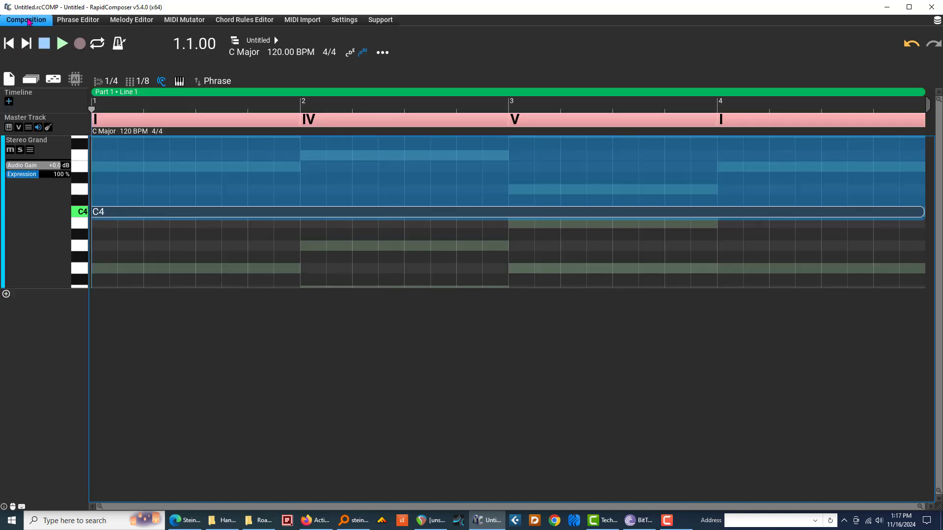
pyautogui.doubleClick(214, 175)
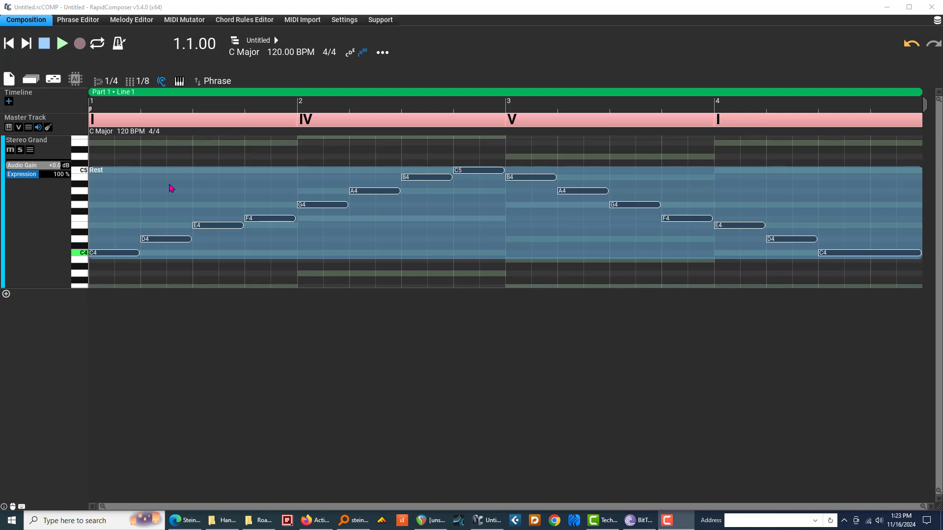
pyautogui.click(180, 20)
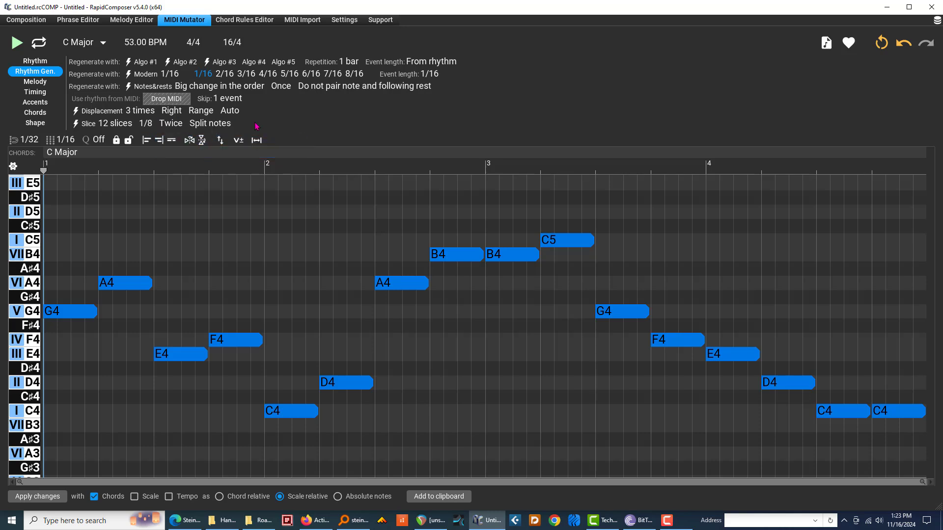
pyautogui.click(33, 22)
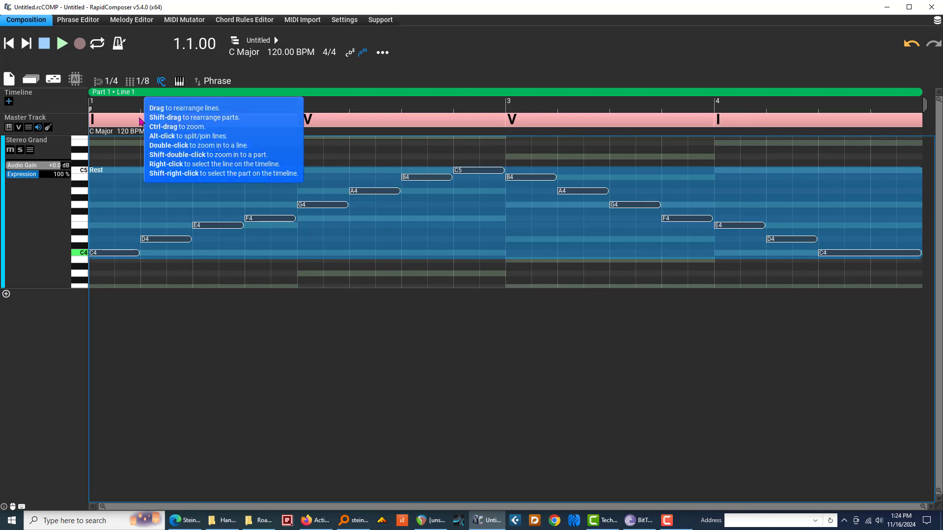
pyautogui.hotkey('ctrl', '4')
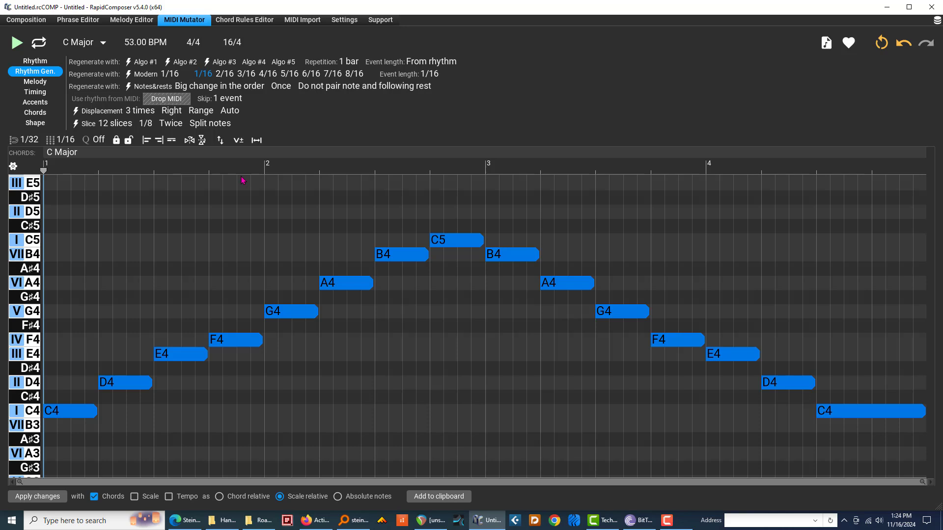
# - Set the slice repetition to Once, slice the scale phrase into 12 slices at the 1/8 boundary, and preview it
pyautogui.click(169, 125)
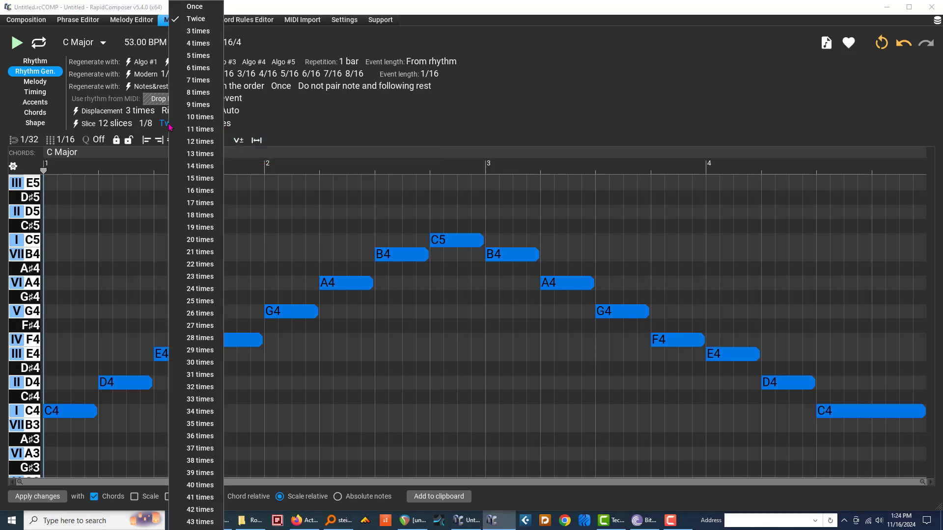
pyautogui.click(195, 11)
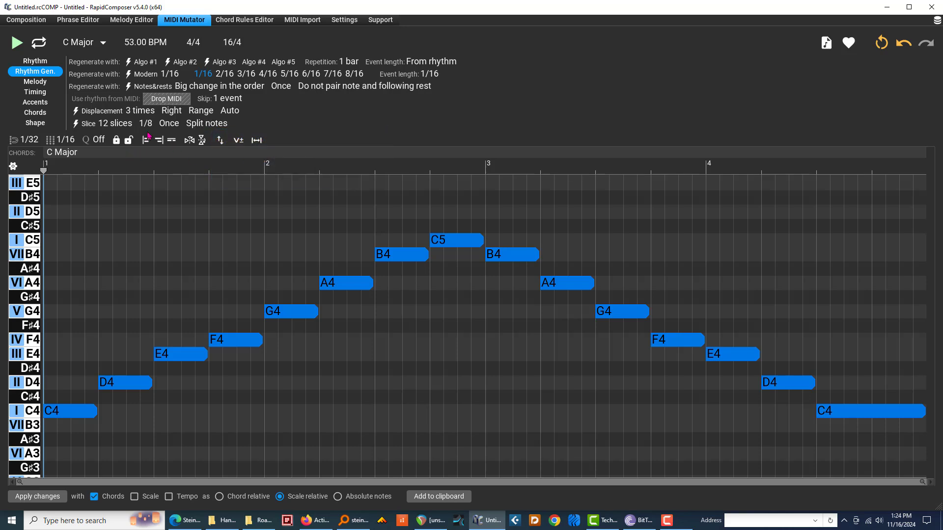
pyautogui.click(89, 126)
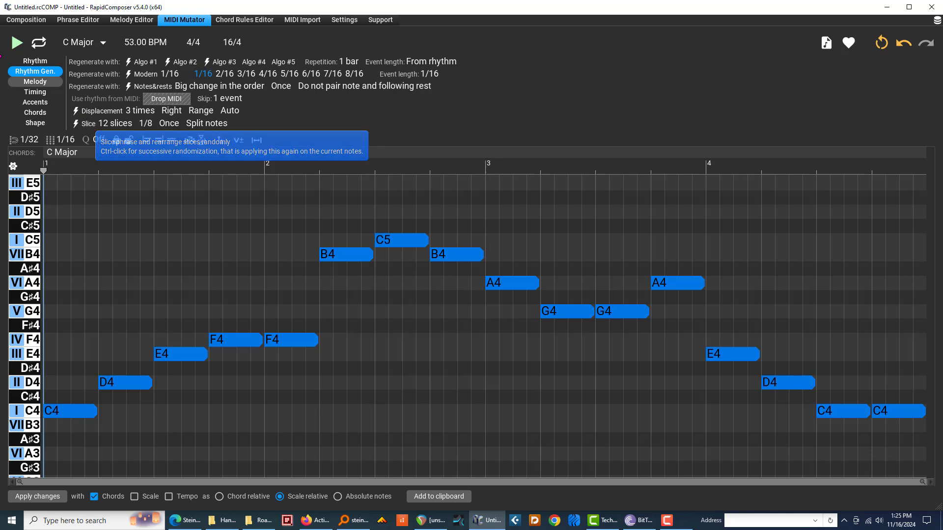
pyautogui.click(17, 43)
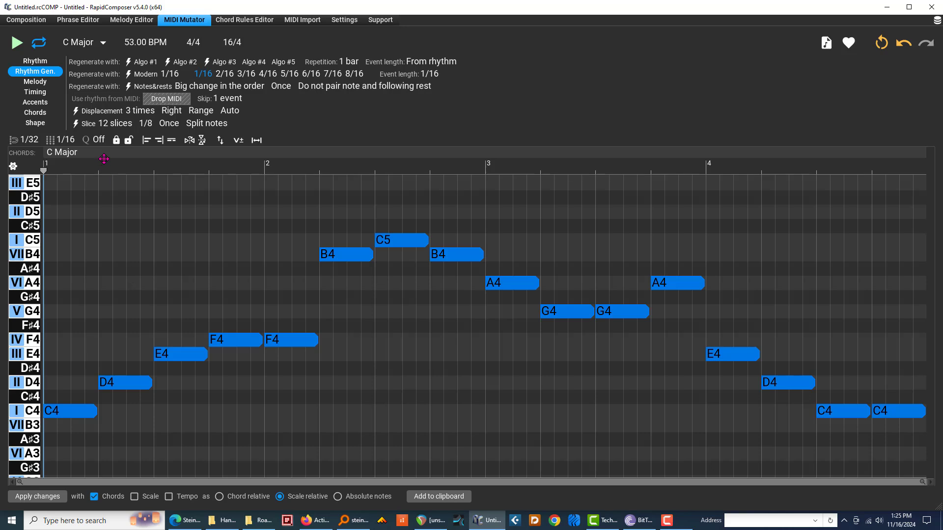
# - Re-slice the scale phrase four times during looped playback, and stop the preview
pyautogui.click(16, 42)
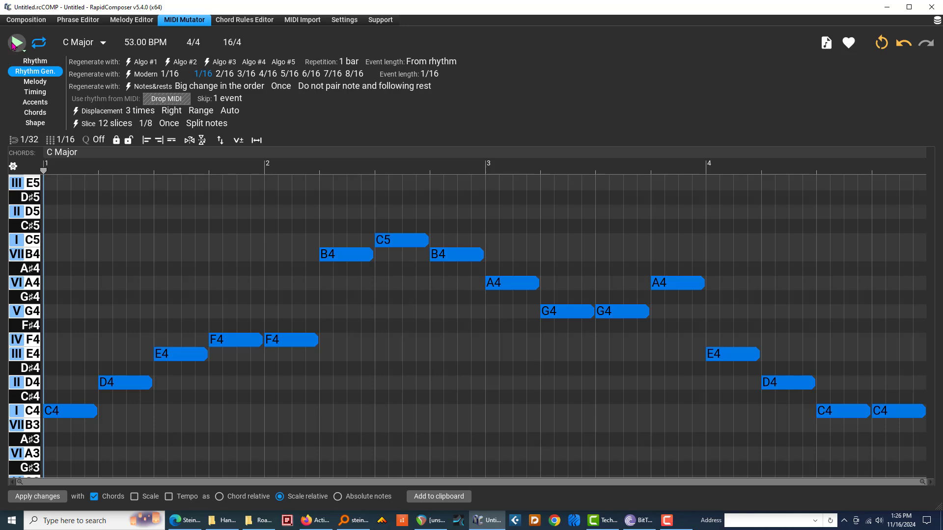
pyautogui.click(85, 125)
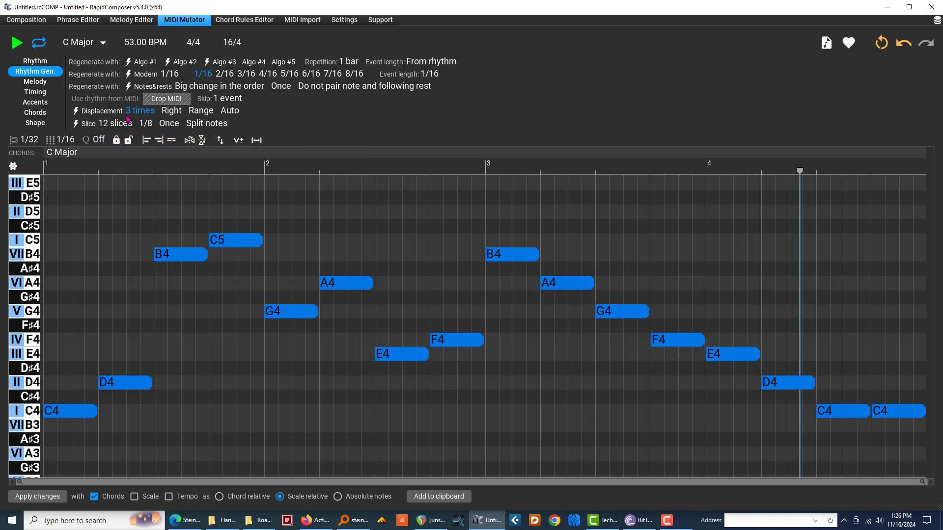
pyautogui.click(82, 124)
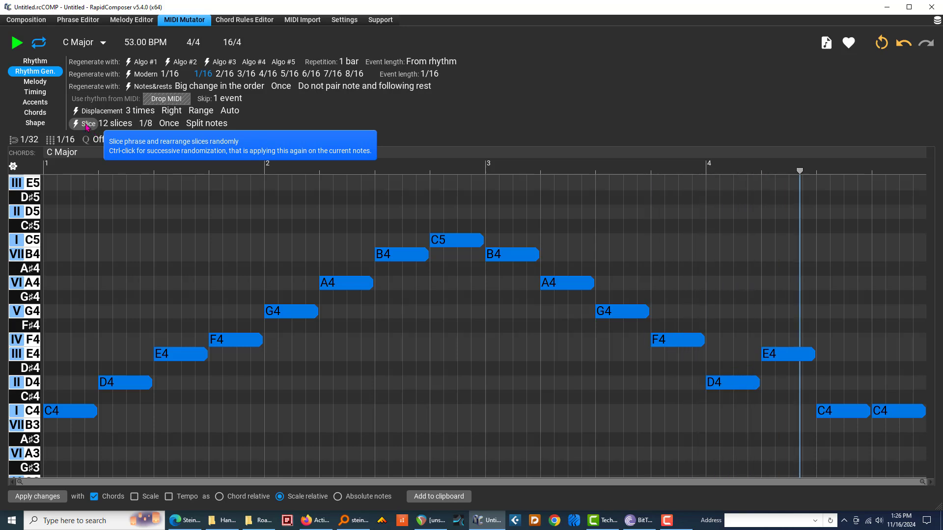
pyautogui.click(86, 125)
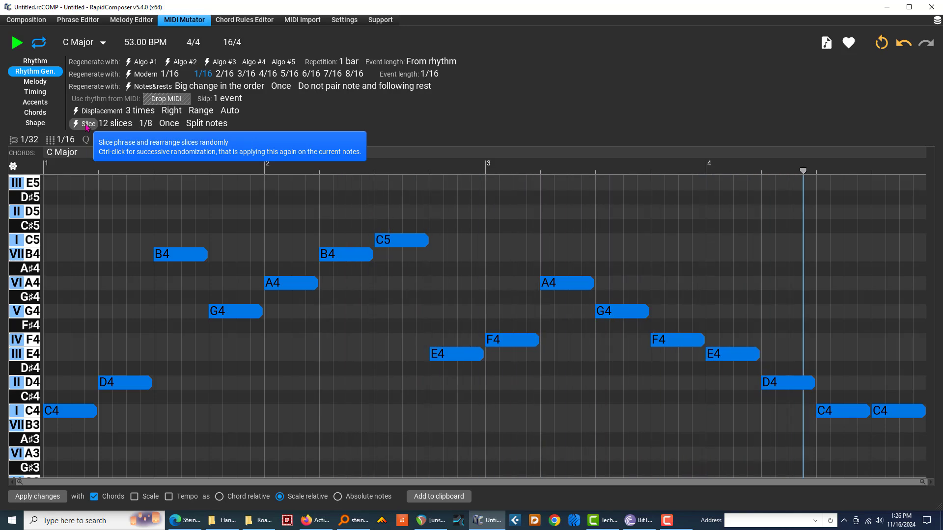
pyautogui.click(86, 124)
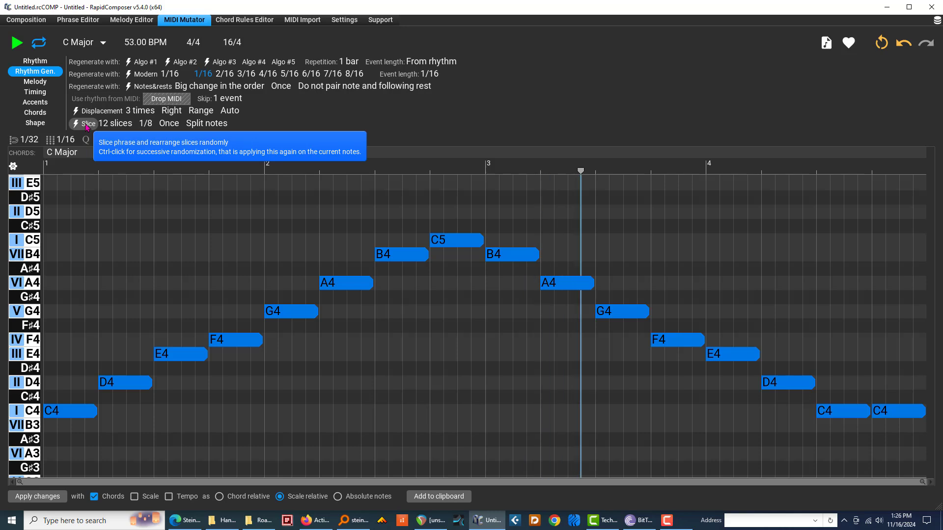
pyautogui.click(15, 48)
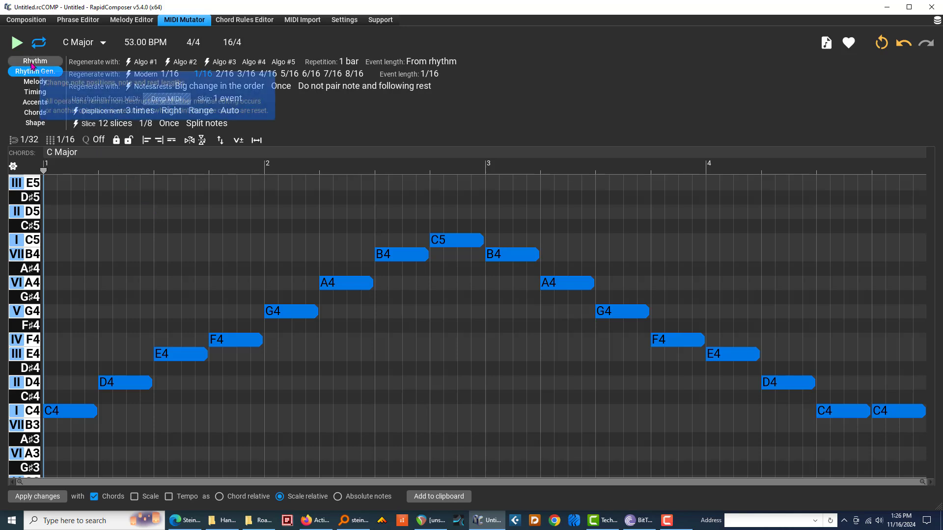
# - Play the phrase in a loop, slice it once more from the original scale, and stop playback
pyautogui.click(17, 44)
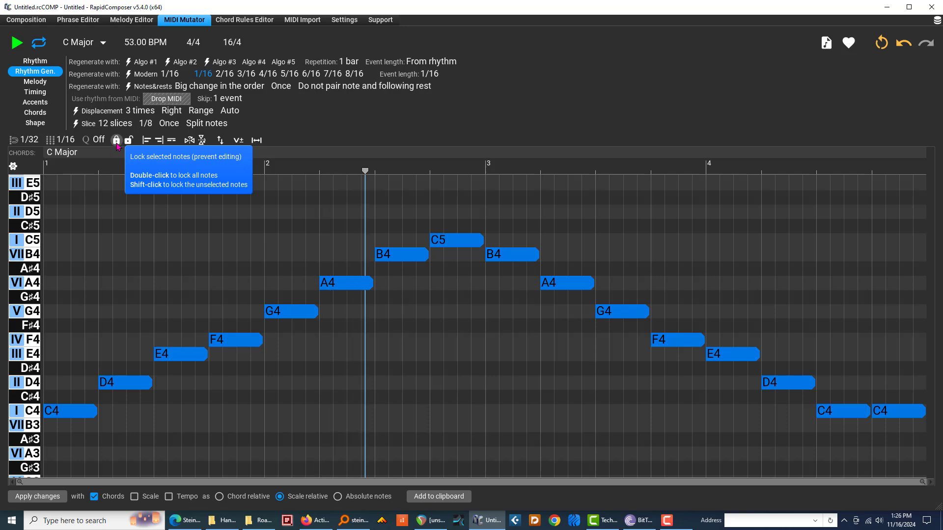
pyautogui.click(86, 124)
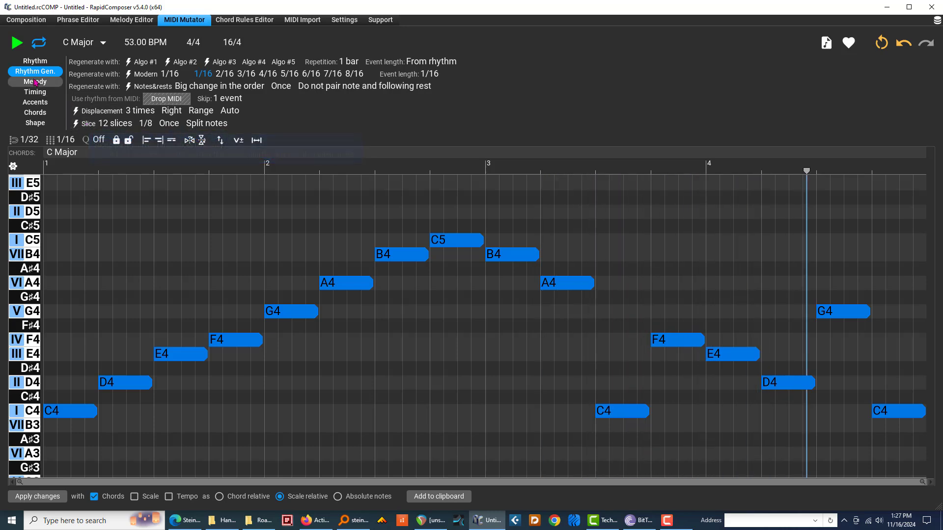
pyautogui.click(16, 44)
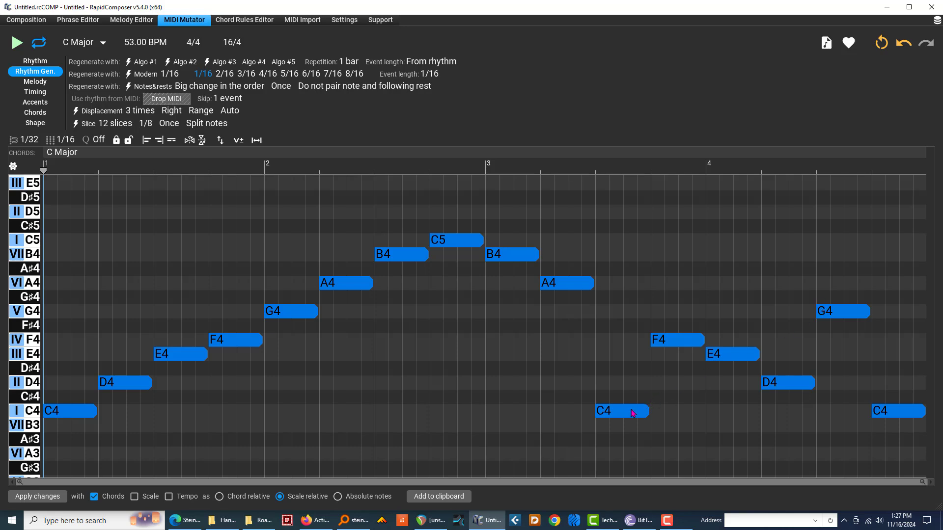
# - Swap the G4 in bar 4 with the C4 in bar 3, and undo both note moves
pyautogui.moveTo(831, 313); pyautogui.dragTo(621, 322)
pyautogui.moveTo(625, 411); pyautogui.dragTo(843, 414)
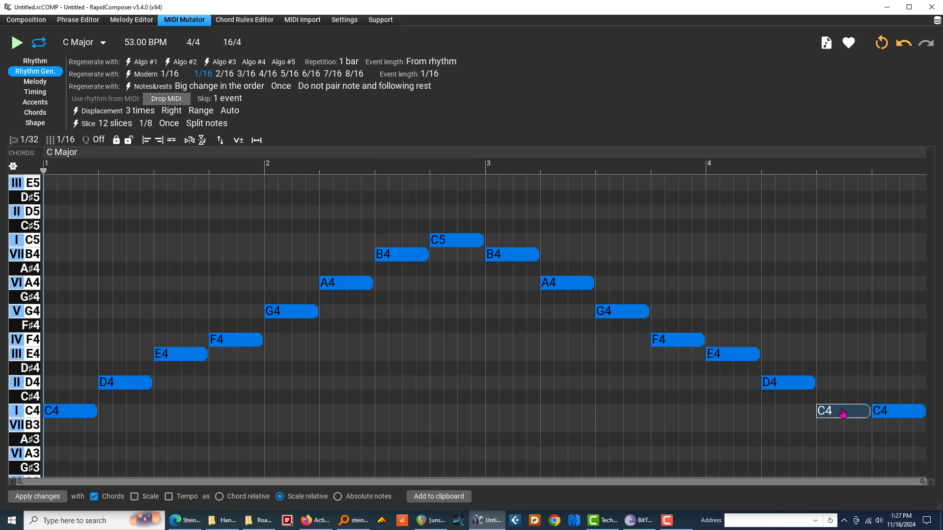
pyautogui.click(903, 45)
pyautogui.click(902, 48)
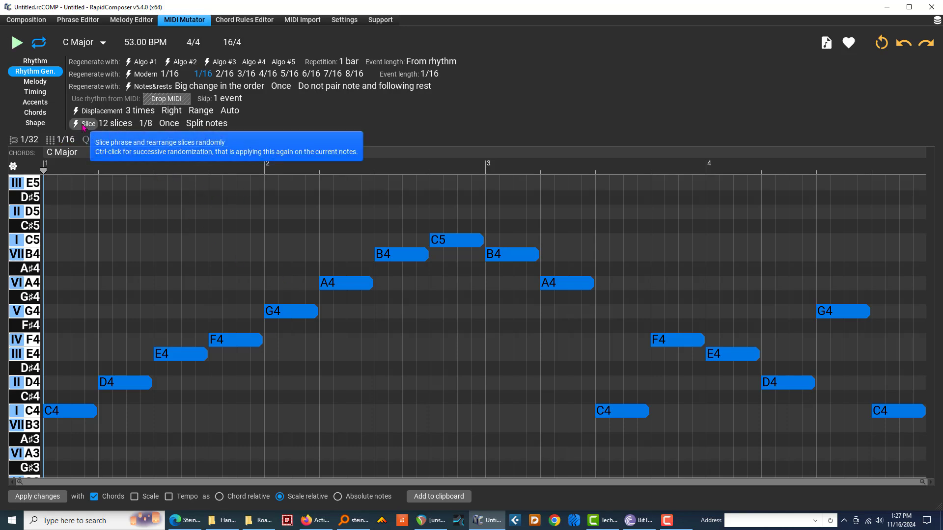
# - Apply the slicing twice in succession to the current notes, previewing the phrase in between
pyautogui.click(83, 124)
pyautogui.click(17, 43)
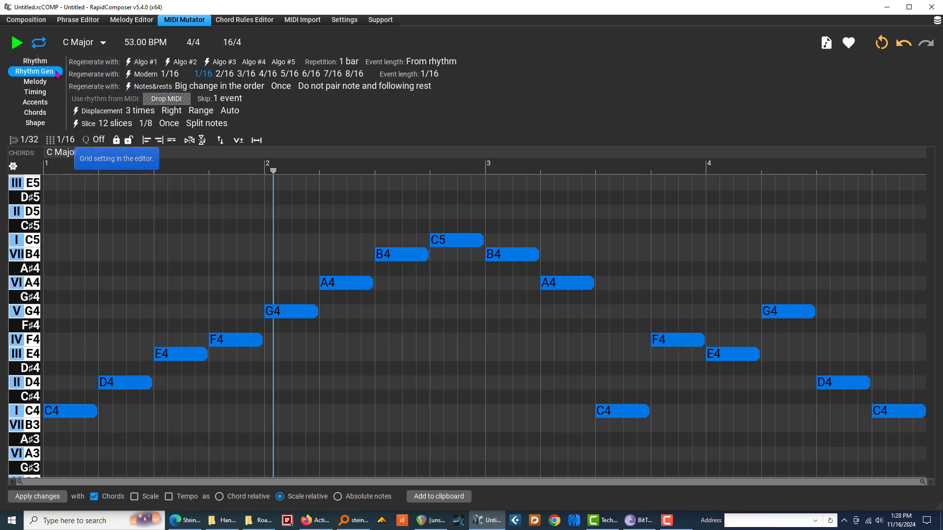
pyautogui.click(88, 125)
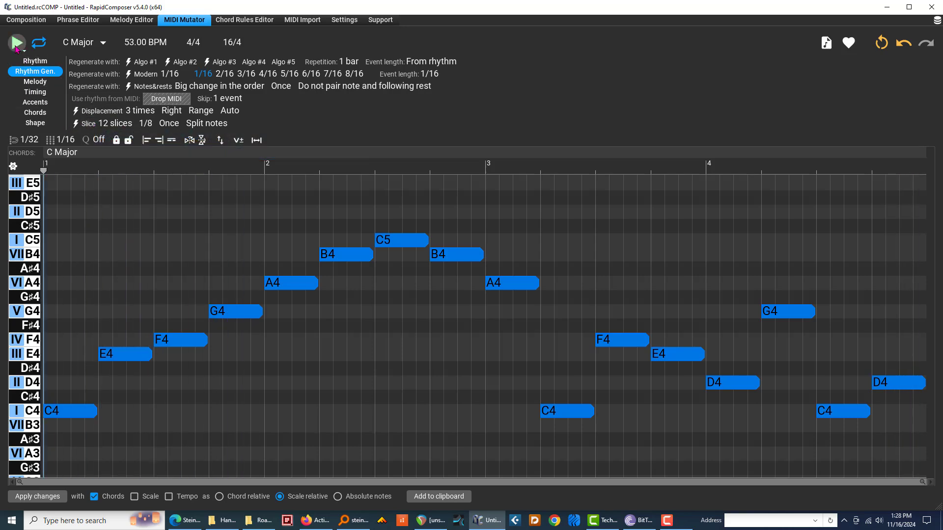
# - Preview the rearranged phrase from the B4 note just before bar 3, and stop playback
pyautogui.press('space')
pyautogui.click(430, 176)
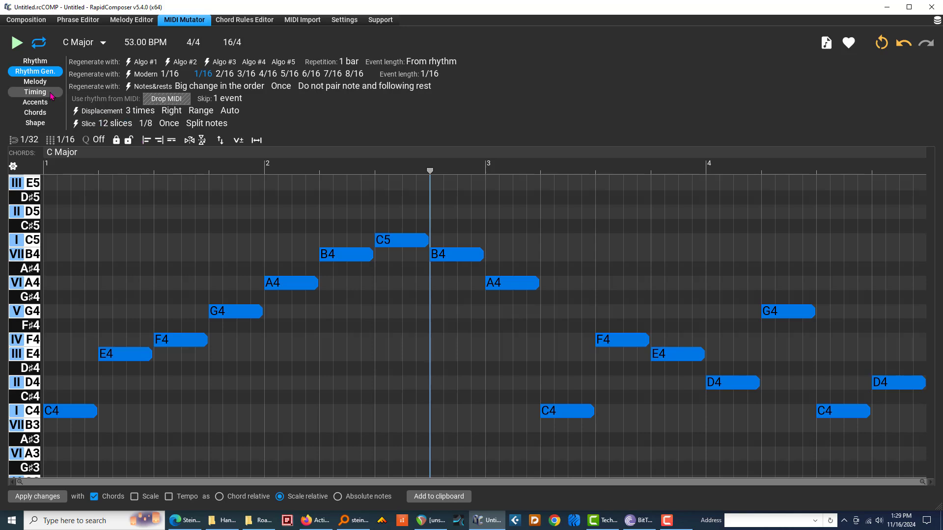
pyautogui.click(18, 43)
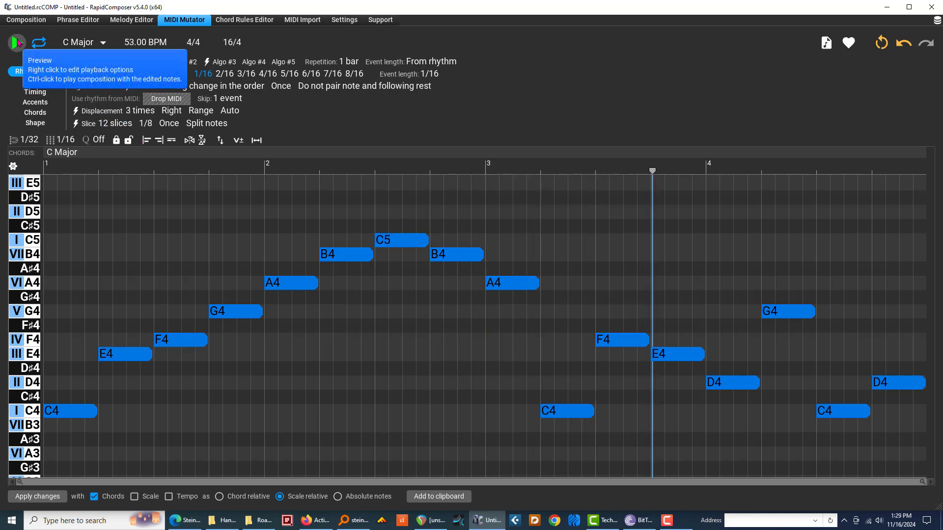
pyautogui.click(17, 43)
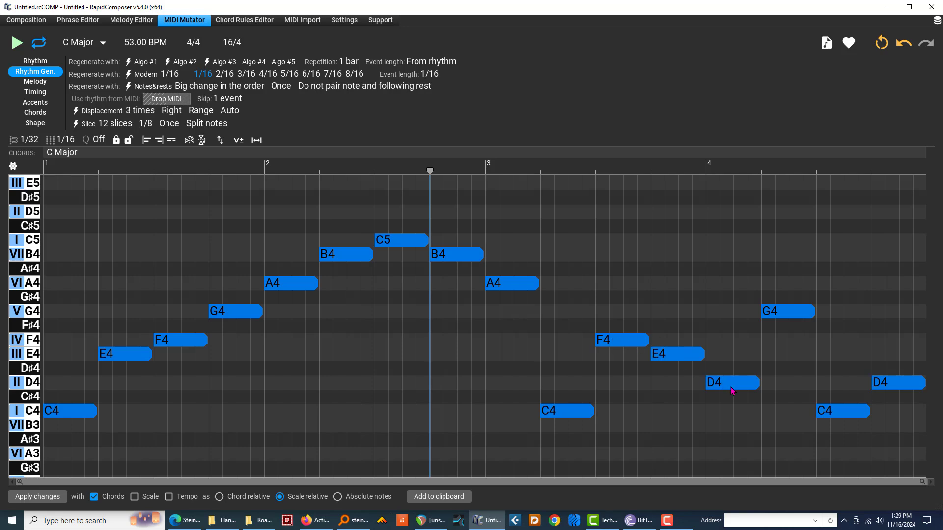
# - Lock the five notes from the A4 at bar 3 to the D4 at bar 4, and unlock them again
pyautogui.moveTo(501, 241); pyautogui.dragTo(760, 442)
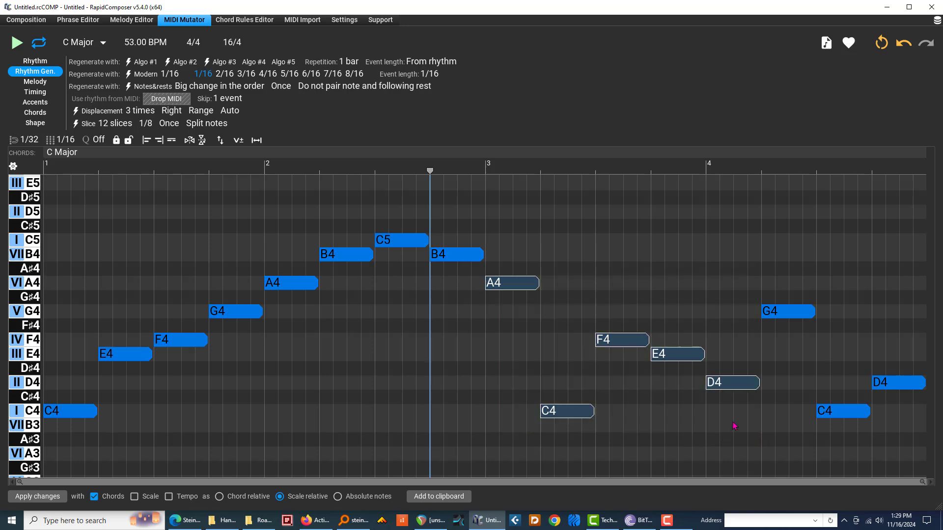
pyautogui.click(117, 141)
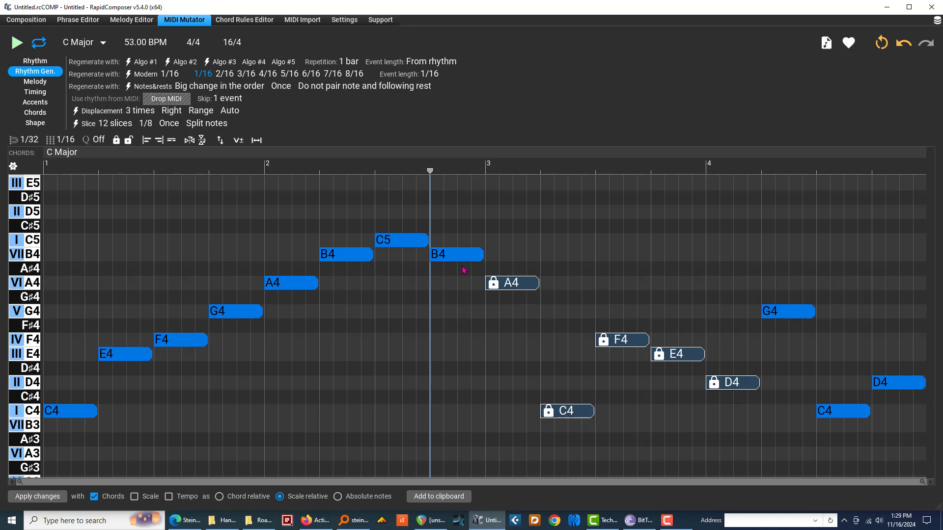
pyautogui.moveTo(490, 235); pyautogui.dragTo(753, 436)
pyautogui.click(130, 140)
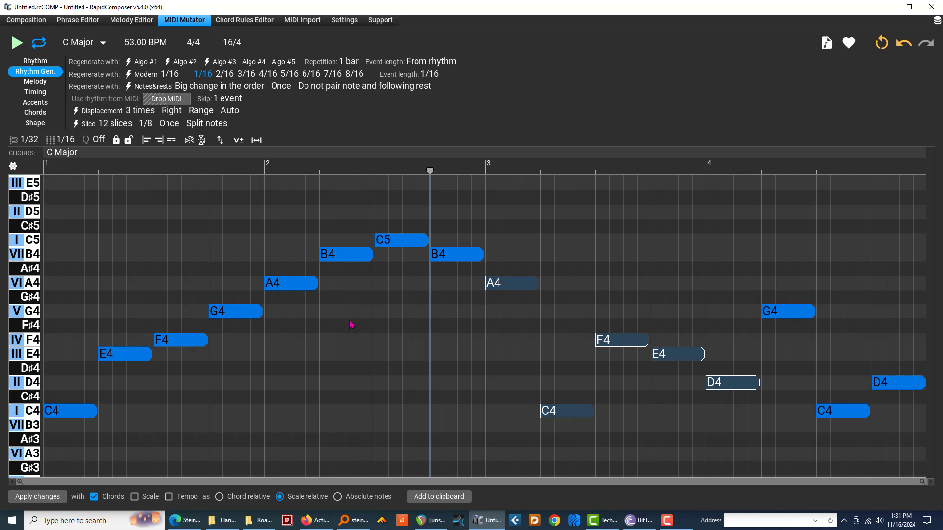
# - Set the slice boundary to 3/16 and reslice the phrase into 12 slices
pyautogui.click(146, 125)
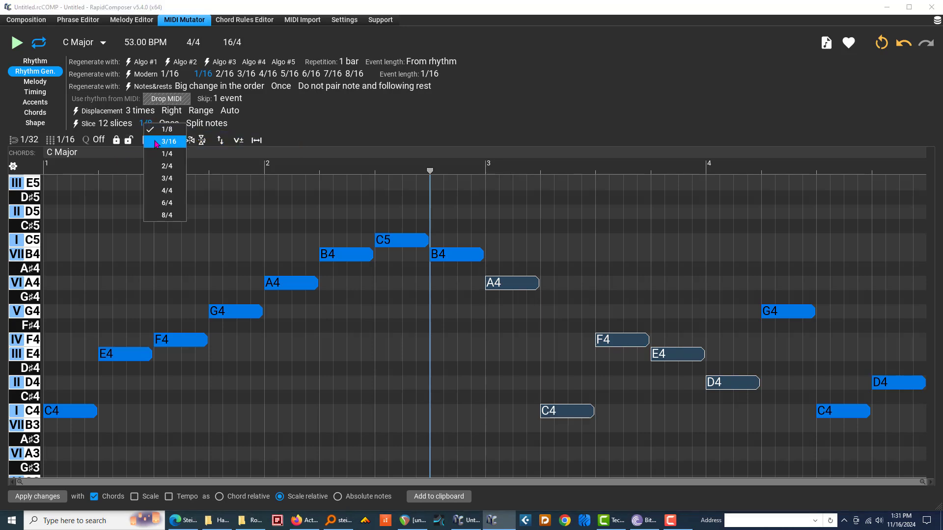
pyautogui.click(156, 143)
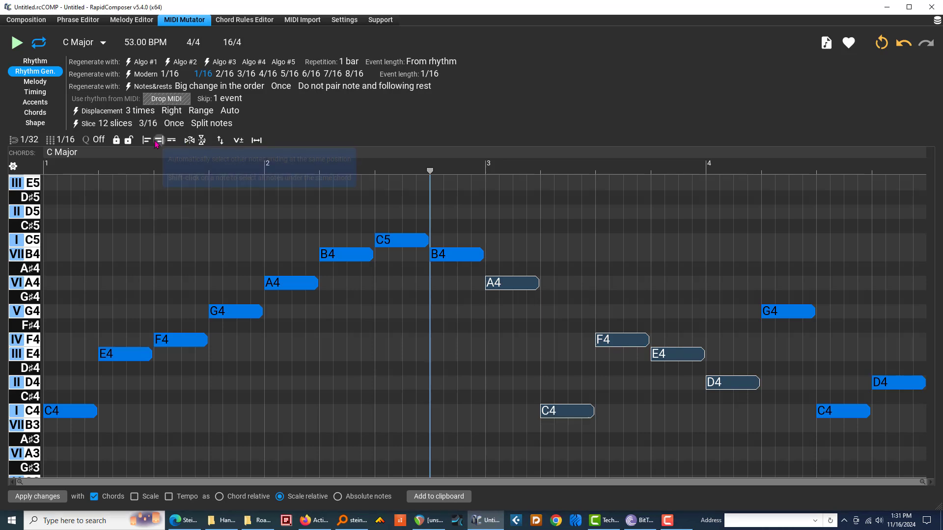
pyautogui.click(87, 124)
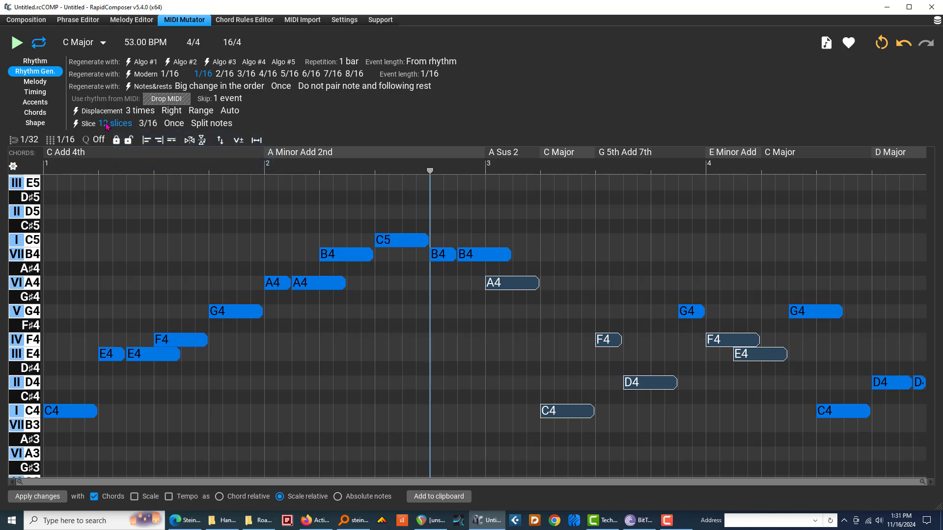
# - Lower the slice count in stages to 5 to compare the rearrangements, and raise it back to 9 slices
pyautogui.scroll(-1, 105, 124)
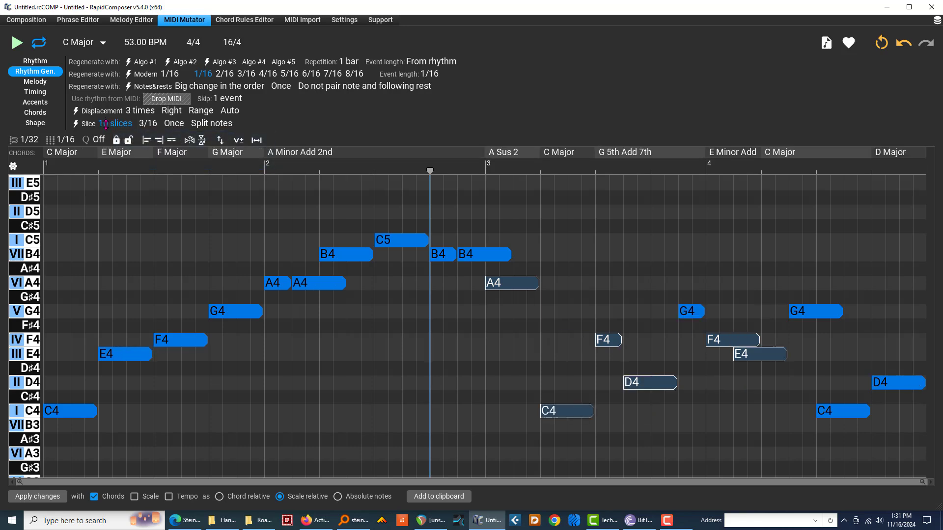
pyautogui.scroll(-1, 105, 125)
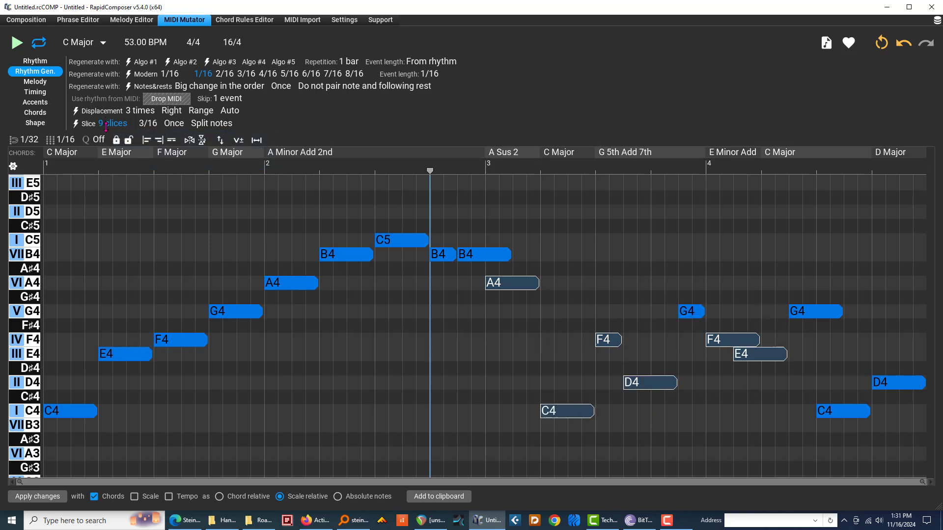
pyautogui.scroll(1, 107, 125)
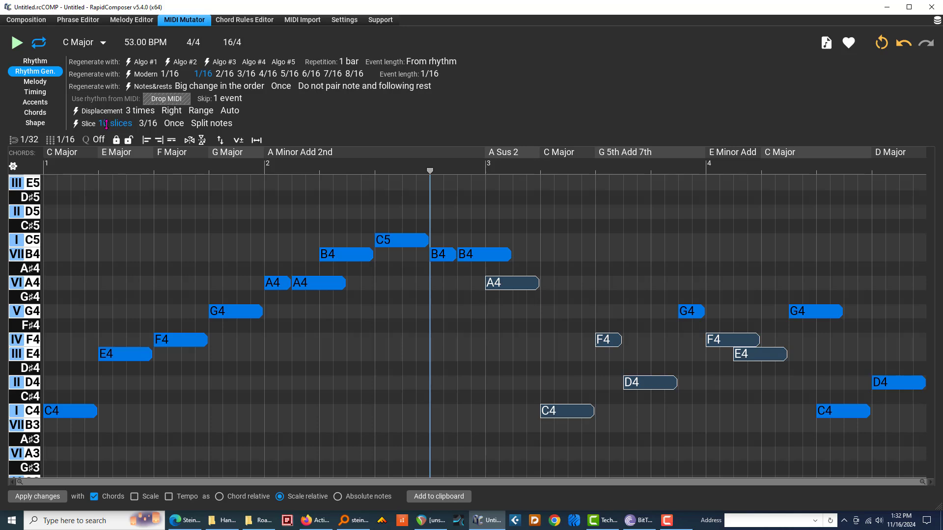
pyautogui.scroll(-4, 106, 125)
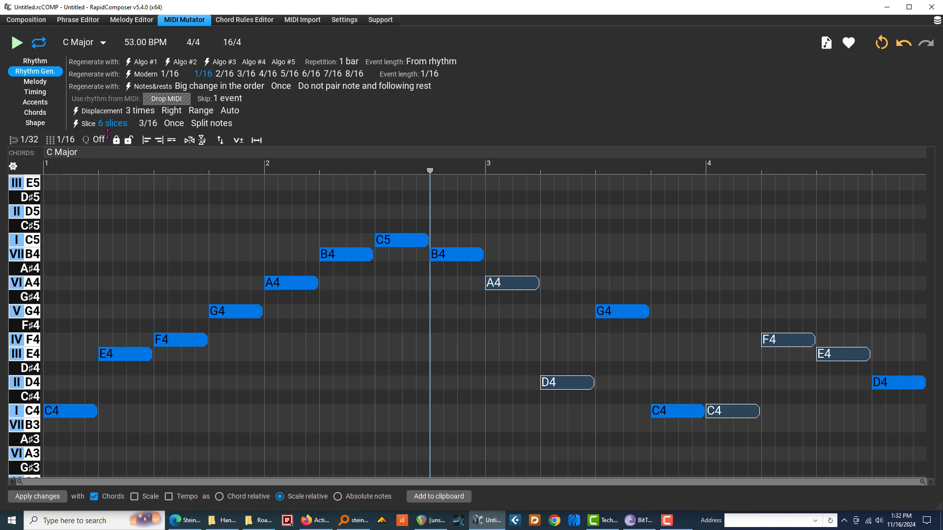
pyautogui.scroll(-1, 107, 125)
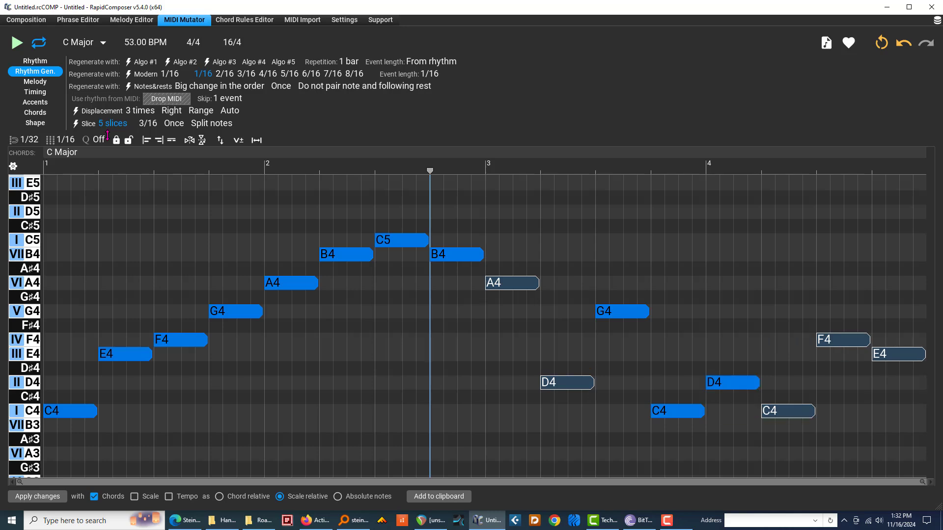
pyautogui.scroll(3, 108, 129)
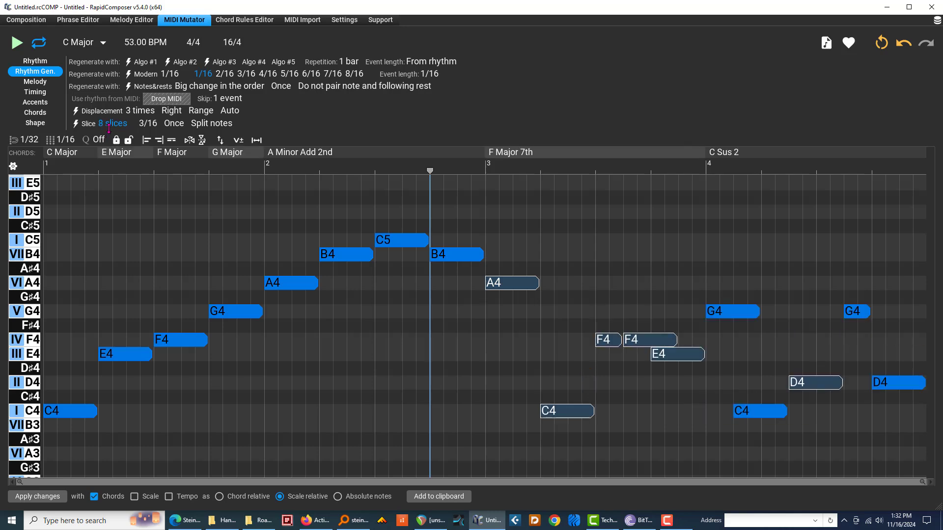
pyautogui.scroll(1, 109, 128)
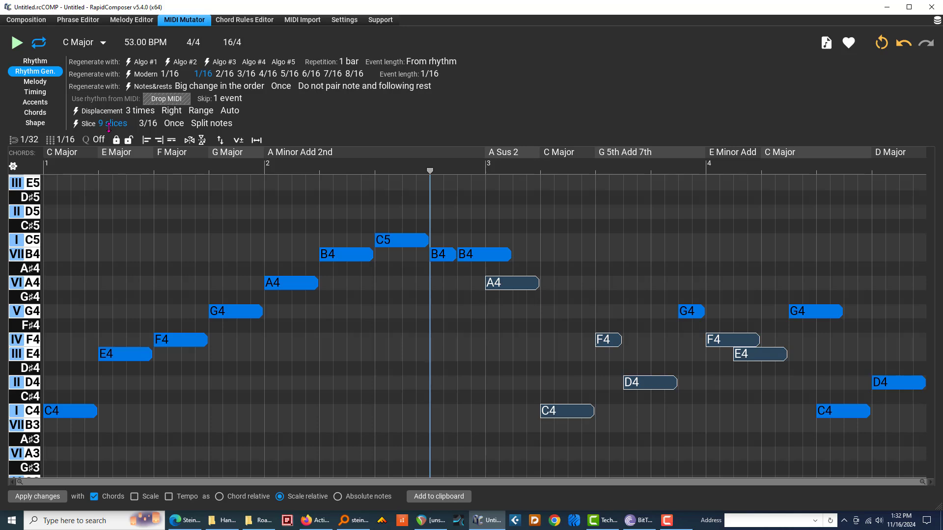
# - Reduce the phrase to 6 slices and raise the count to 10 slices
pyautogui.scroll(-1, 108, 128)
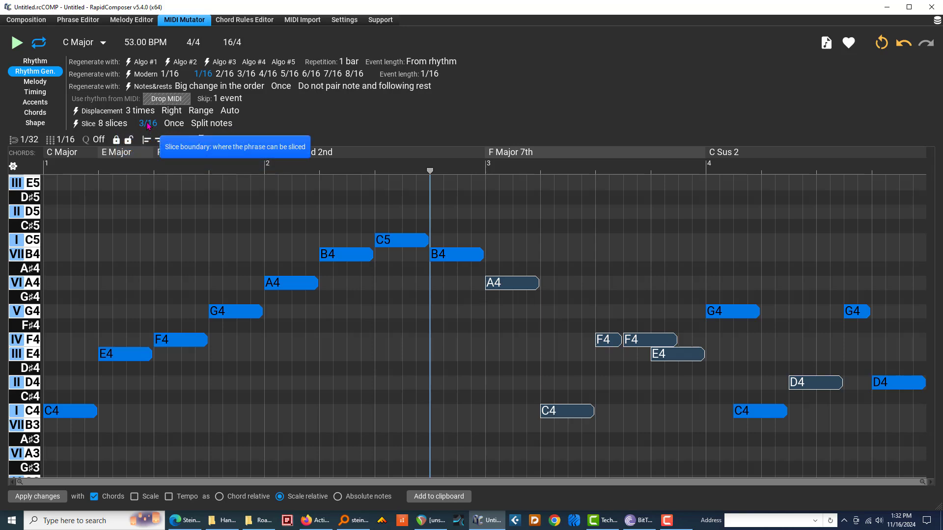
pyautogui.scroll(-2, 103, 124)
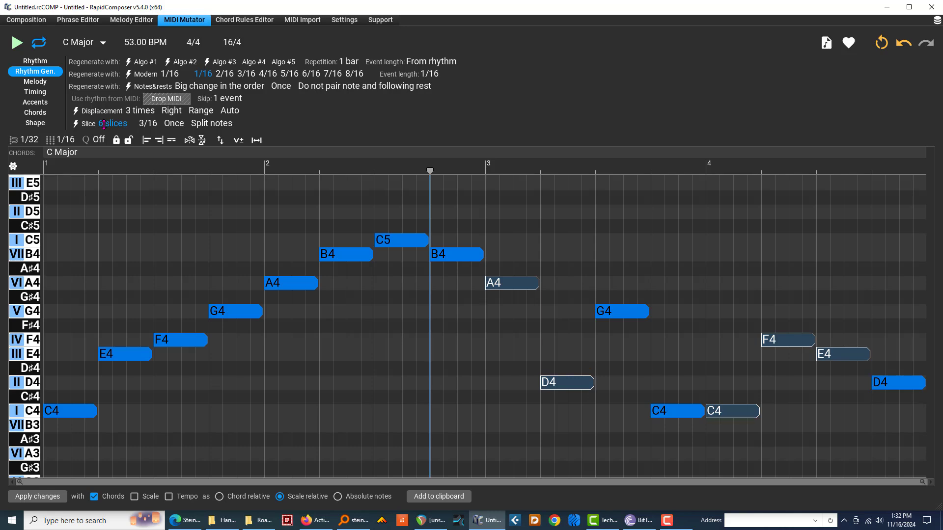
pyautogui.scroll(1, 104, 124)
pyautogui.scroll(3, 104, 121)
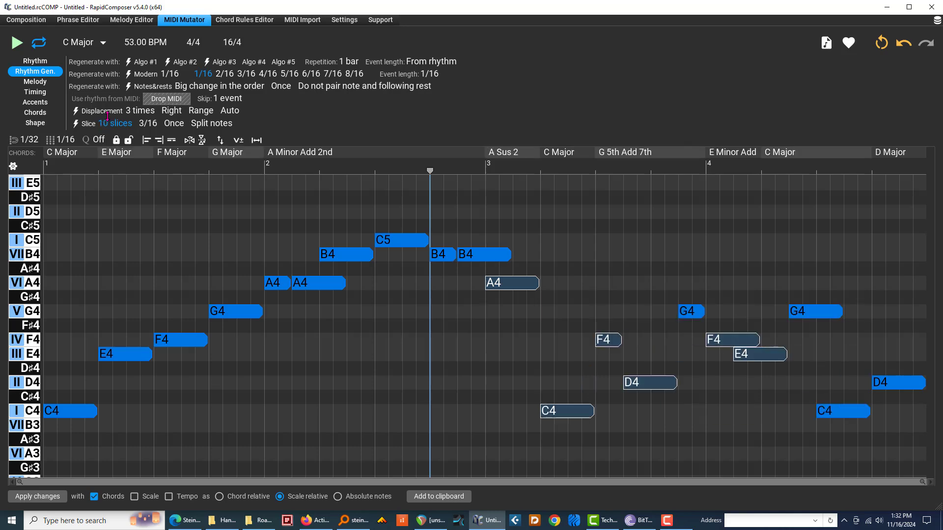
# - Alternate the slice count repeatedly between 9 and 10 to compare how the A4 note in bar 2 is split
pyautogui.scroll(-1, 108, 116)
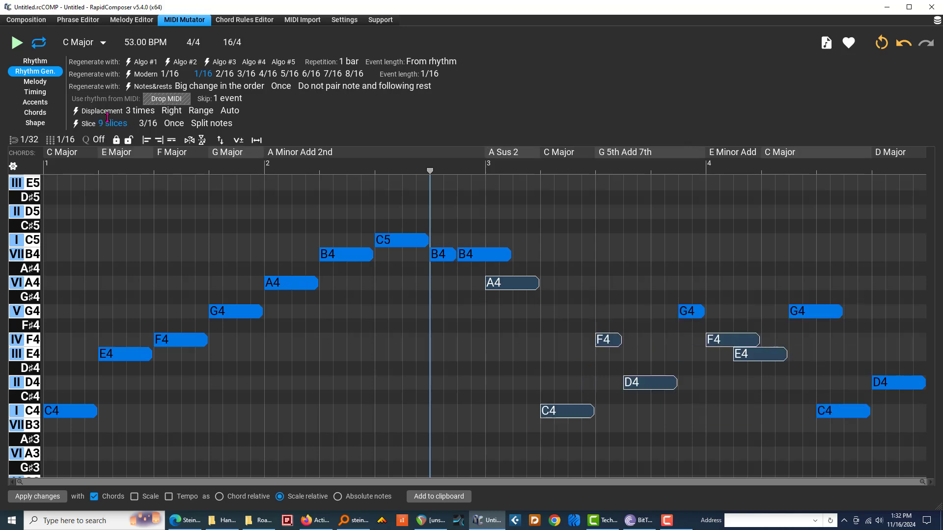
pyautogui.scroll(1, 107, 117)
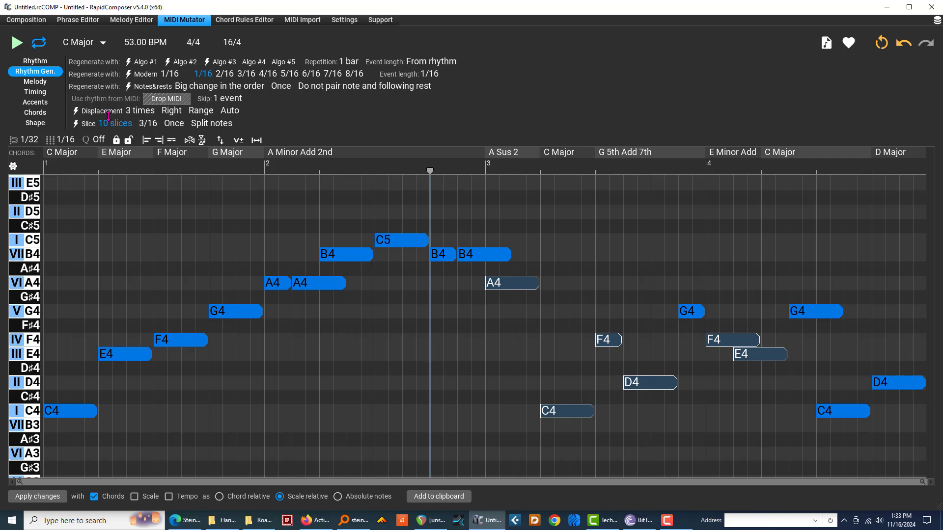
pyautogui.scroll(-1, 108, 118)
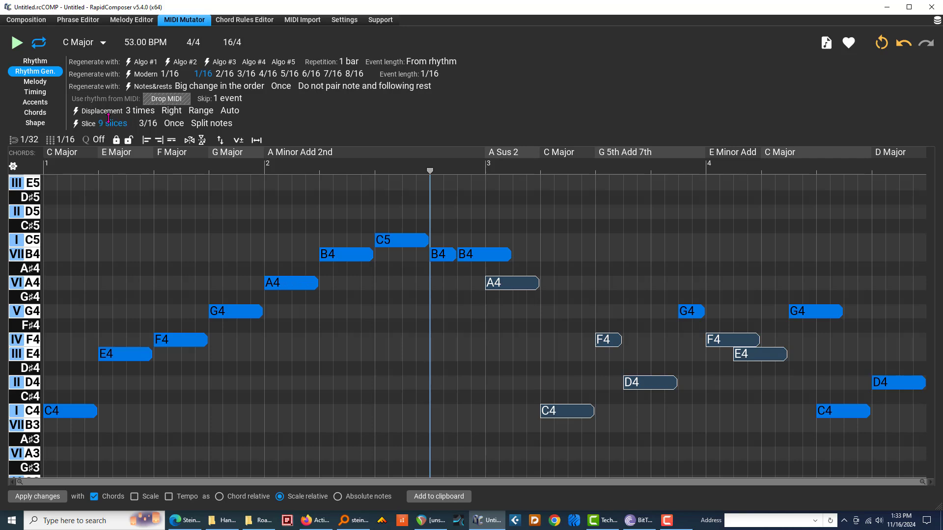
pyautogui.scroll(1, 108, 118)
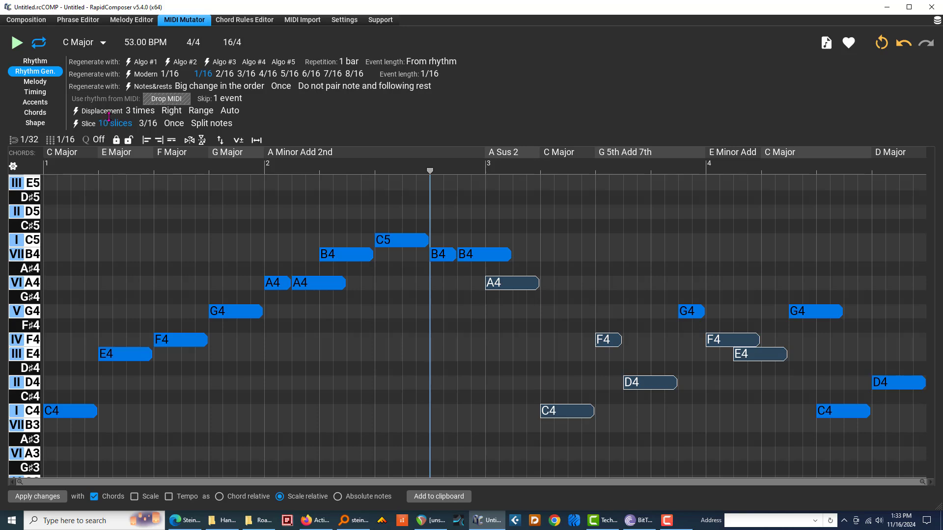
pyautogui.scroll(-1, 108, 117)
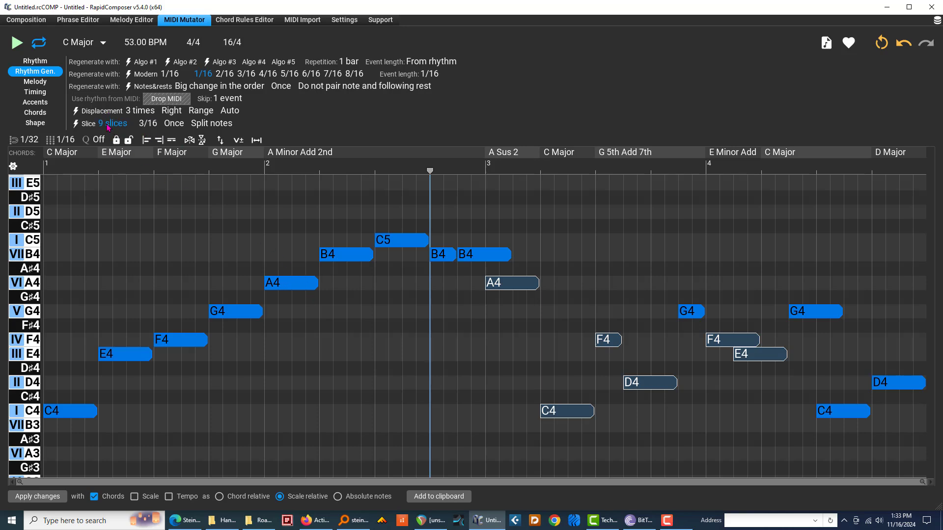
pyautogui.scroll(1, 104, 119)
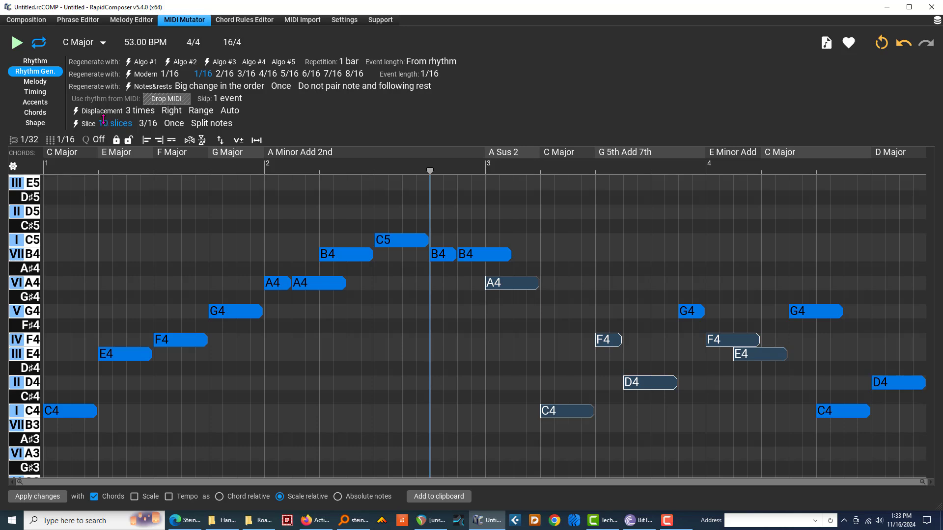
pyautogui.scroll(-1, 104, 120)
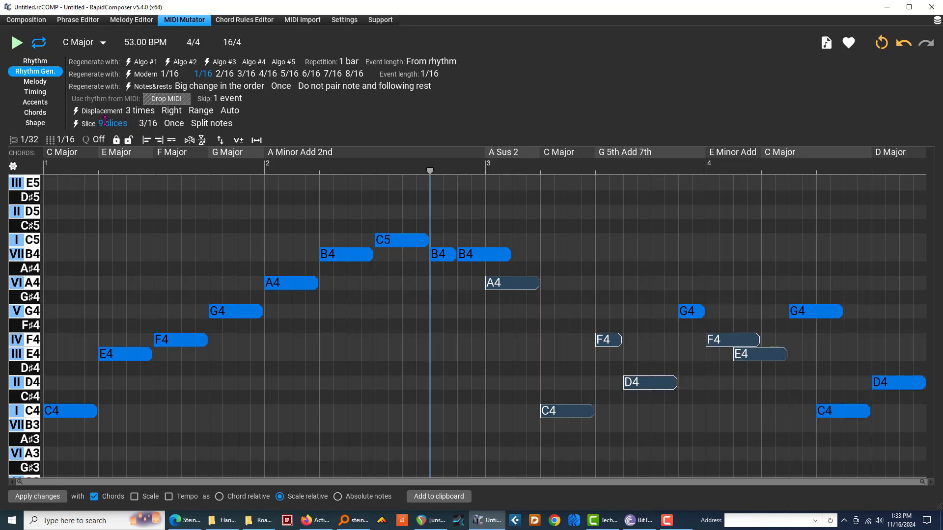
pyautogui.scroll(1, 106, 120)
pyautogui.scroll(-1, 106, 120)
pyautogui.scroll(1, 105, 119)
pyautogui.scroll(-1, 105, 119)
# - Raise the slice count to 17 and set the note slice option to Shorten notes
pyautogui.scroll(3, 117, 127)
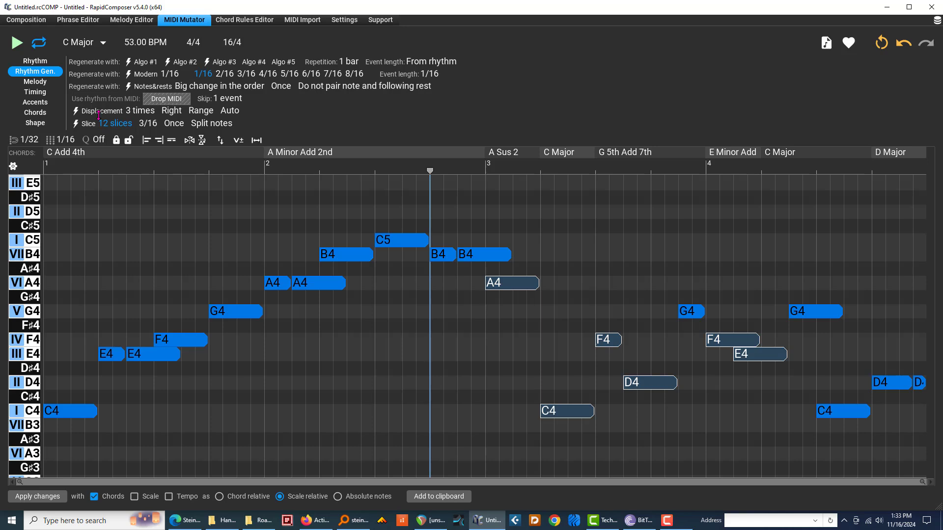
pyautogui.click(99, 113)
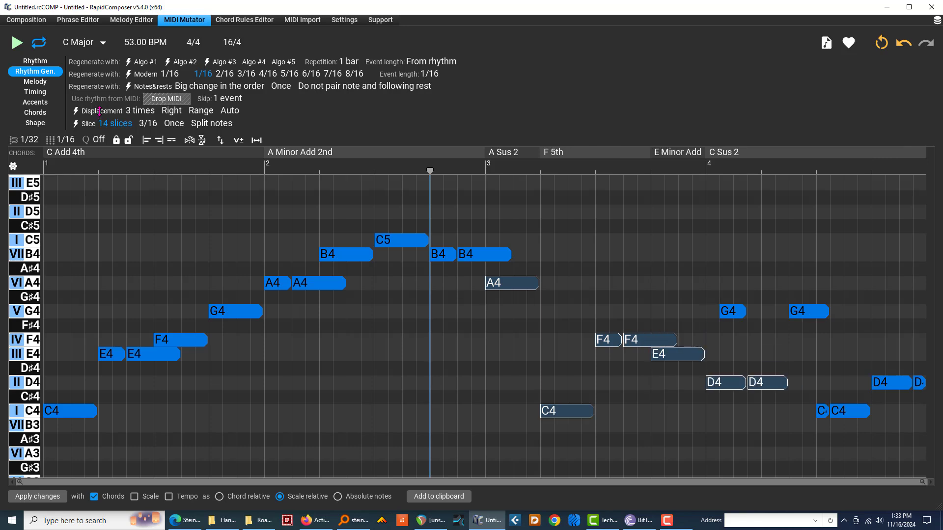
pyautogui.moveTo(100, 111); pyautogui.dragTo(102, 105)
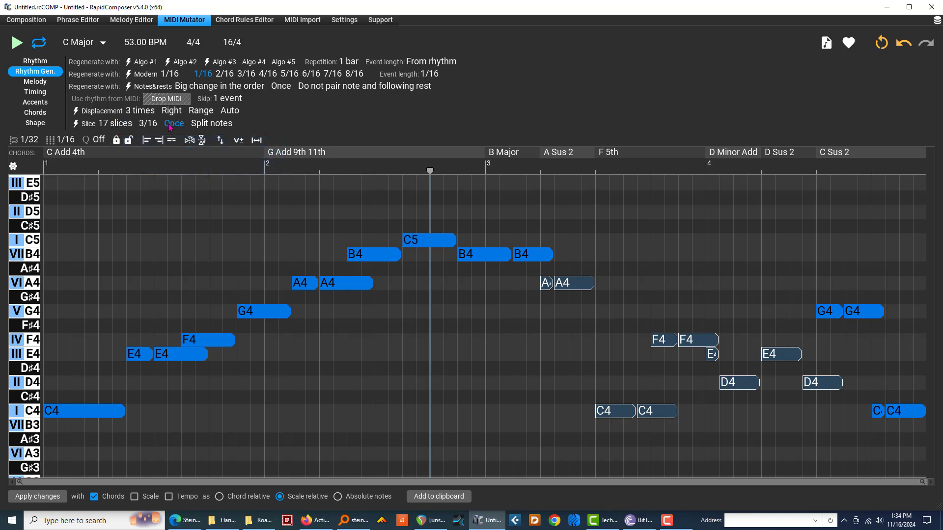
pyautogui.click(205, 126)
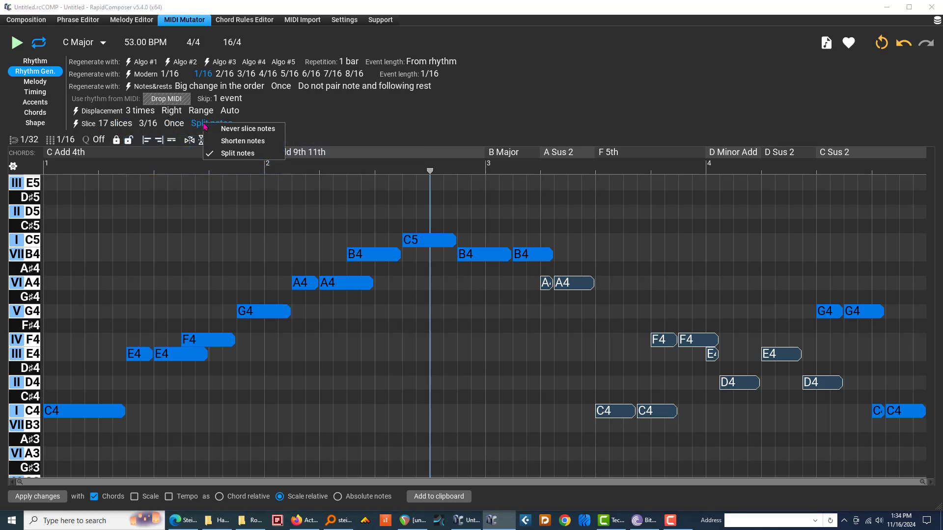
pyautogui.click(216, 142)
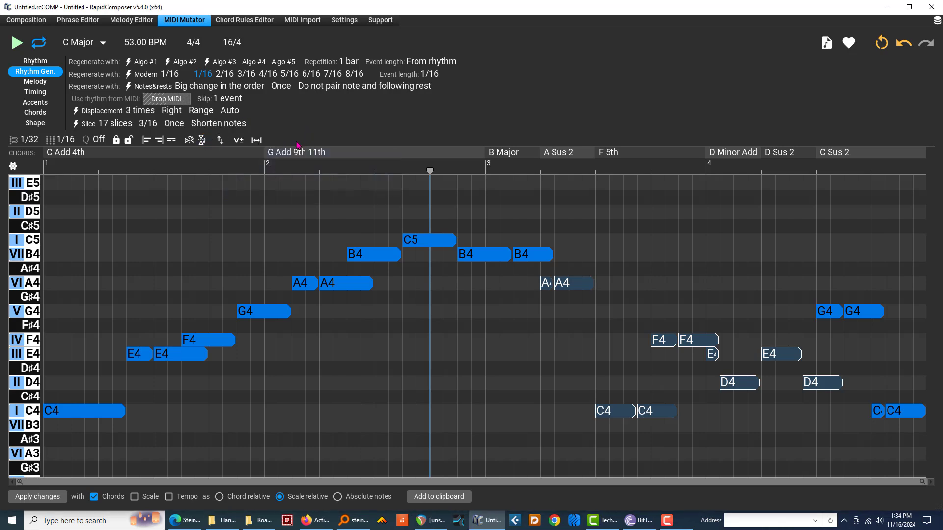
# - Reload the original scale phrase from the composition into the MIDI Mutator and cut it into 17 slices
pyautogui.click(32, 22)
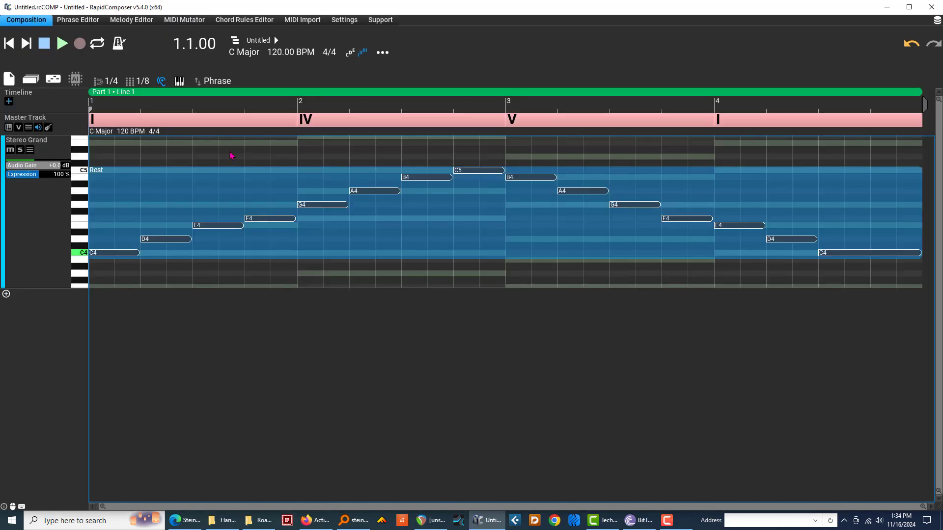
pyautogui.doubleClick(255, 188)
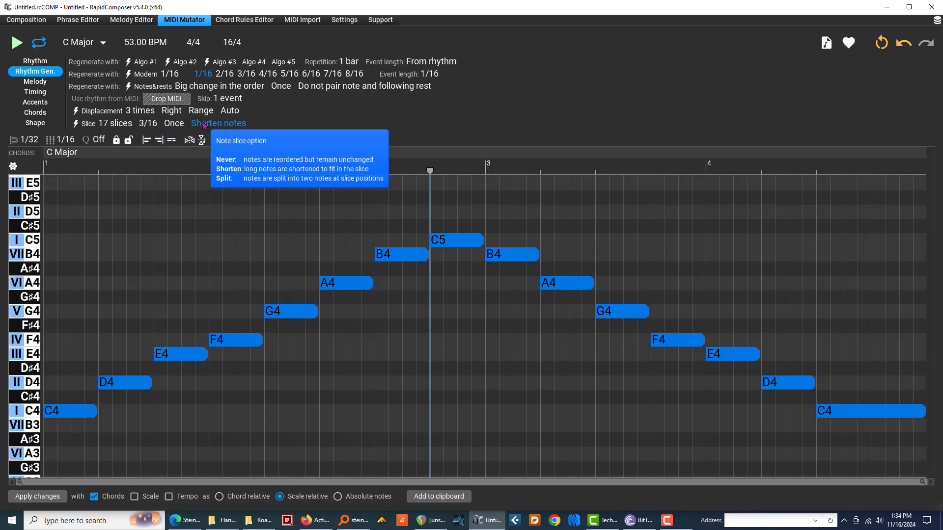
pyautogui.click(78, 125)
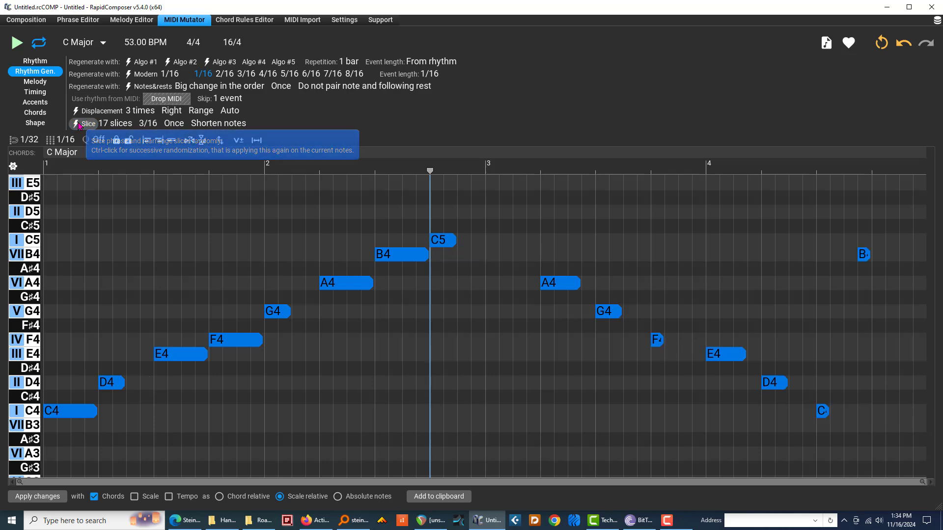
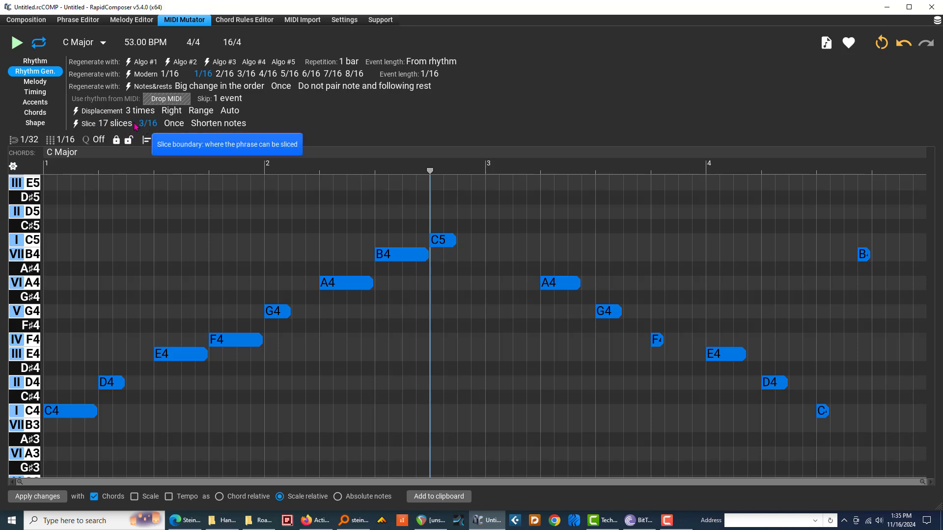
# - Lower the slice count of the shortened-note phrase in stages to 2, and raise it to 4 slices
pyautogui.scroll(-5, 106, 126)
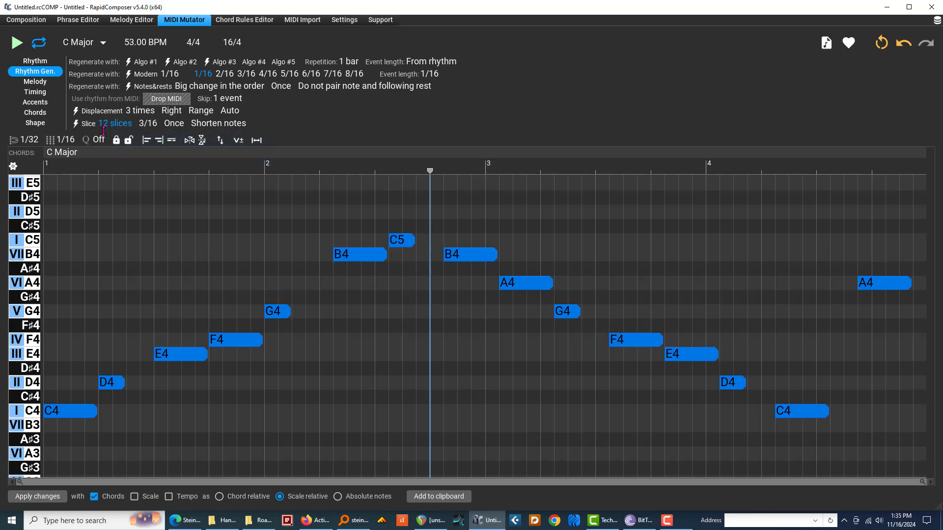
pyautogui.scroll(-1, 104, 131)
pyautogui.scroll(-2, 103, 134)
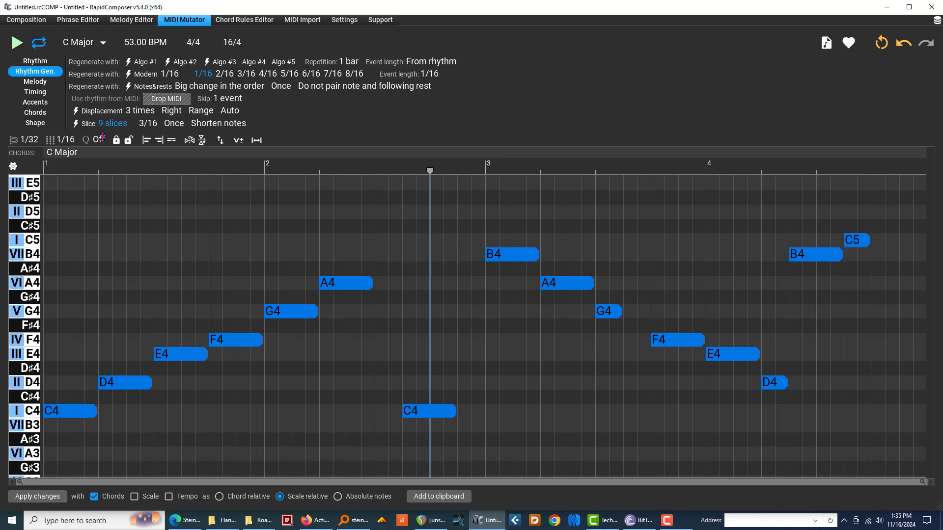
pyautogui.scroll(-4, 102, 138)
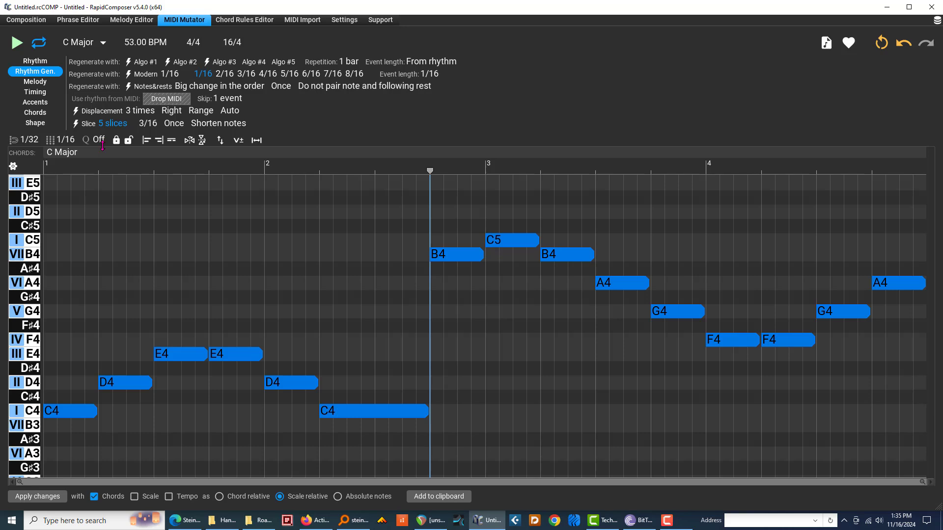
pyautogui.scroll(-1, 103, 144)
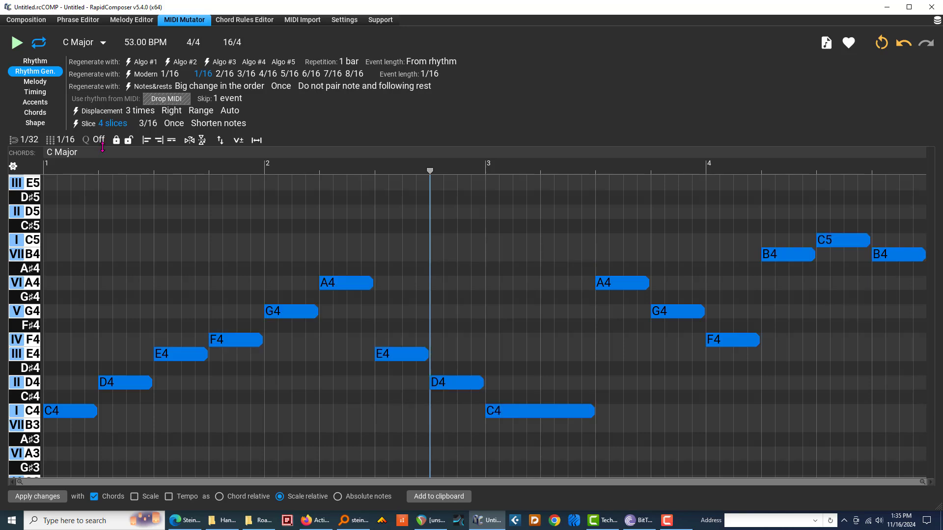
pyautogui.scroll(-2, 103, 147)
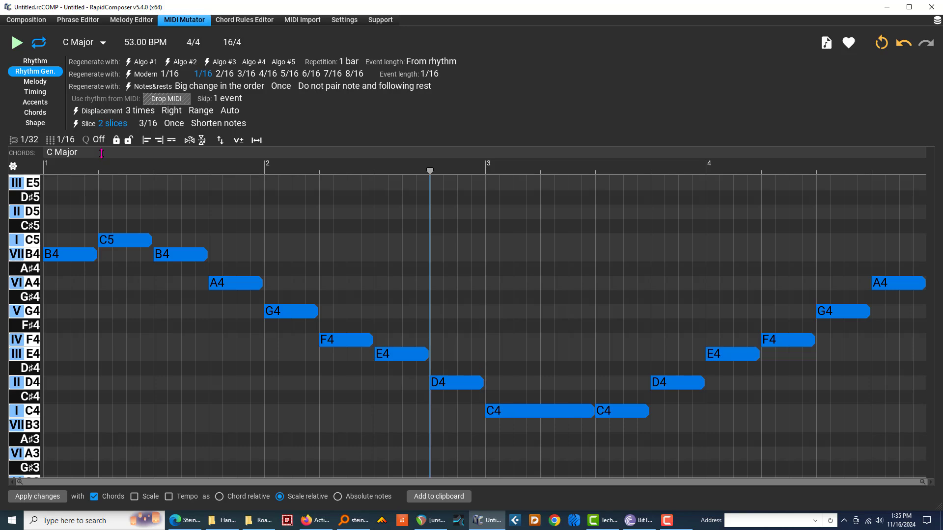
pyautogui.scroll(2, 102, 150)
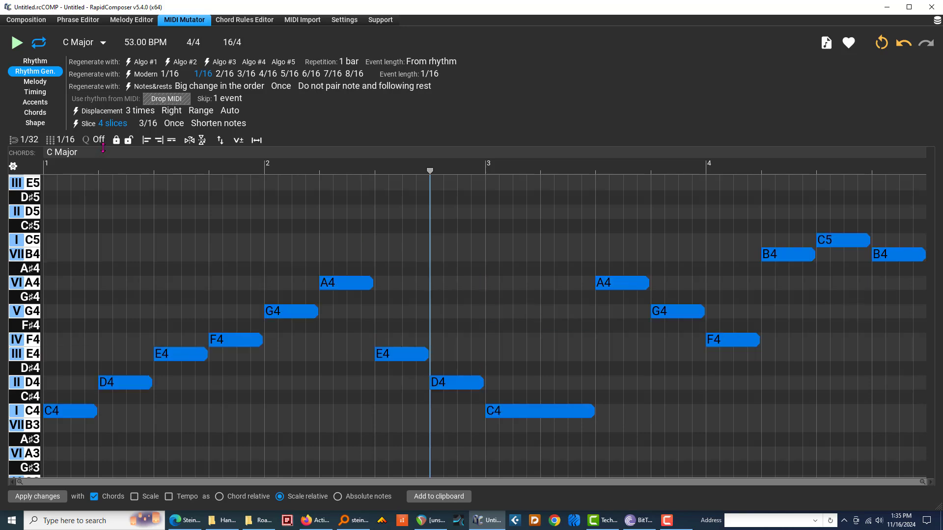
# - Raise the slice count of the phrase to 5 and set the slice boundary to 1/8
pyautogui.scroll(1, 103, 145)
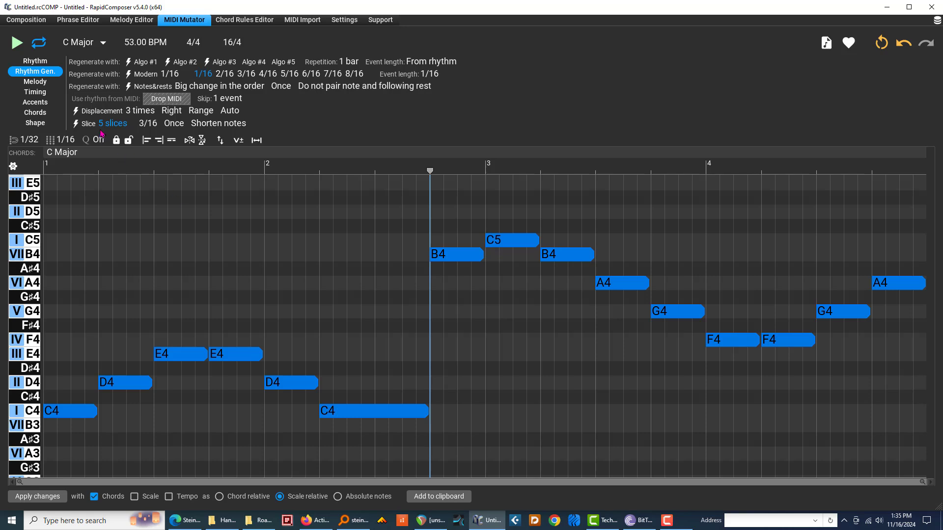
pyautogui.click(143, 124)
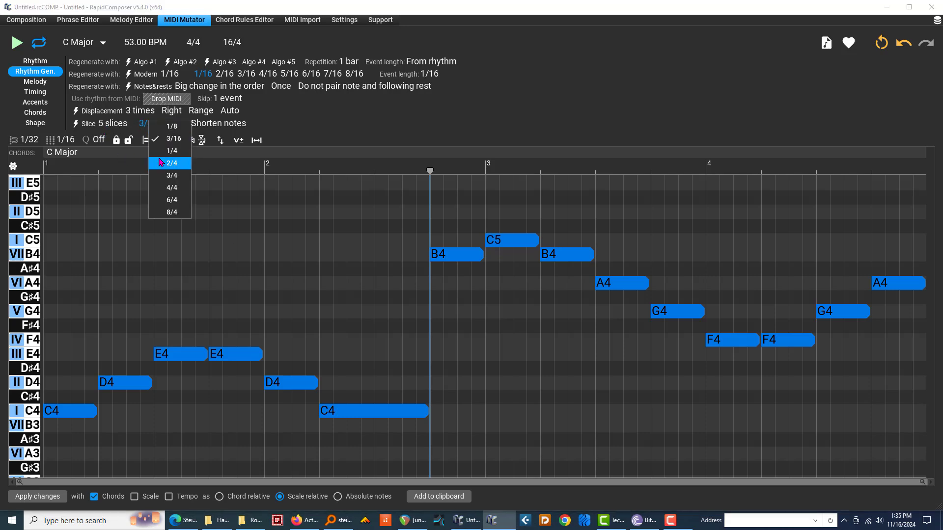
pyautogui.click(167, 127)
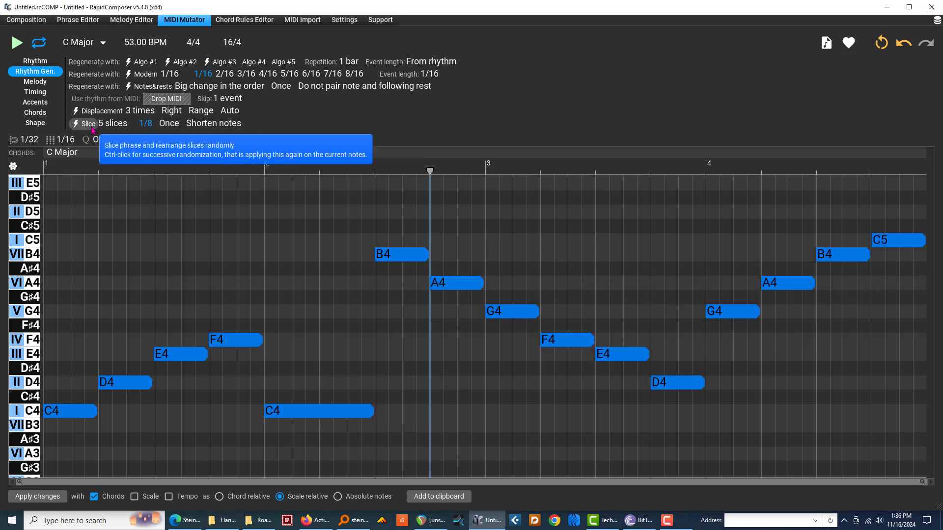
# - Raise the slice count in stages through 8, 26 and 29 to 32 slices at the 1/8 boundary
pyautogui.scroll(3, 107, 118)
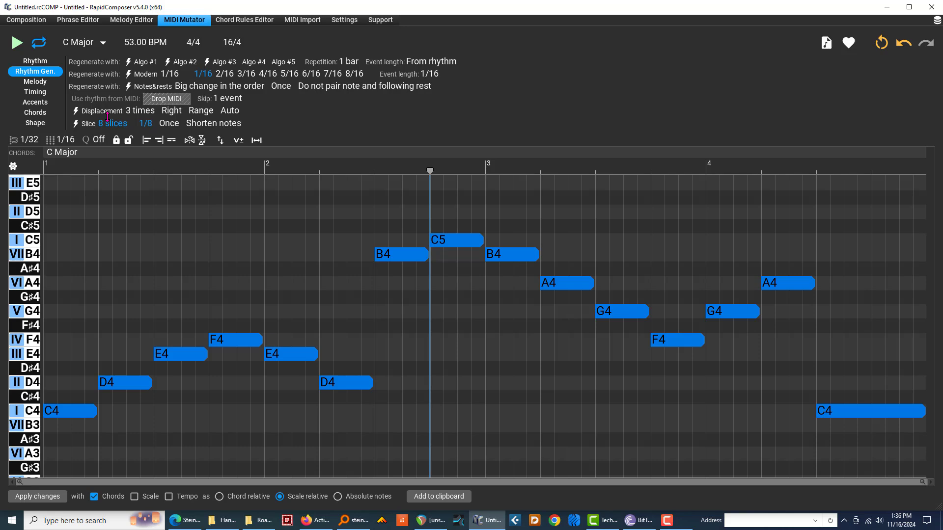
pyautogui.scroll(3, 107, 117)
pyautogui.scroll(15, 108, 113)
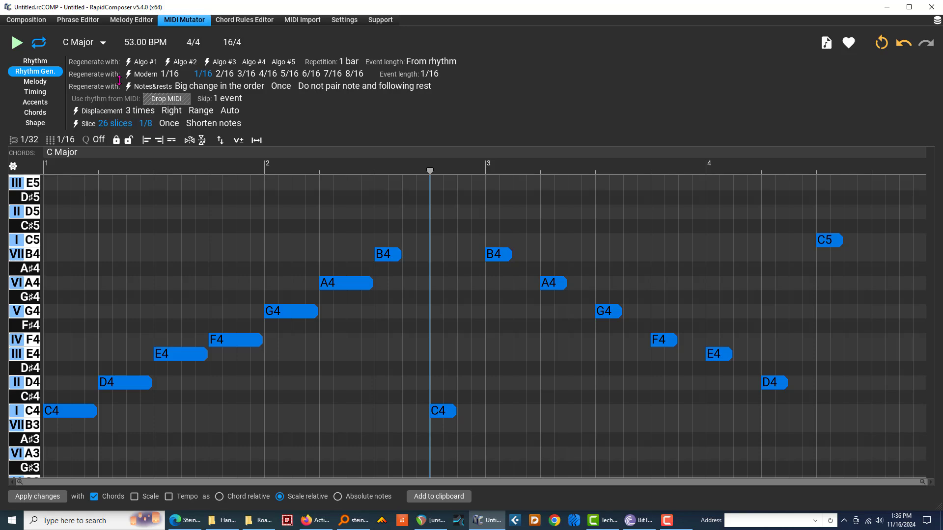
pyautogui.scroll(2, 119, 80)
pyautogui.scroll(1, 121, 76)
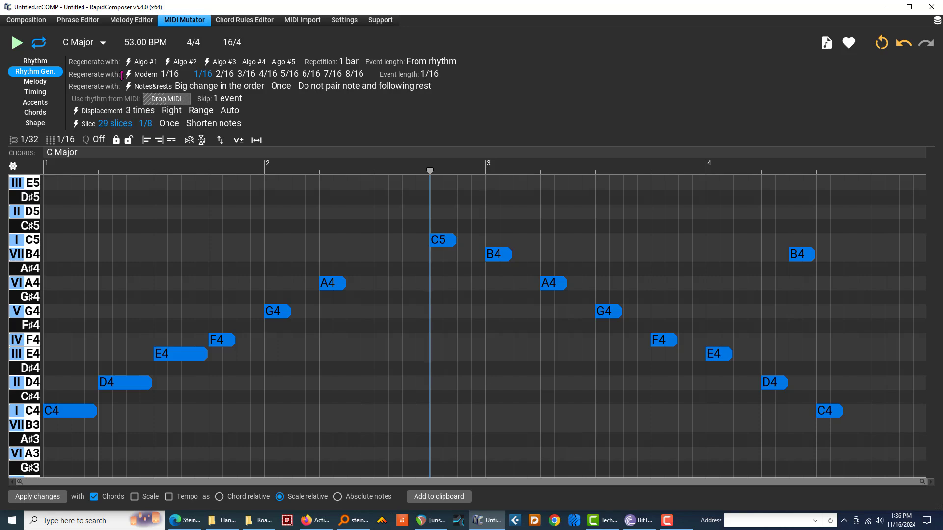
pyautogui.scroll(3, 122, 74)
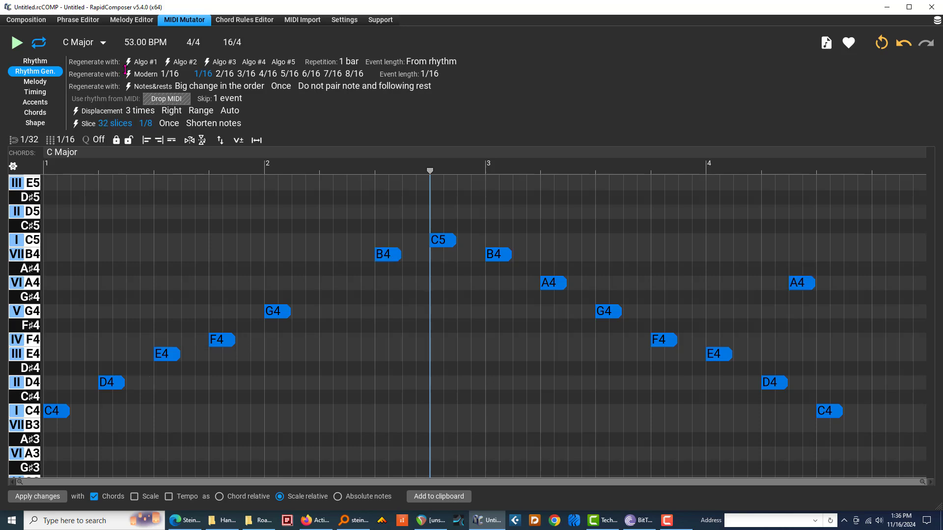
# - Lower the slice count to 26, raise it to 33, and set the slice boundary to 3/16
pyautogui.scroll(-6, 125, 69)
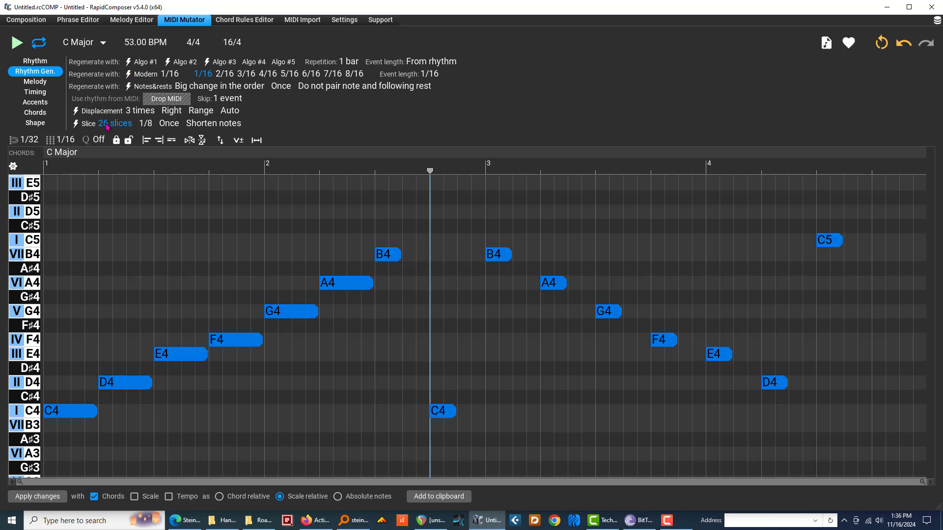
pyautogui.scroll(7, 106, 124)
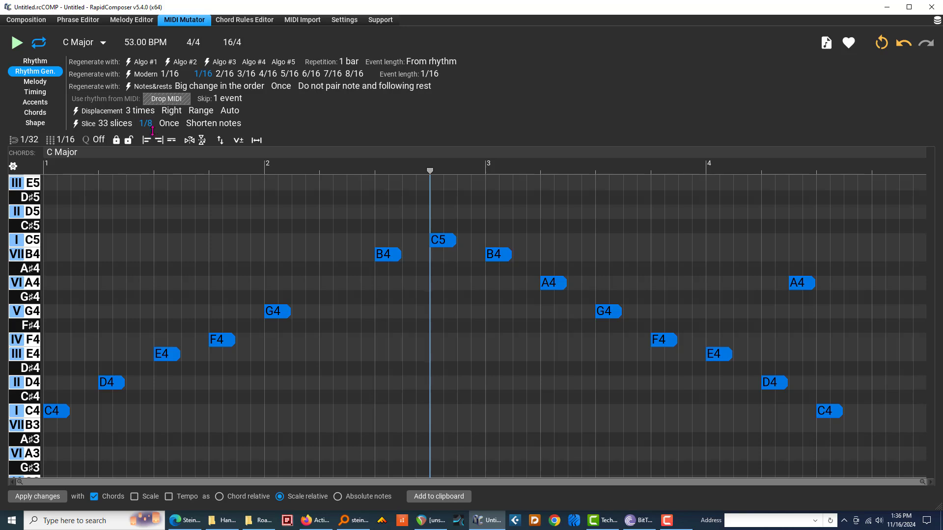
pyautogui.moveTo(152, 130); pyautogui.dragTo(152, 111)
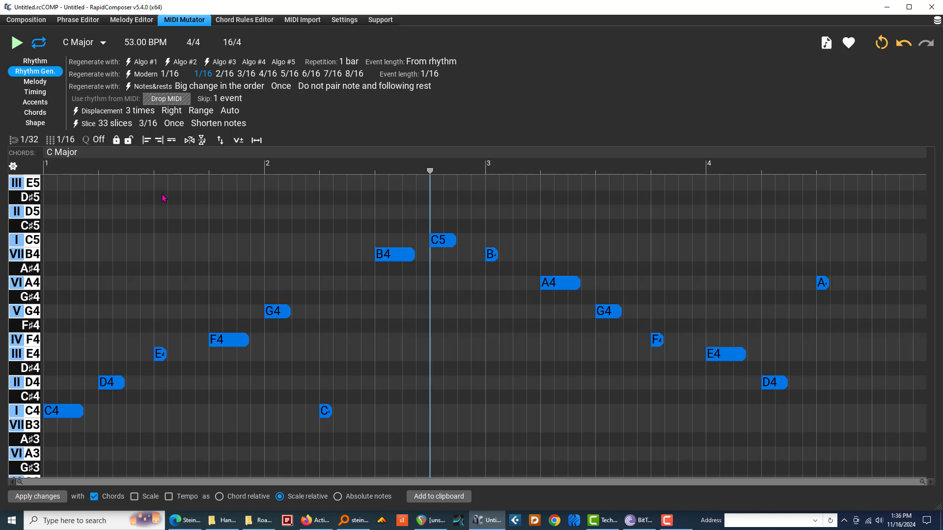
# - Set the note slice option to Never slice notes and lower the slice count to 22
pyautogui.click(215, 119)
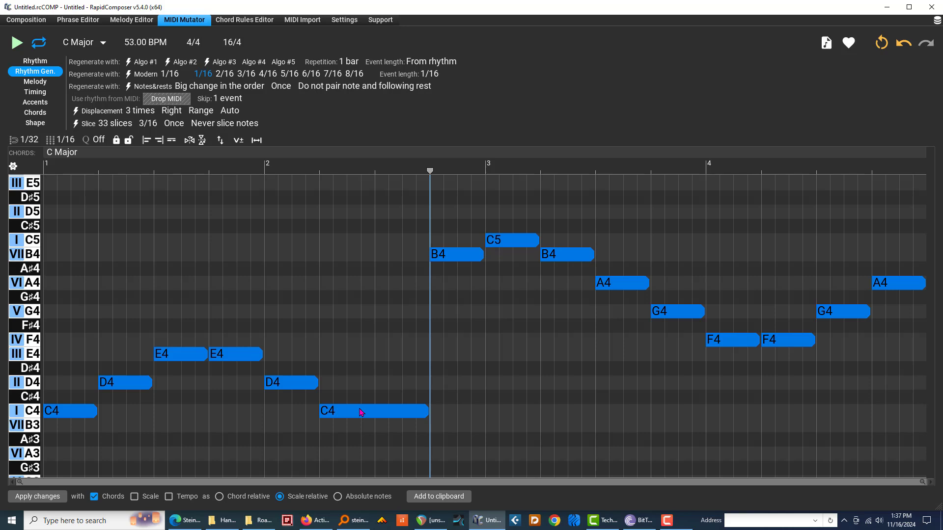
pyautogui.moveTo(112, 123); pyautogui.dragTo(101, 157)
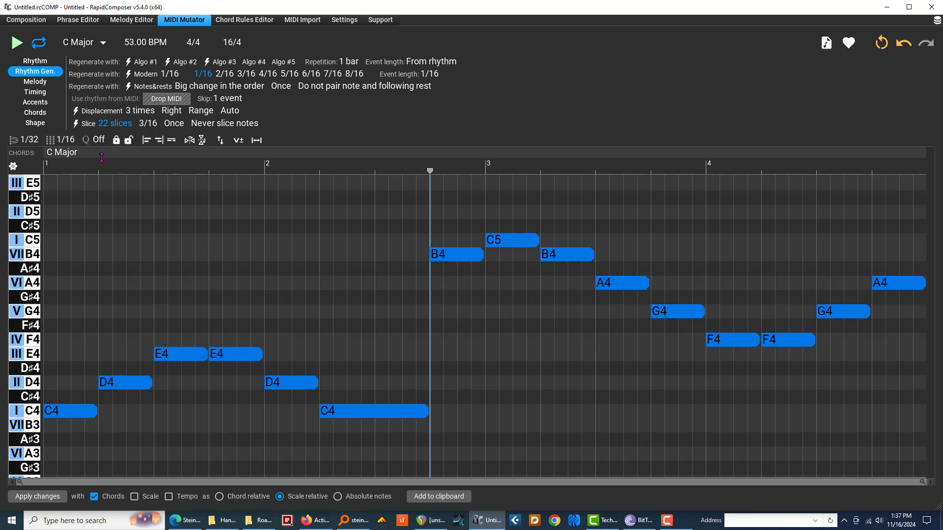
# - Set the slice boundary to 3/4 and reduce the unsliced-note phrase to 2 slices
pyautogui.click(149, 124)
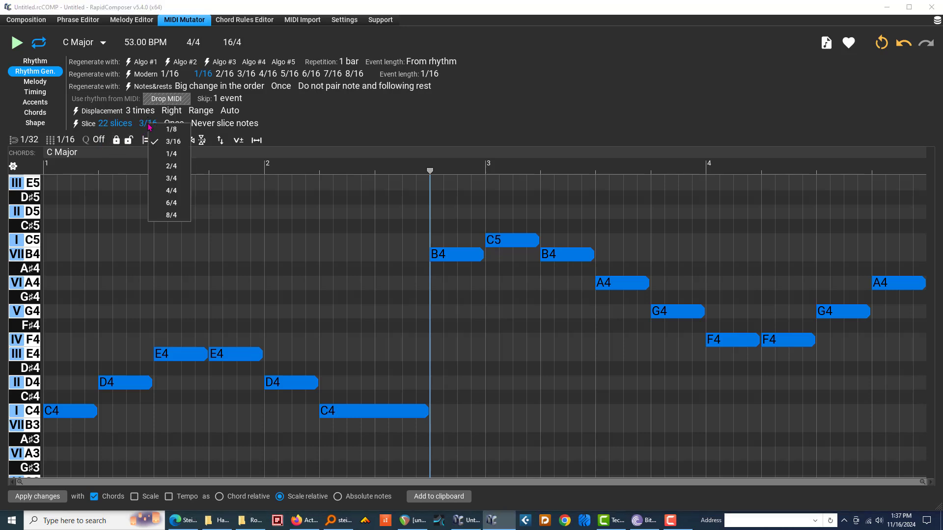
pyautogui.click(166, 180)
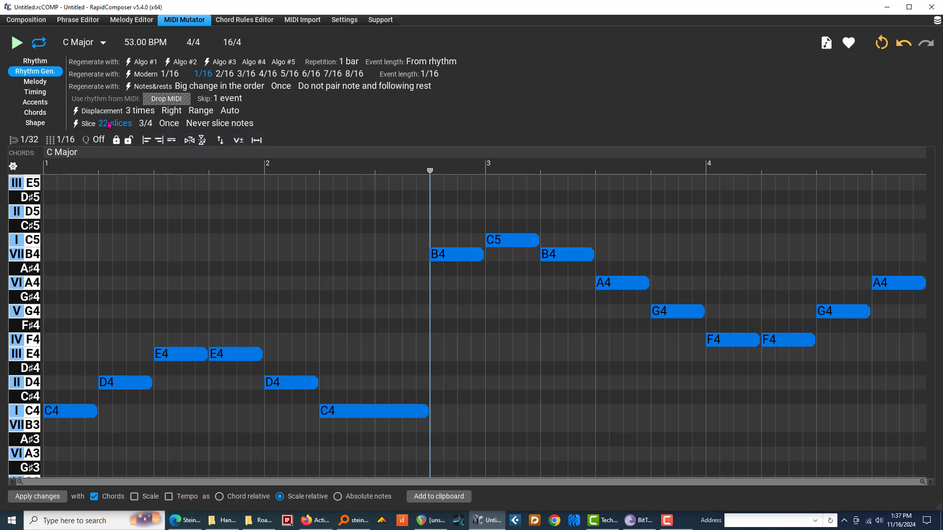
pyautogui.moveTo(104, 125); pyautogui.dragTo(101, 171)
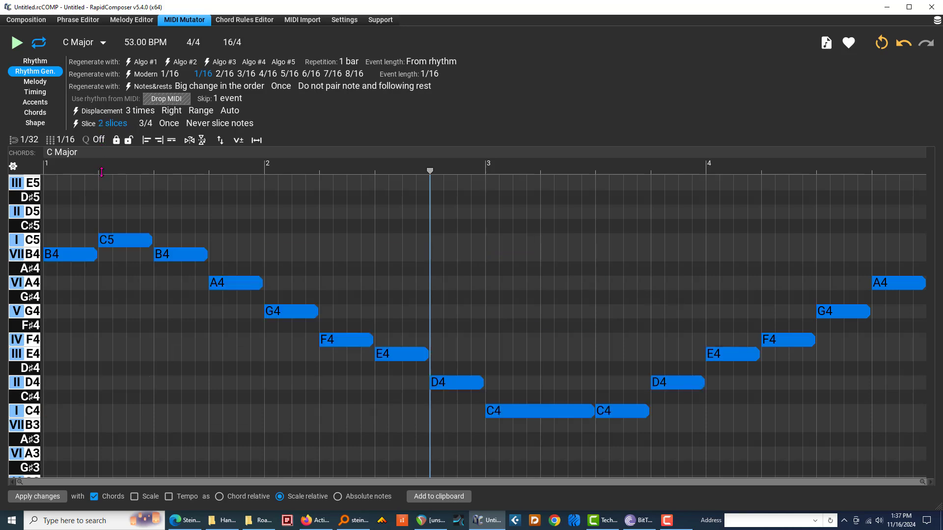
pyautogui.moveTo(101, 172)
pyautogui.mouseDown()
pyautogui.moveTo(111, 105)
pyautogui.moveTo(110, 185)
pyautogui.mouseUp()
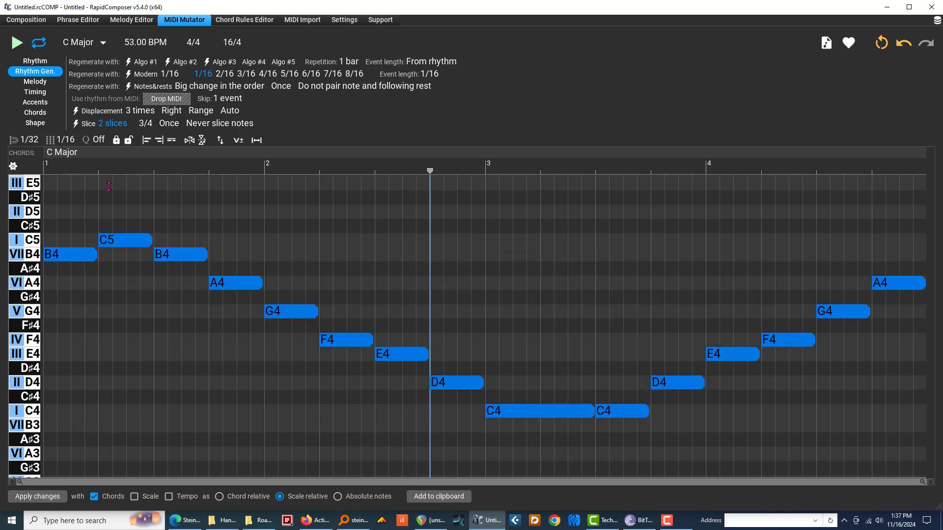
# - Set the note slice option to Shorten notes and vary the slice count through 3, 6 and 5 up to 7
pyautogui.click(211, 124)
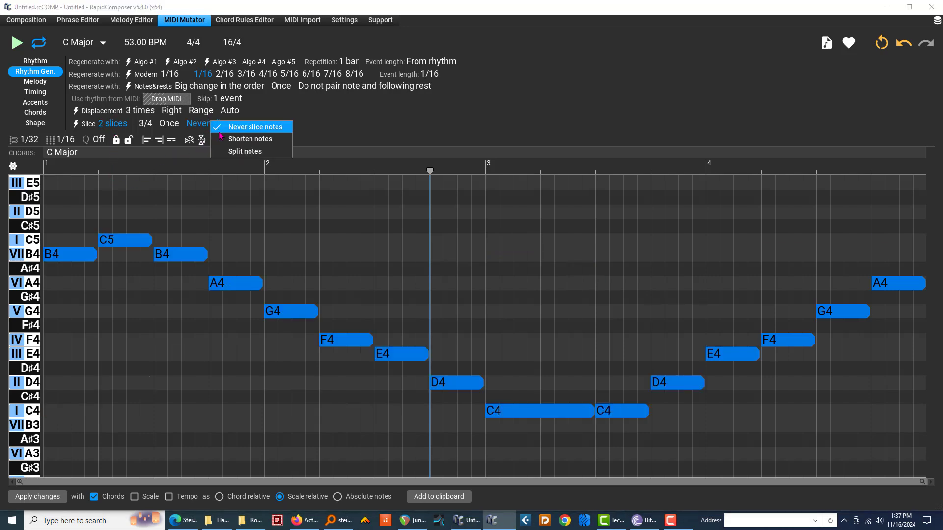
pyautogui.click(220, 140)
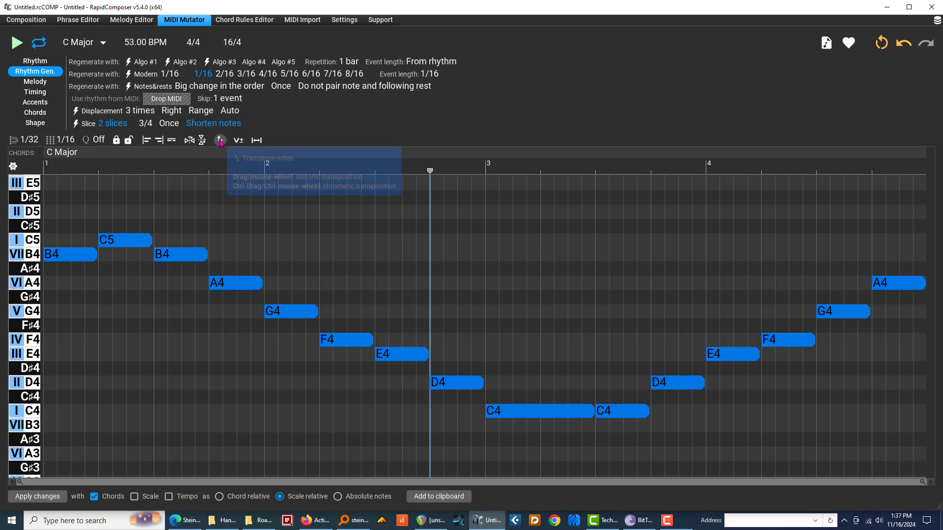
pyautogui.moveTo(102, 129); pyautogui.dragTo(103, 121)
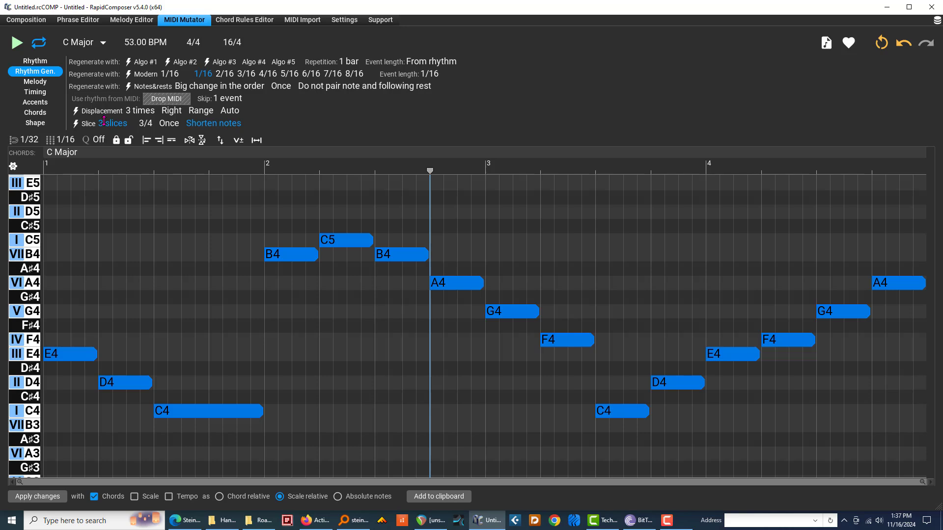
pyautogui.scroll(3, 103, 121)
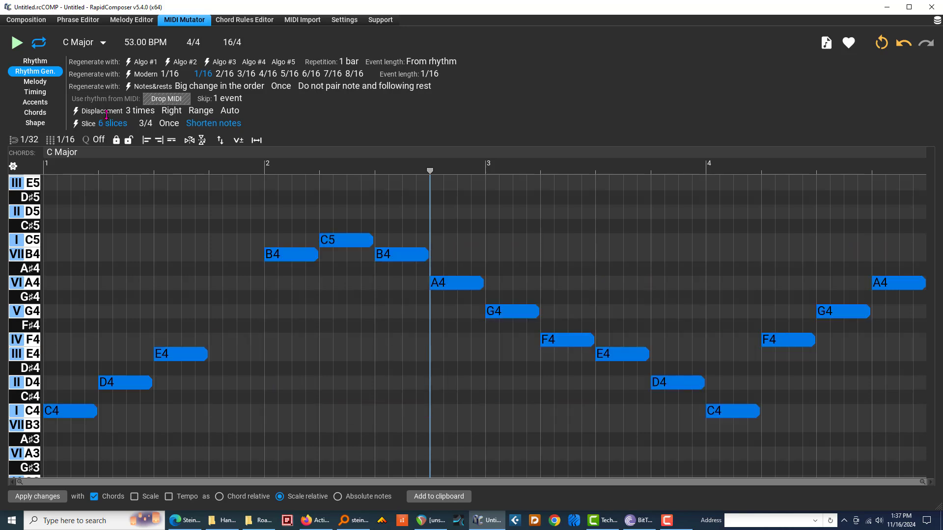
pyautogui.scroll(-1, 108, 115)
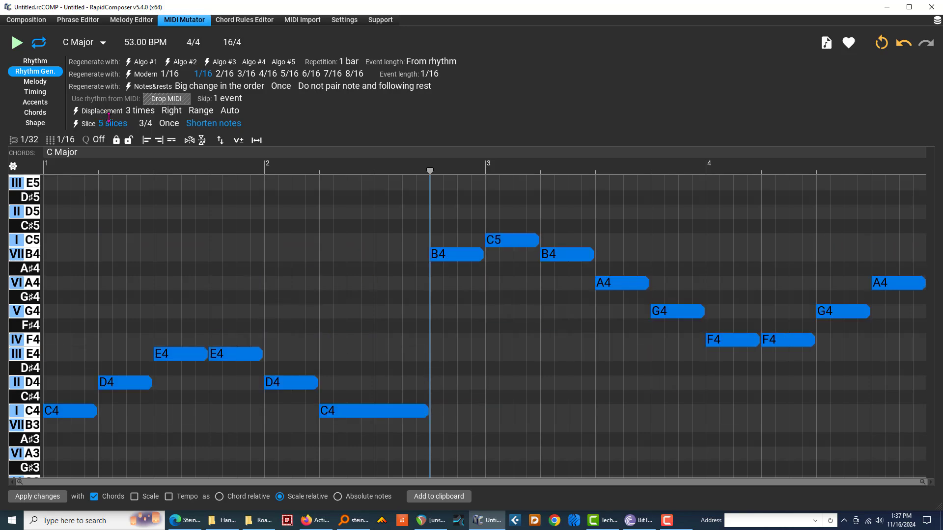
pyautogui.scroll(2, 110, 115)
# - Shorten the slice boundary from 2/4 down to 3/16 to compare how the seven slices are rearranged
pyautogui.scroll(-1, 141, 125)
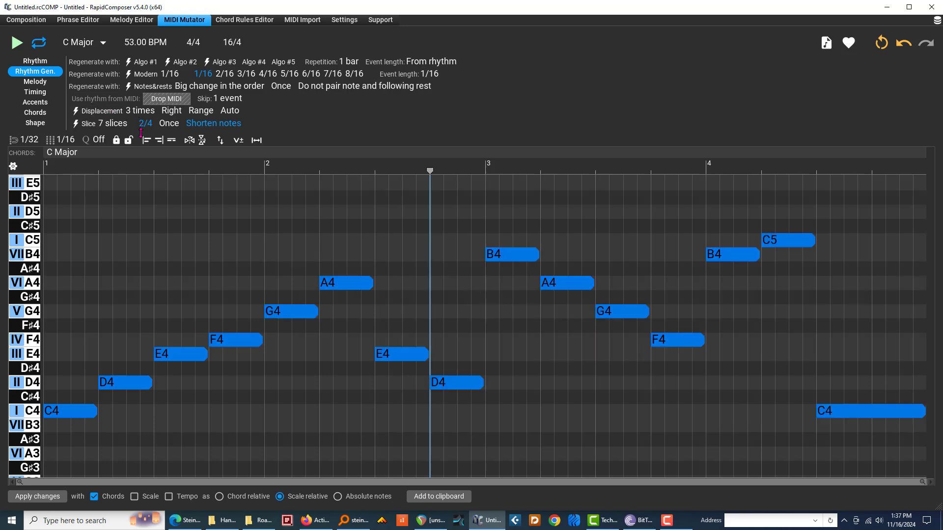
pyautogui.scroll(-1, 146, 123)
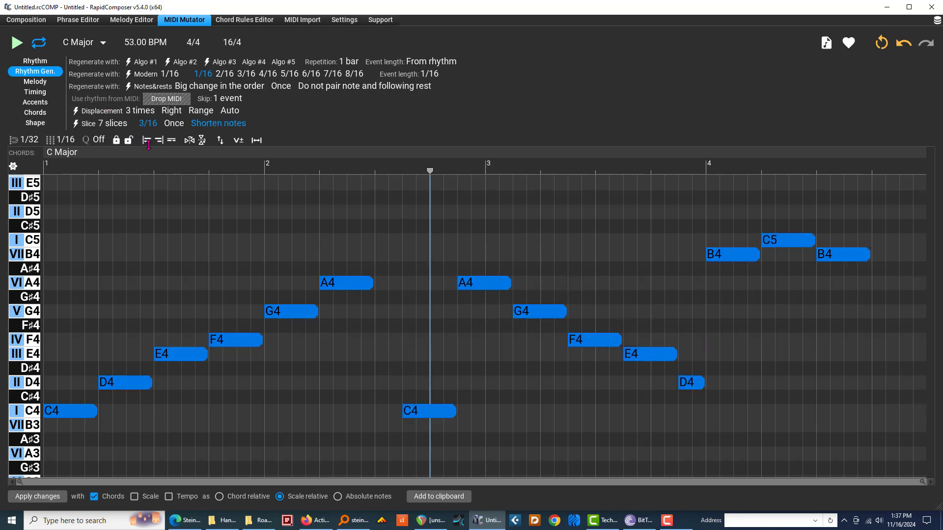
pyautogui.scroll(1, 150, 138)
pyautogui.scroll(-2, 154, 126)
# - Reload the original scale phrase from the composition into the MIDI Mutator and start its playback
pyautogui.click(42, 22)
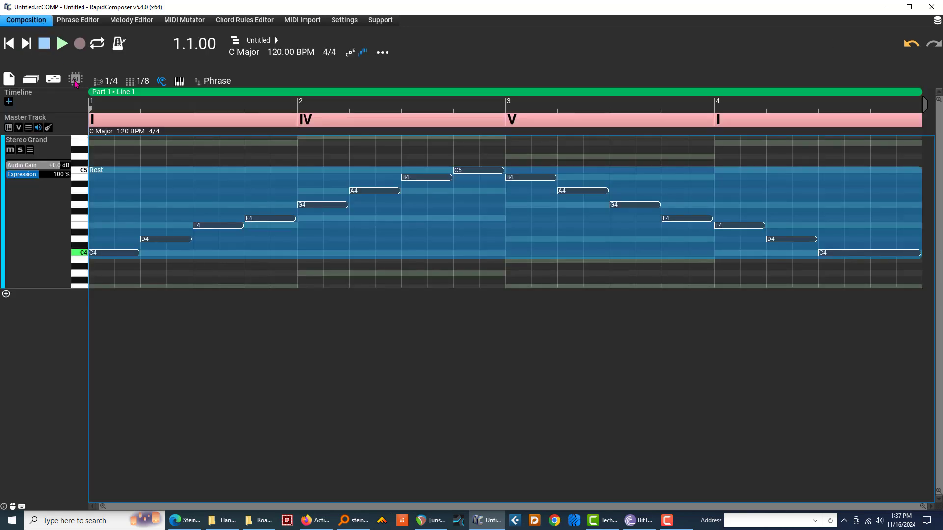
pyautogui.doubleClick(243, 205)
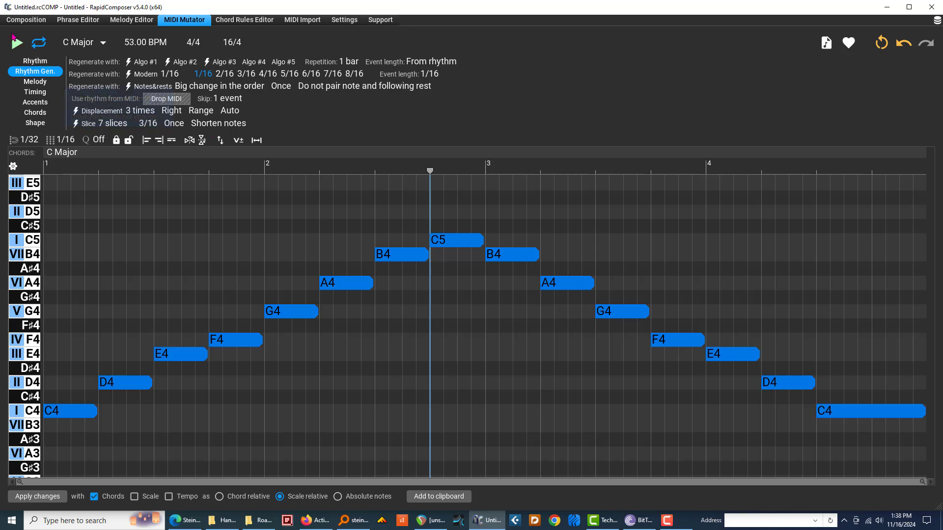
pyautogui.click(14, 44)
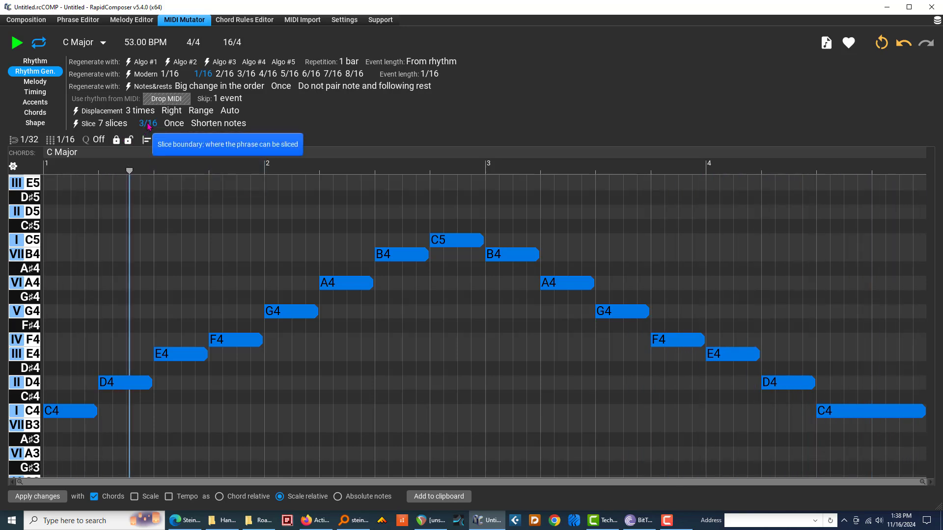
# - Set the slice boundary to 1/8 and raise the slice count to 24 during playback
pyautogui.scroll(-1, 150, 126)
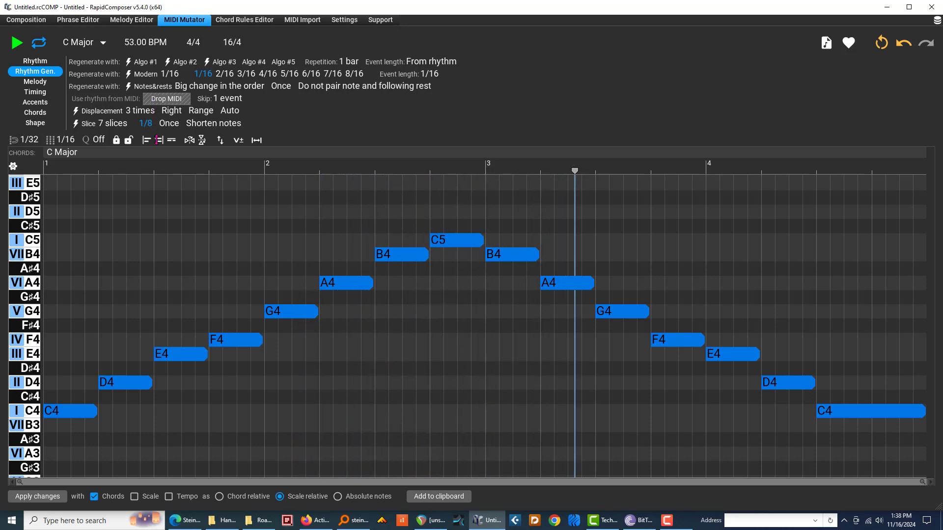
pyautogui.scroll(2, 113, 124)
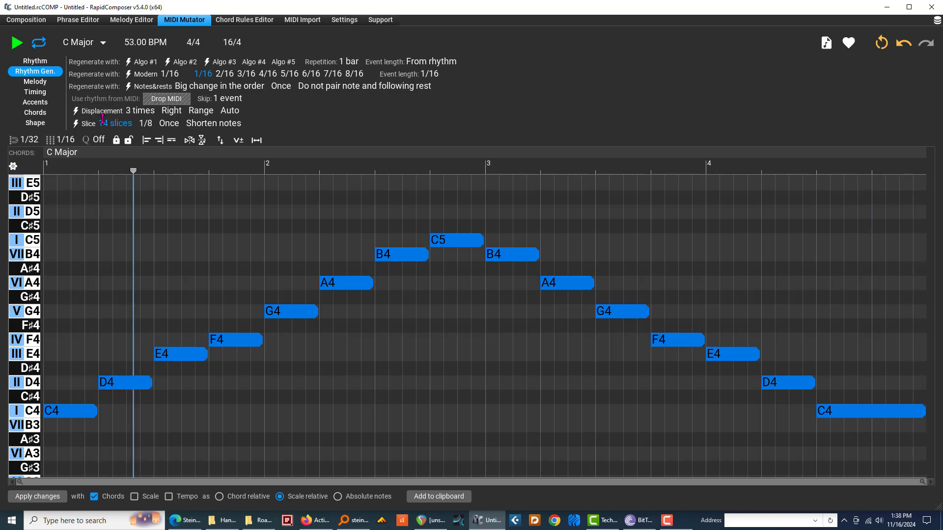
pyautogui.scroll(2, 102, 120)
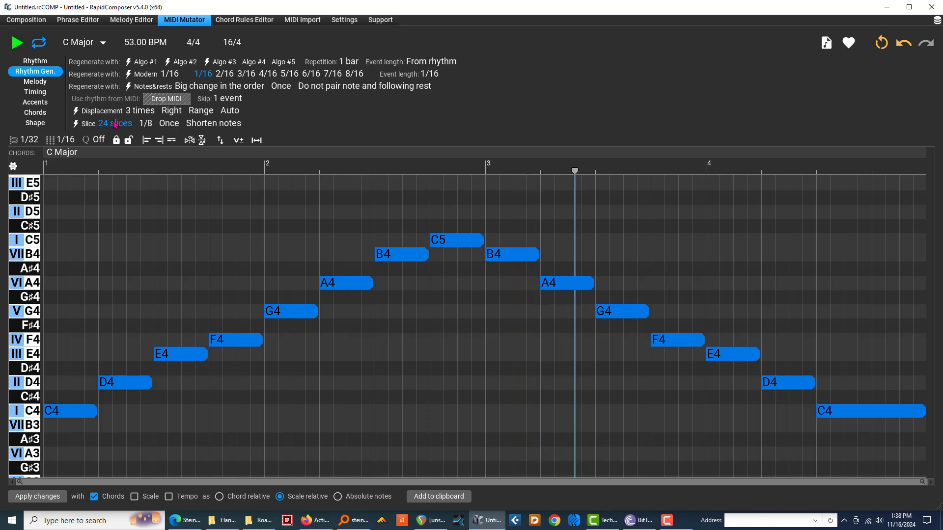
# - Rearrange the phrase with 2 slices and the slicing repetition set to 5 times
pyautogui.moveTo(115, 123); pyautogui.dragTo(116, 207)
pyautogui.moveTo(169, 123); pyautogui.dragTo(169, 82)
pyautogui.click(85, 124)
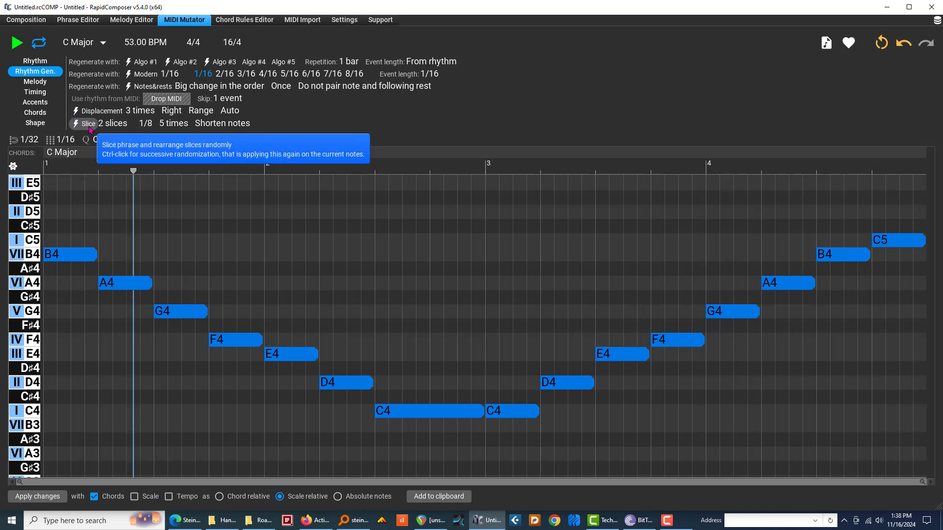
# - Set the slice boundary to 3/16 and raise the slice count in stages through 6 to 11
pyautogui.moveTo(146, 123); pyautogui.dragTo(147, 104)
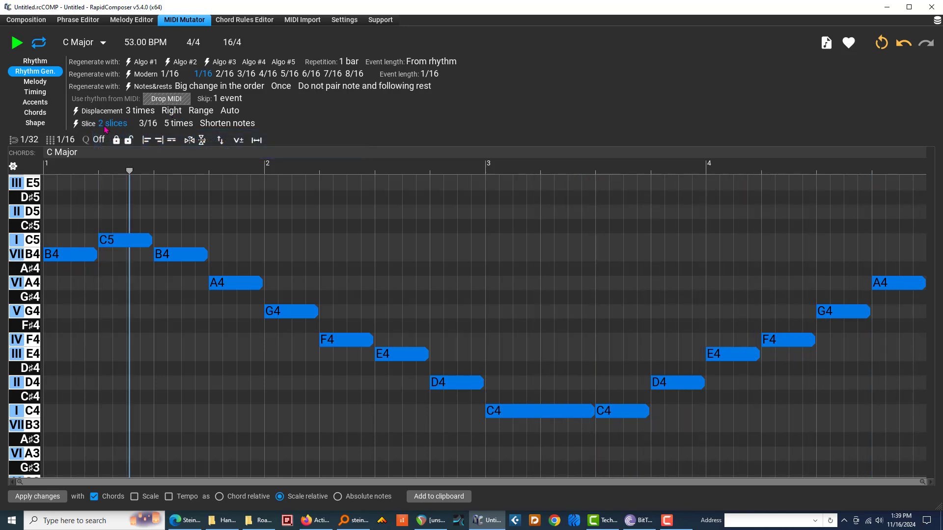
pyautogui.scroll(4, 105, 126)
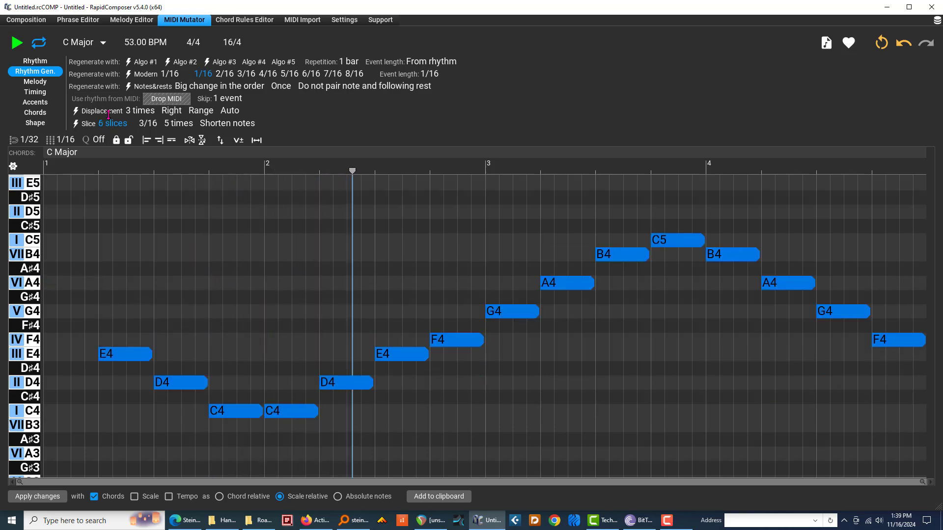
pyautogui.scroll(1, 108, 115)
pyautogui.scroll(-1, 108, 115)
pyautogui.scroll(5, 113, 124)
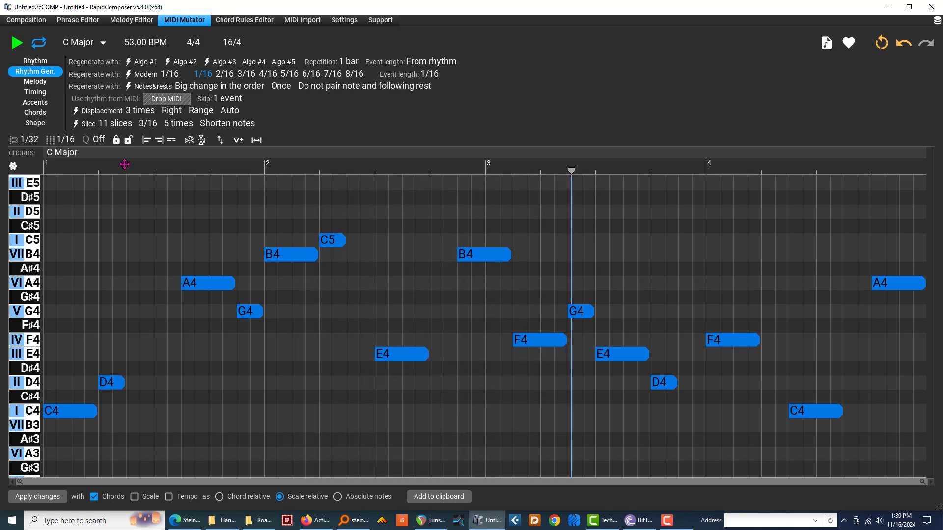
# - Stop playback of the sliced phrase and return to the composition
pyautogui.click(17, 44)
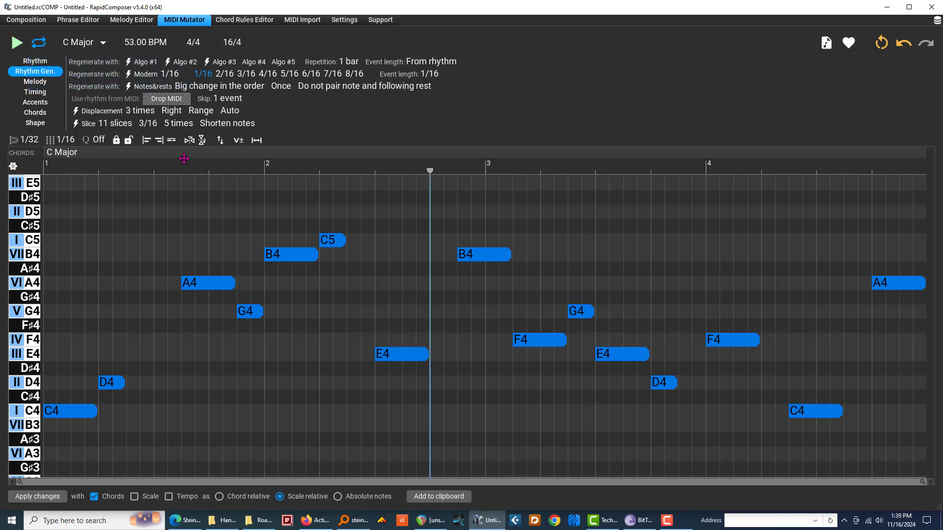
pyautogui.click(26, 19)
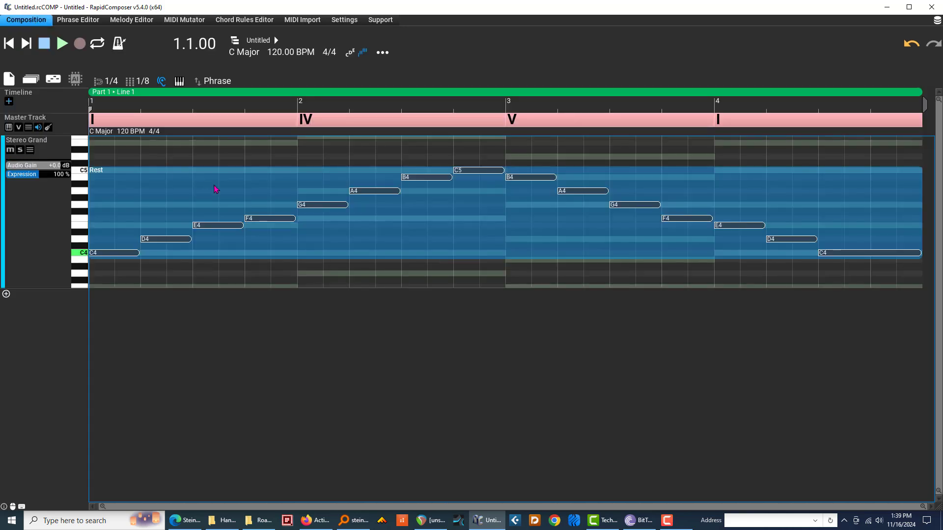
# - Add a Staccato-Legato variation to the original scale phrase in the composition
pyautogui.click(215, 189)
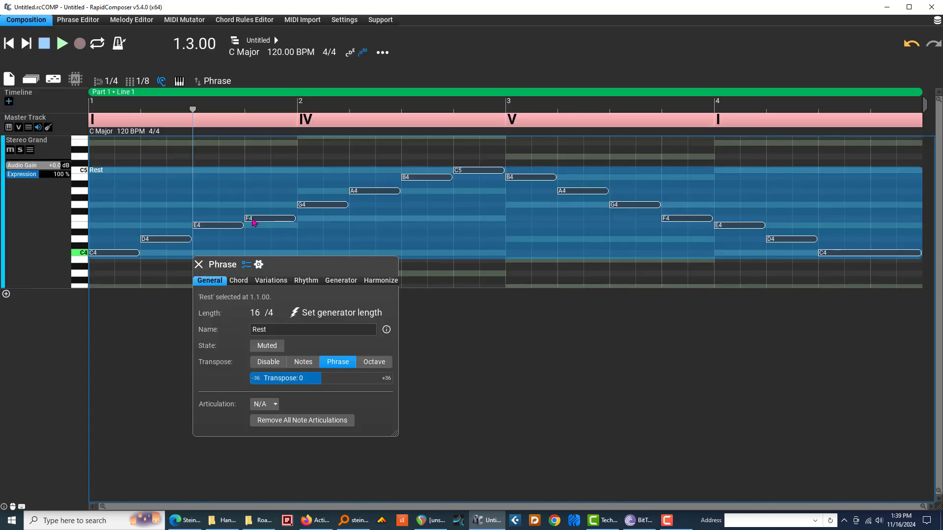
pyautogui.click(263, 282)
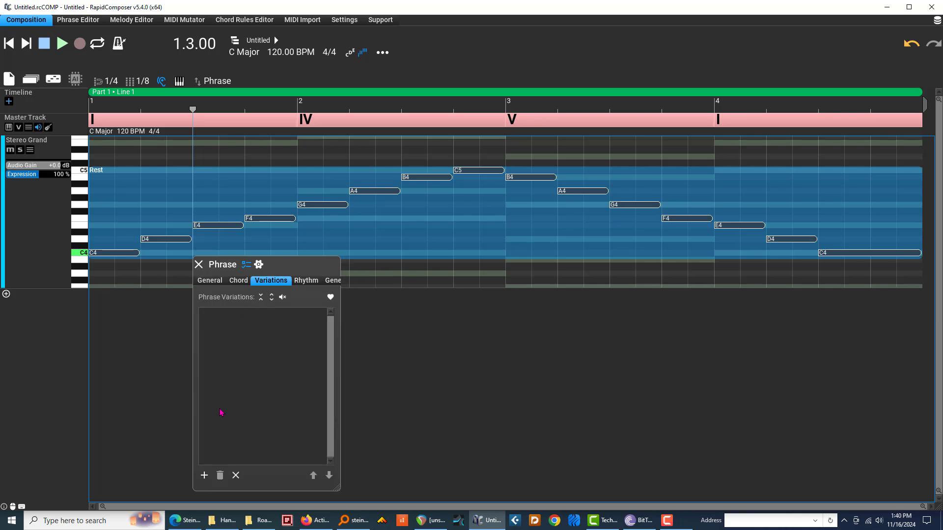
pyautogui.click(204, 476)
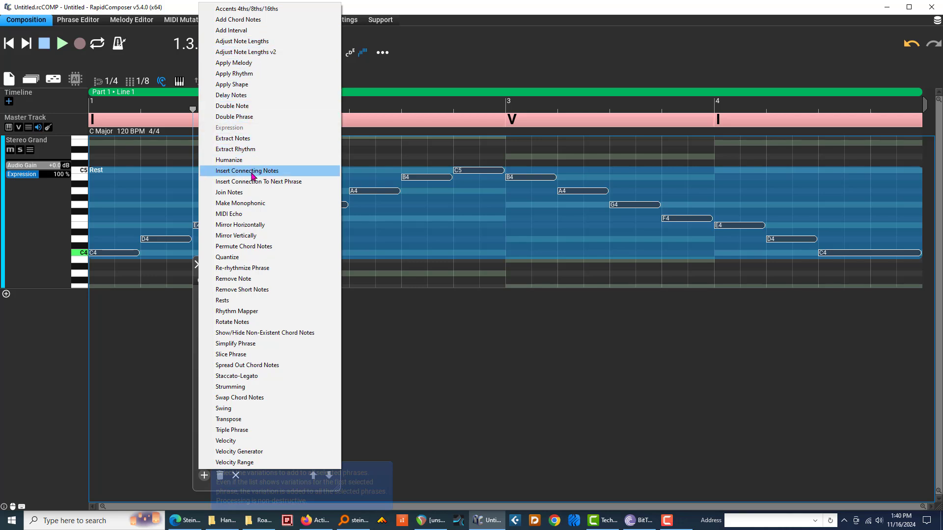
pyautogui.click(269, 378)
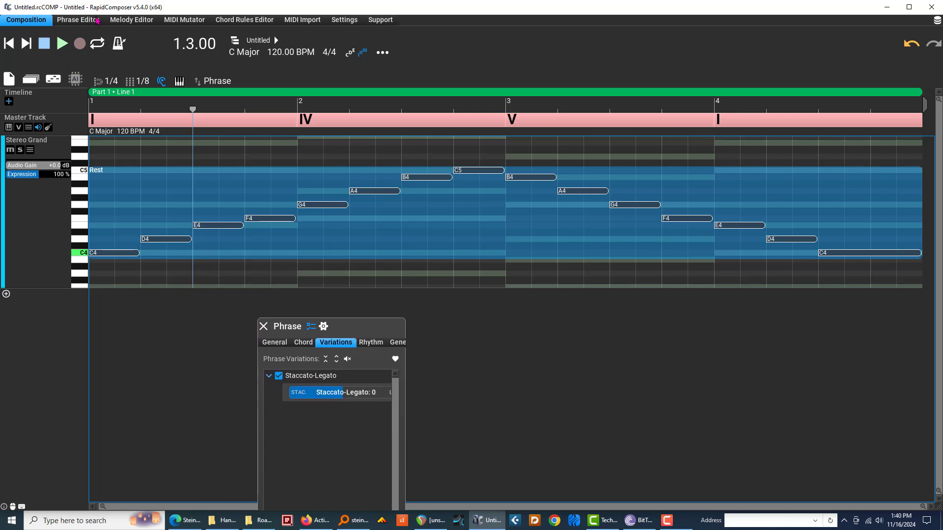
# - Apply the 11-slice version of the phrase from the MIDI Mutator to the composition
pyautogui.click(132, 20)
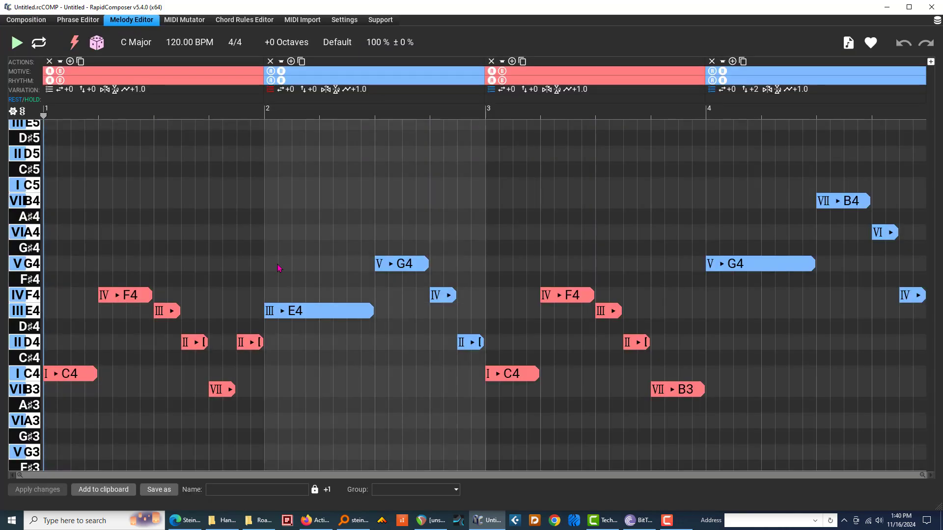
pyautogui.click(180, 20)
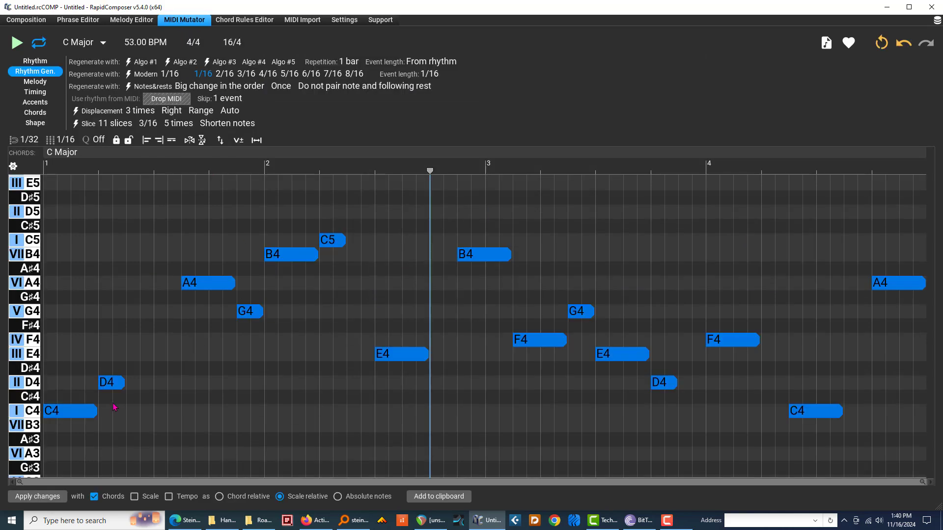
pyautogui.click(53, 498)
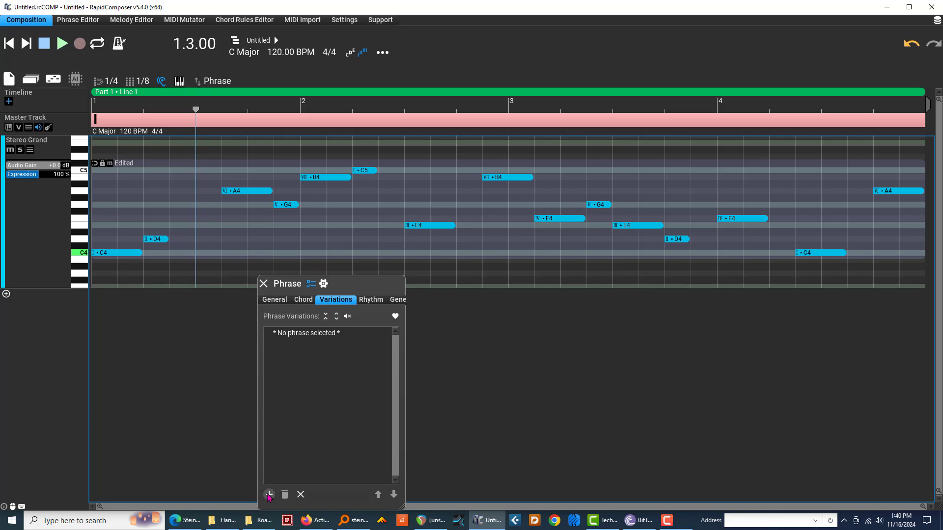
# - Add a Staccato-Legato variation to the sliced phrase on the Stereo Grand track and set its value to 100
pyautogui.click(268, 496)
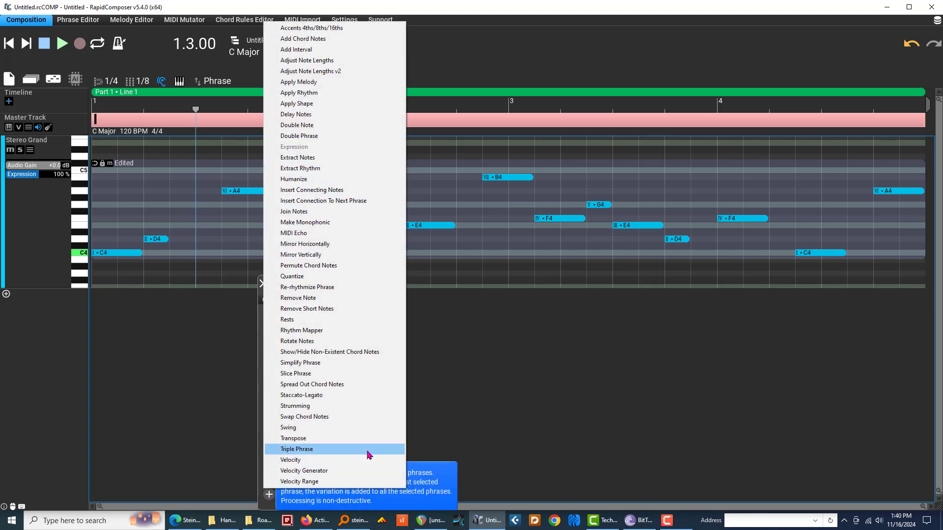
pyautogui.click(443, 403)
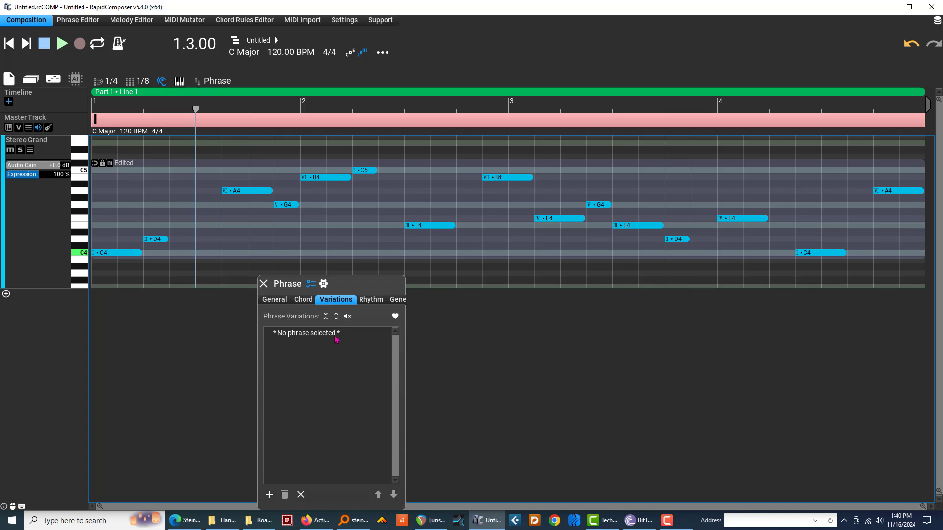
pyautogui.click(292, 254)
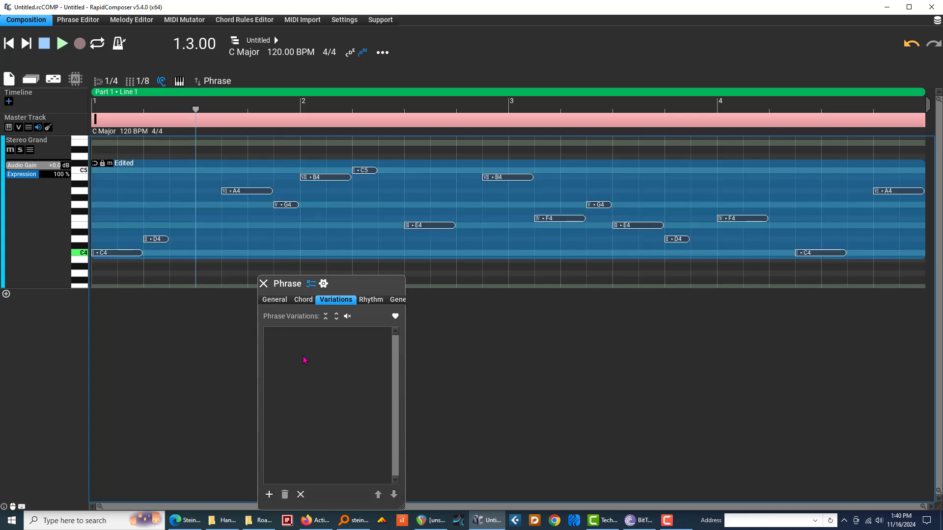
pyautogui.click(268, 495)
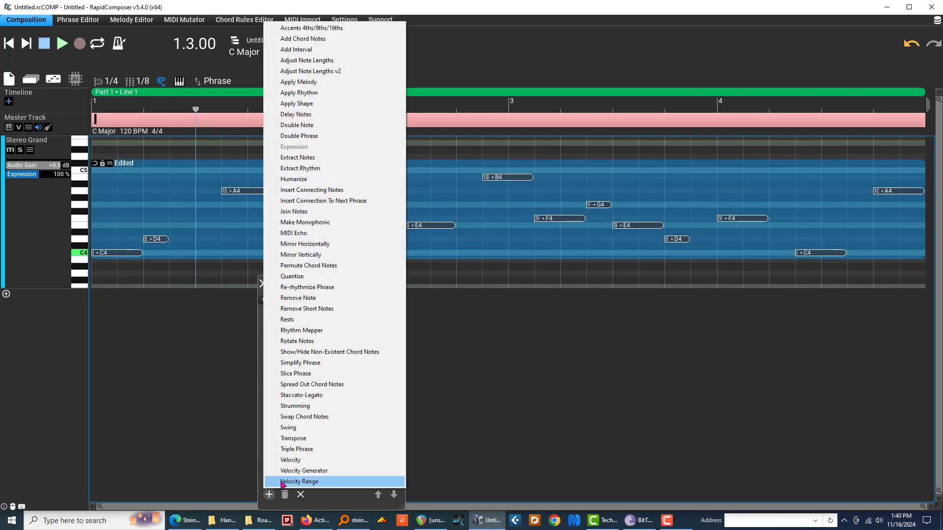
pyautogui.click(302, 396)
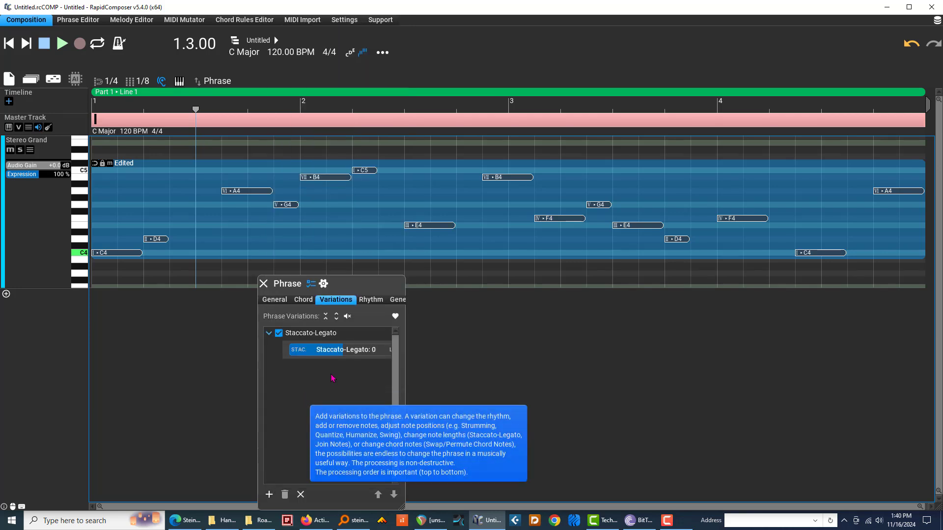
pyautogui.moveTo(342, 353); pyautogui.dragTo(351, 352)
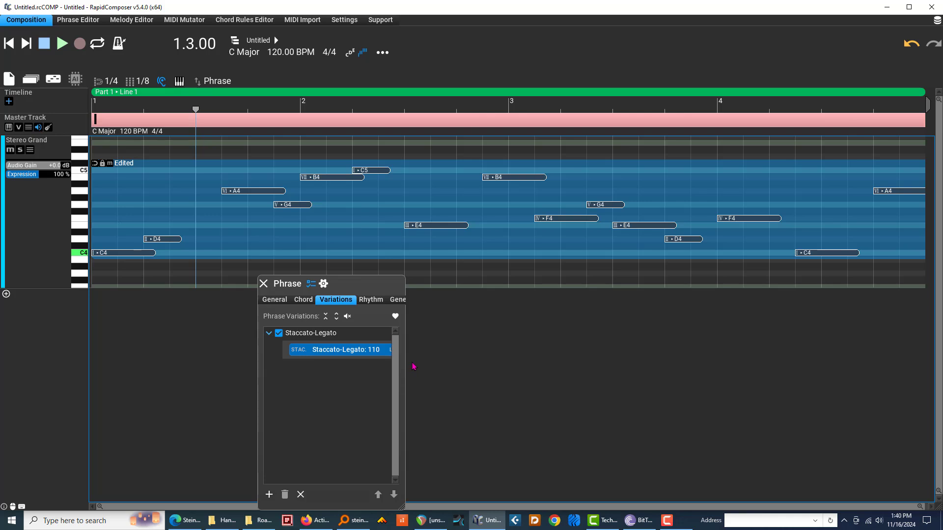
pyautogui.moveTo(413, 367); pyautogui.dragTo(391, 362)
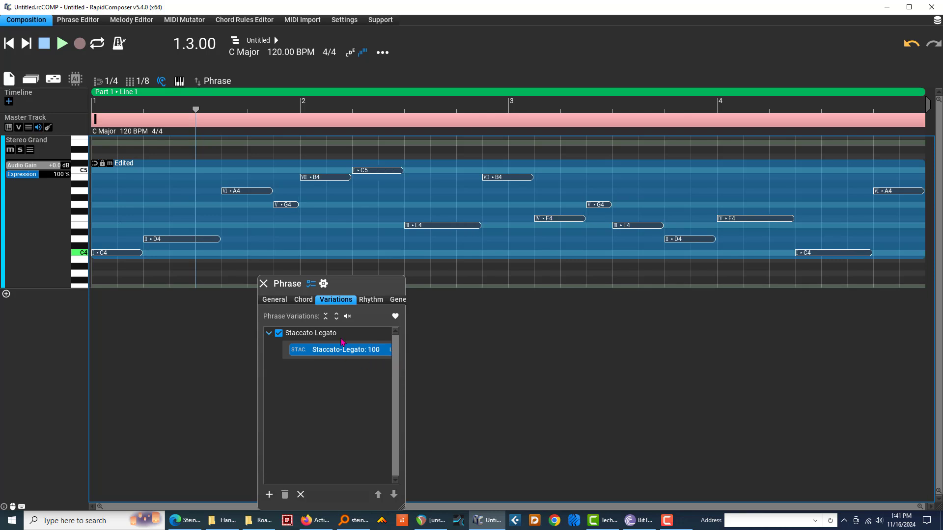
# - Play the legato phrase twice from the start and compare it with the sliced version in the MIDI Mutator
pyautogui.moveTo(357, 288); pyautogui.dragTo(338, 359)
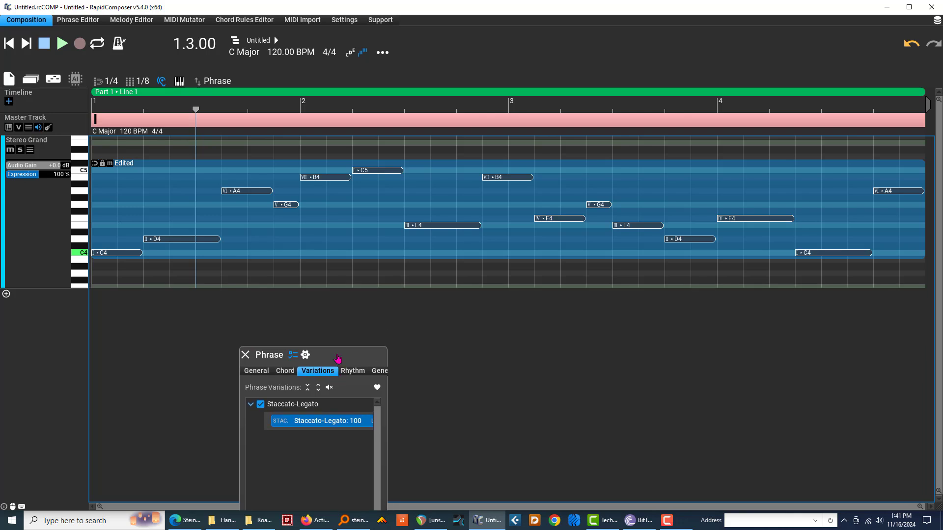
pyautogui.click(44, 43)
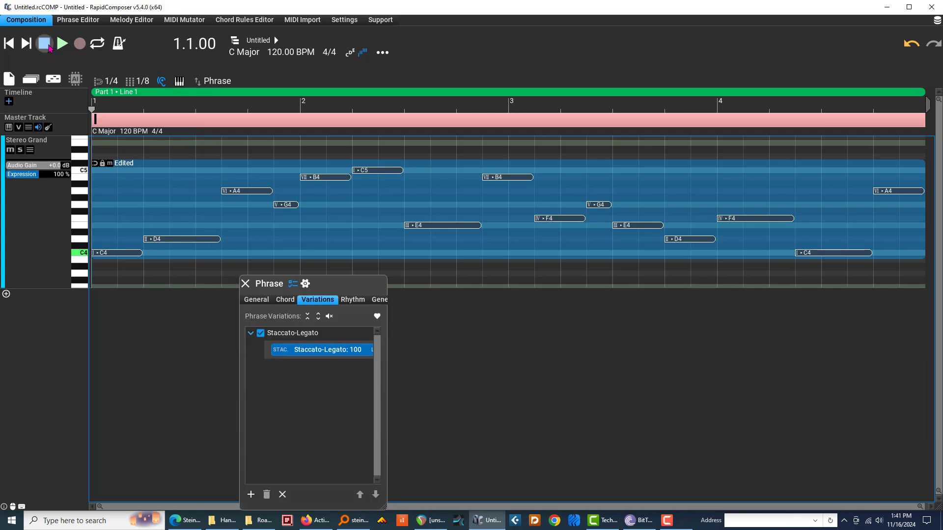
pyautogui.click(61, 44)
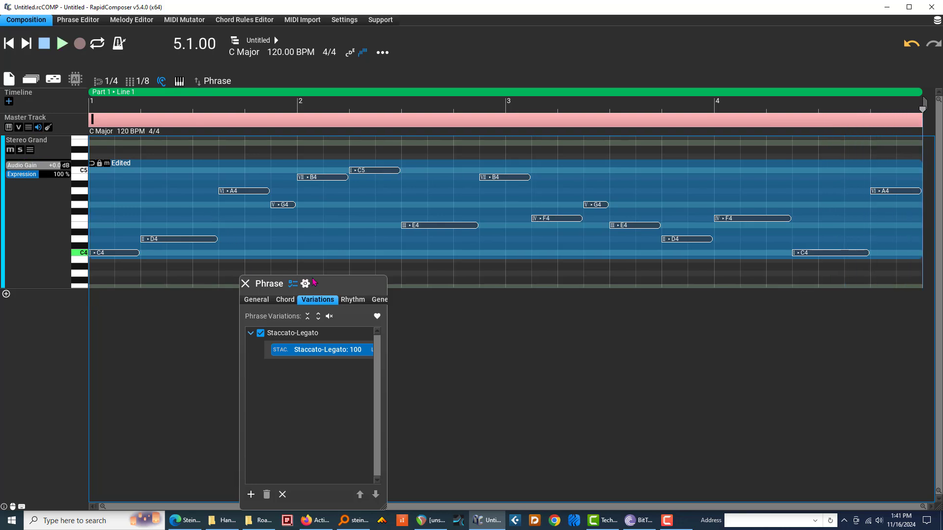
pyautogui.moveTo(313, 280); pyautogui.dragTo(325, 317)
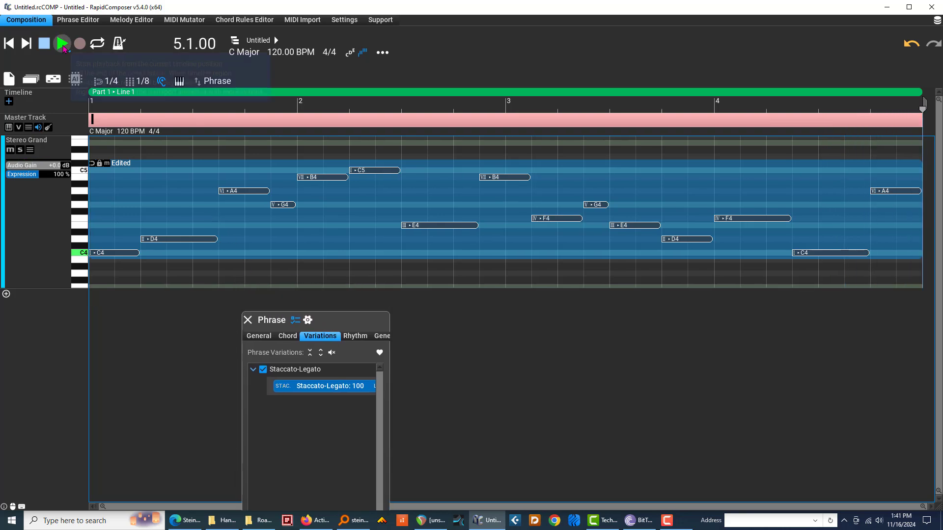
pyautogui.click(62, 44)
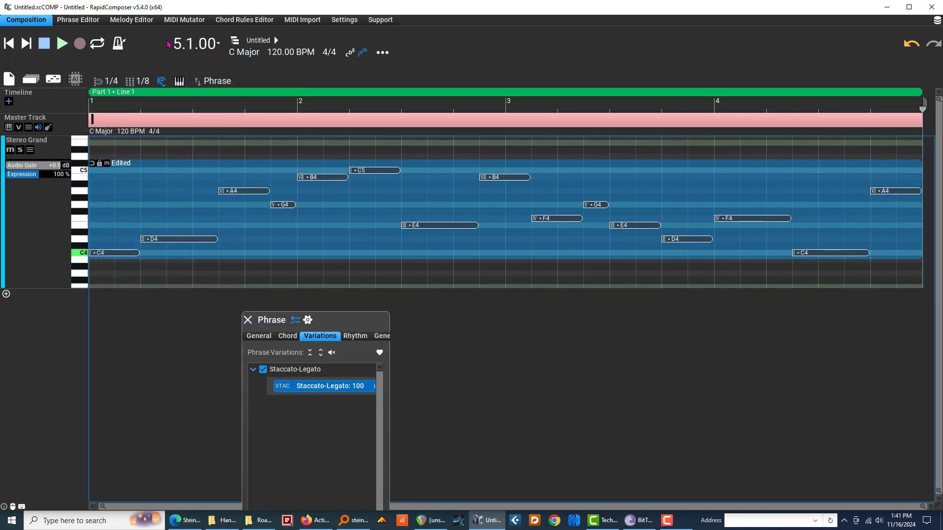
pyautogui.click(179, 23)
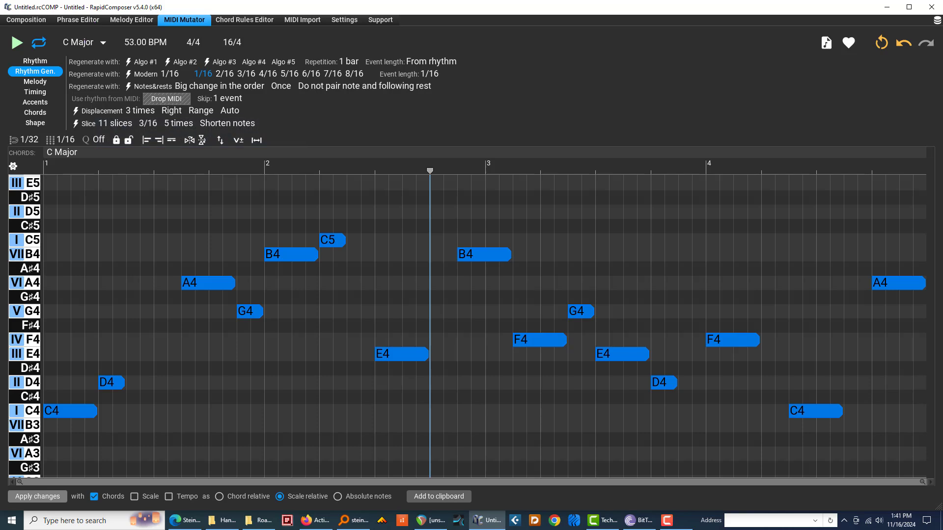
pyautogui.click(29, 19)
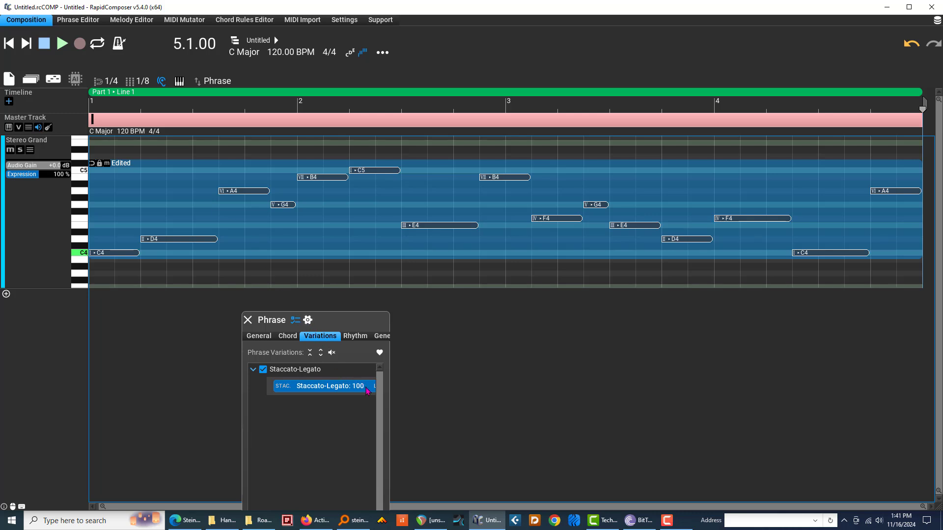
# - Reduce the Staccato-Legato value to 53 and play the phrase from the start to hear the result
pyautogui.scroll(-3, 366, 391)
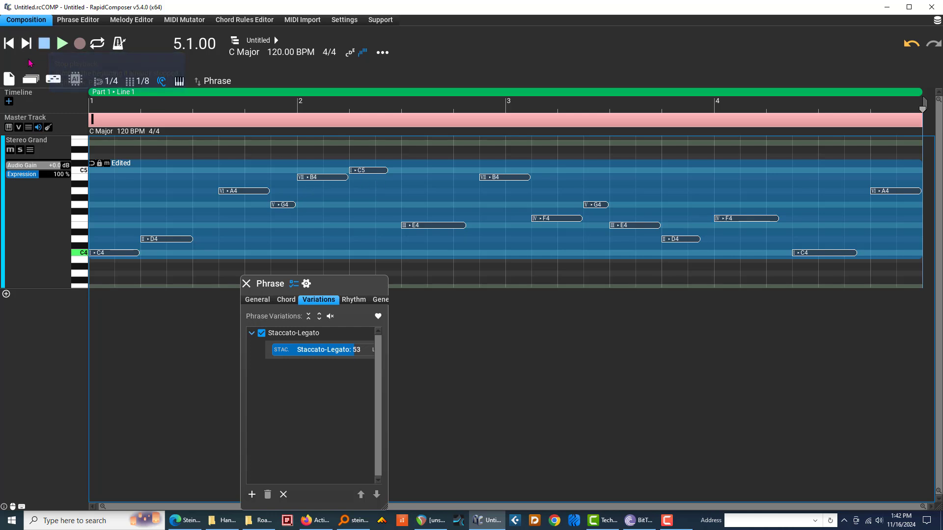
pyautogui.click(43, 44)
pyautogui.click(61, 44)
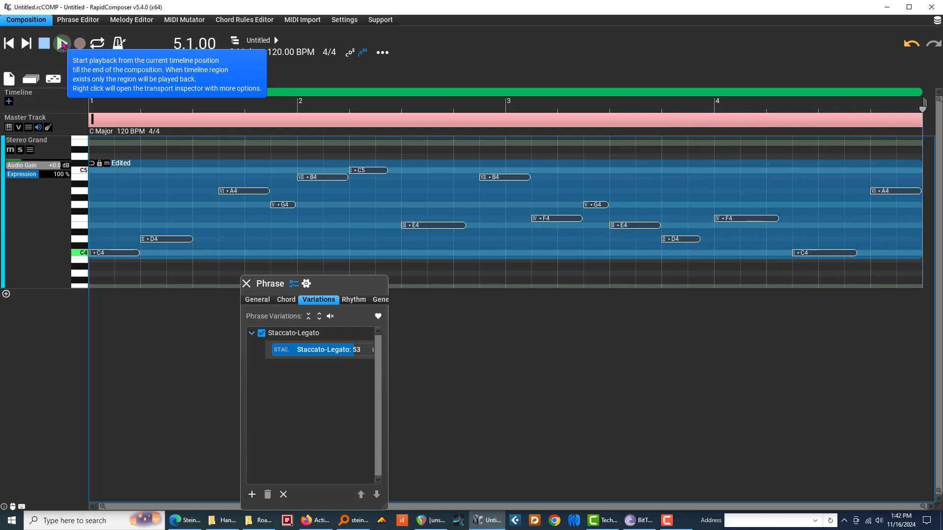
pyautogui.click(63, 43)
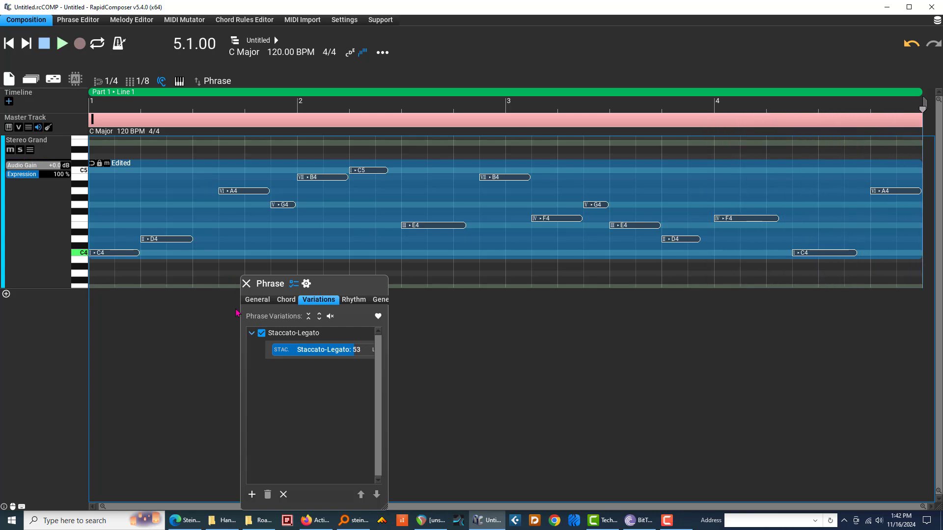
# - Close the phrase inspector, open the sliced phrase in the Phrase Editor and play it there
pyautogui.click(246, 283)
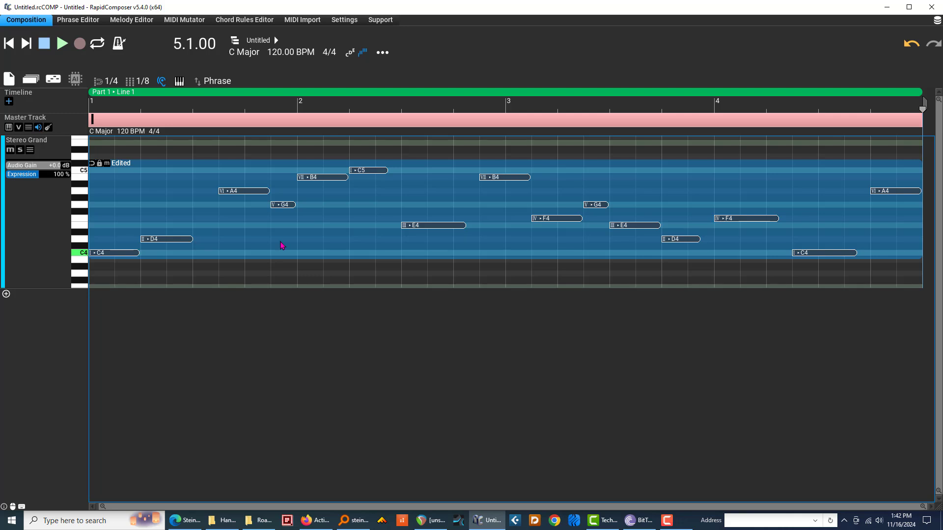
pyautogui.doubleClick(282, 245)
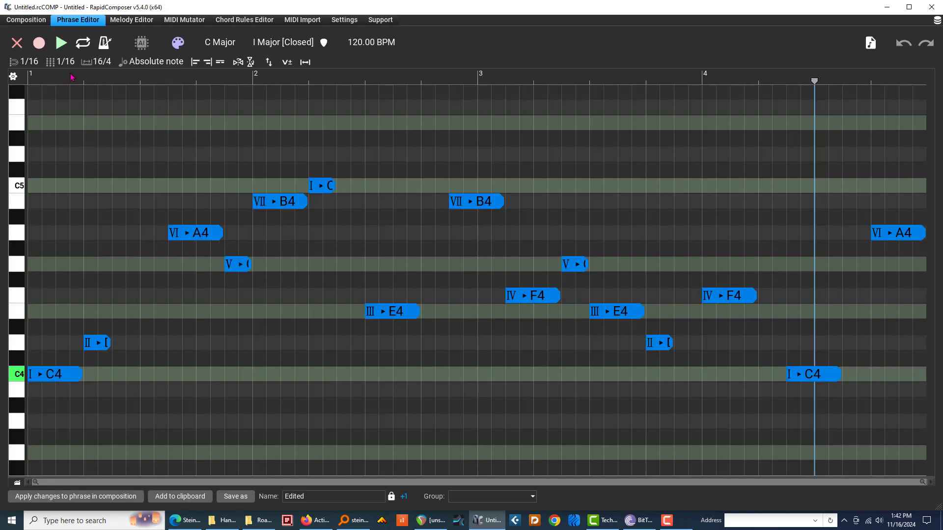
pyautogui.click(59, 45)
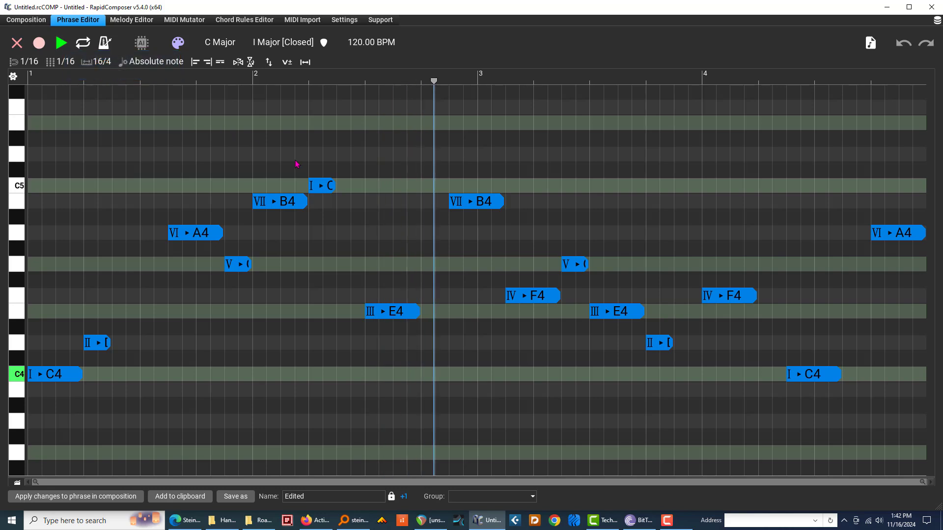
# - Lengthen bar 2's C5 to meet the E4, and extend the B4 before bar 3 to start an eighth note earlier
pyautogui.moveTo(335, 175); pyautogui.dragTo(347, 181)
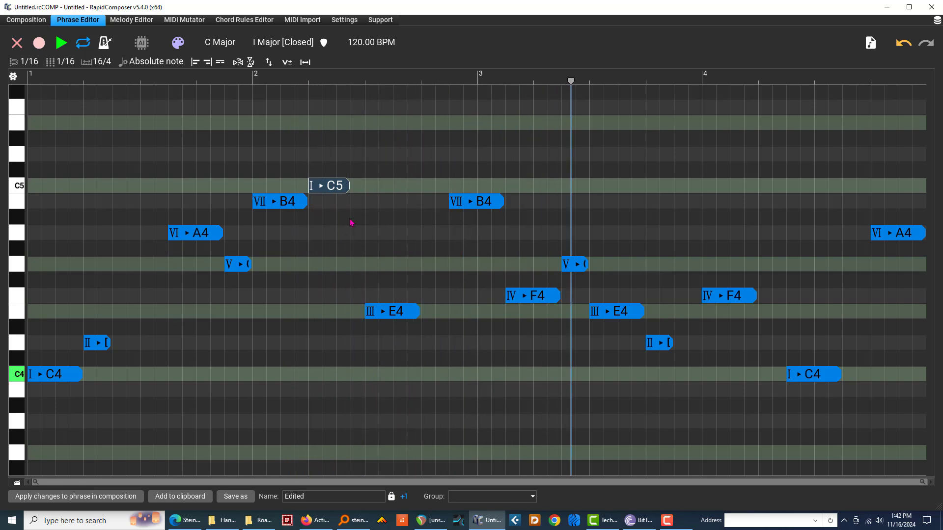
pyautogui.moveTo(351, 181); pyautogui.dragTo(363, 180)
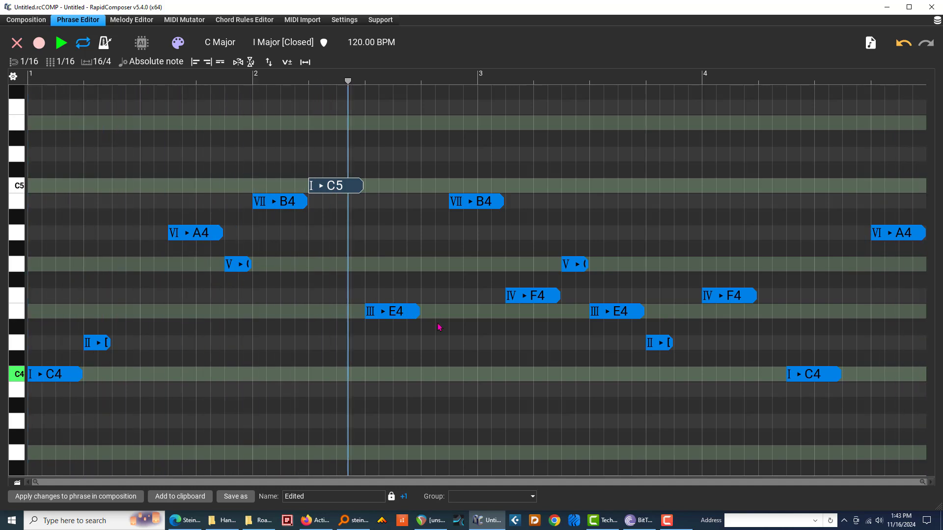
pyautogui.click(448, 202)
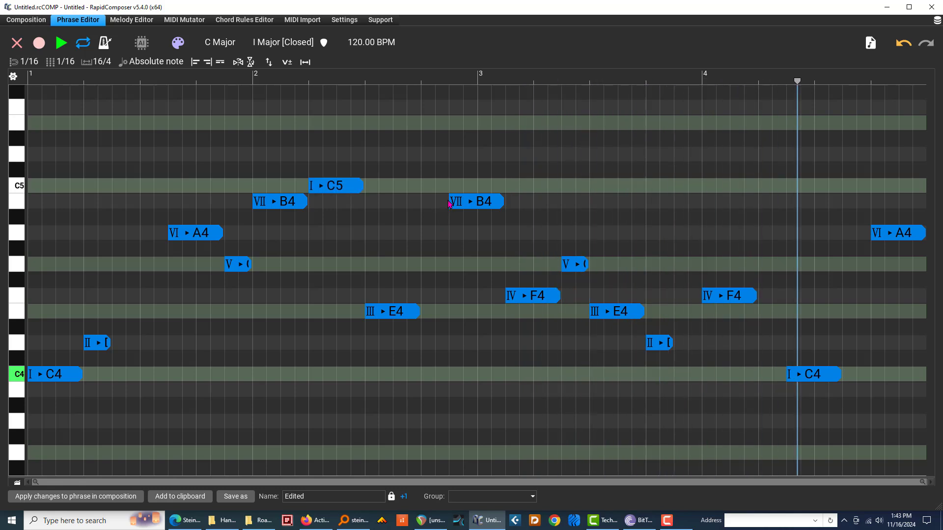
pyautogui.moveTo(451, 203); pyautogui.dragTo(416, 201)
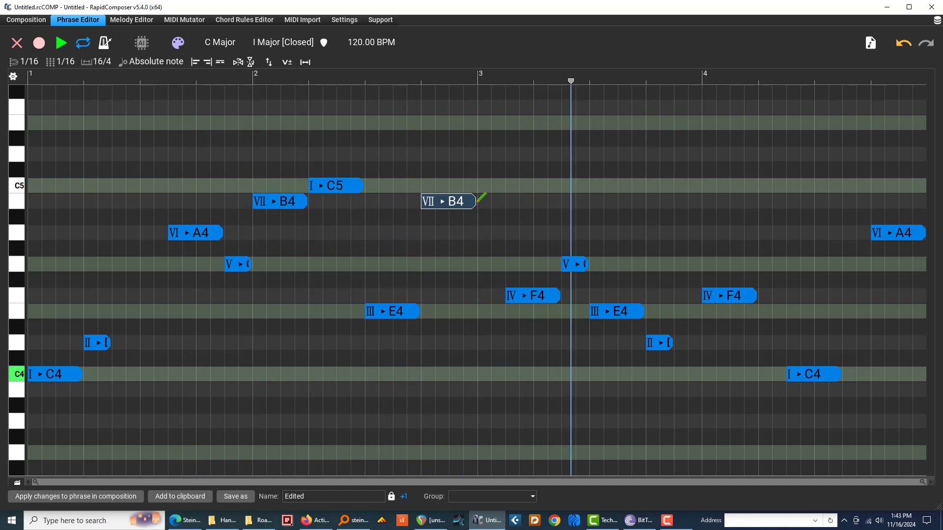
pyautogui.moveTo(480, 196); pyautogui.dragTo(503, 201)
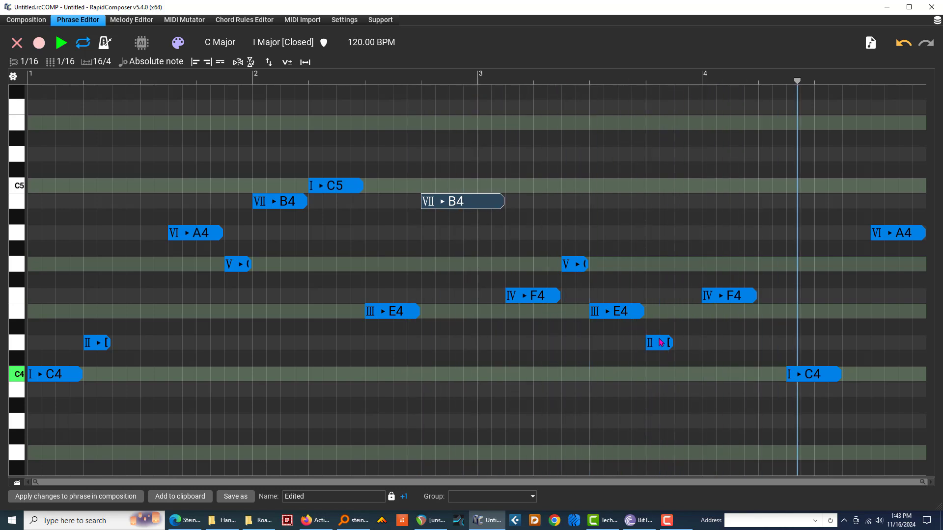
# - Lengthen bar 3's D4 to the start of bar 4, and change the final A4 to a C5 starting right after the C4
pyautogui.moveTo(670, 338); pyautogui.dragTo(702, 338)
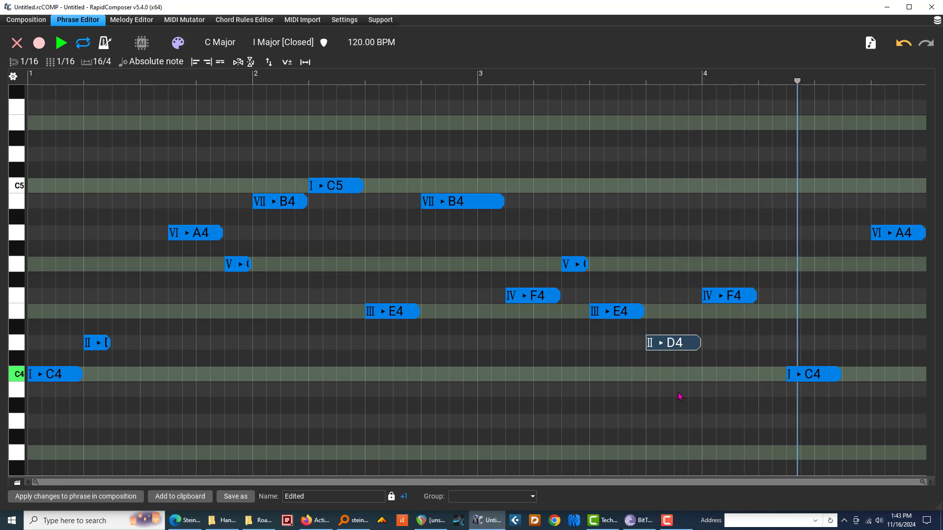
pyautogui.click(875, 238)
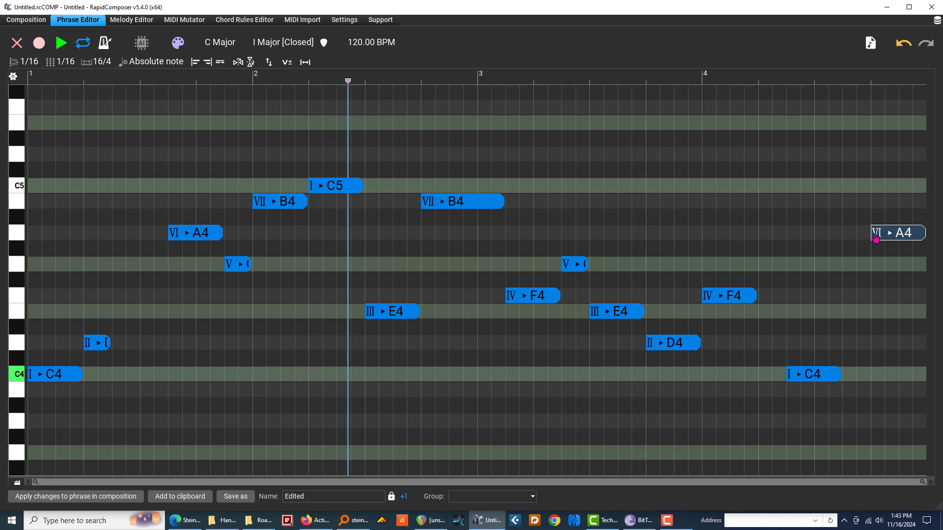
pyautogui.moveTo(875, 238); pyautogui.dragTo(886, 194)
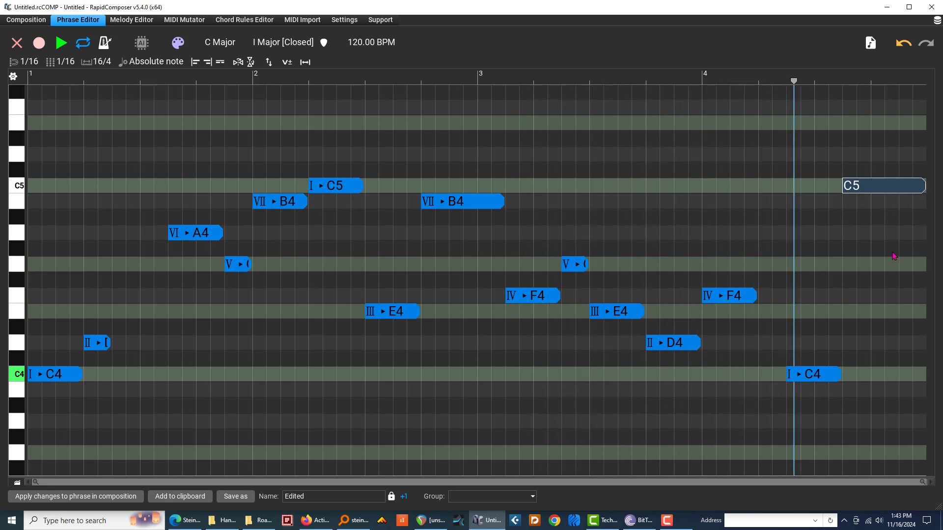
# - Stop playback, shorten bar 4's C4 to an eighth note, and follow it with eighth notes D4, E4, F♯4 and G4
pyautogui.click(62, 45)
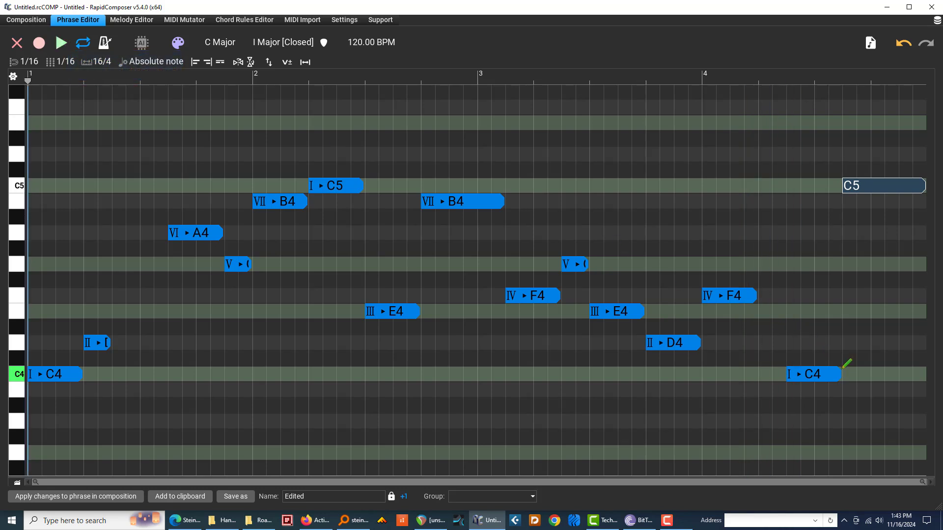
pyautogui.moveTo(841, 369); pyautogui.dragTo(826, 370)
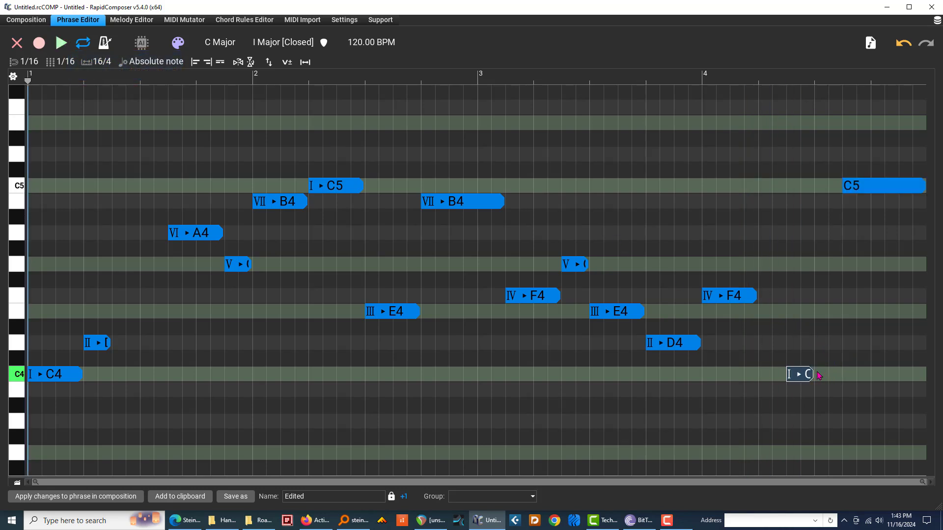
pyautogui.click(817, 348)
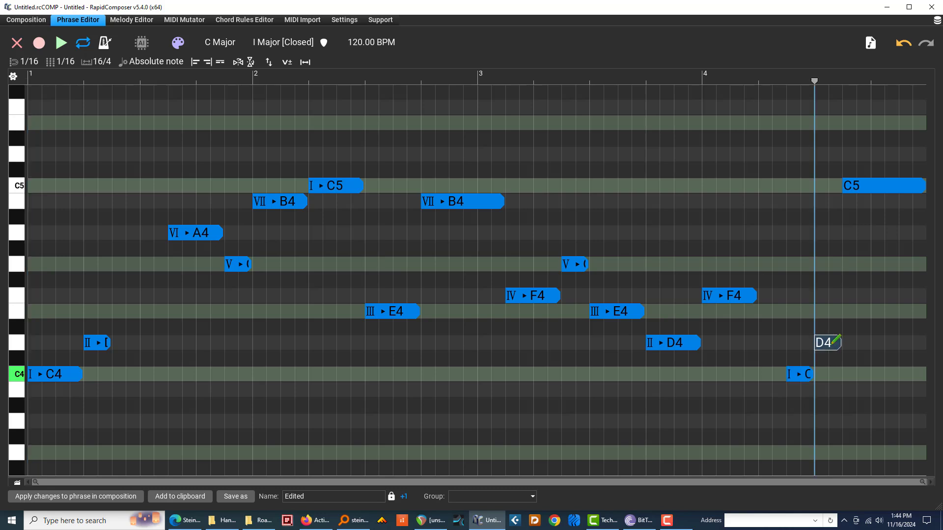
pyautogui.click(847, 313)
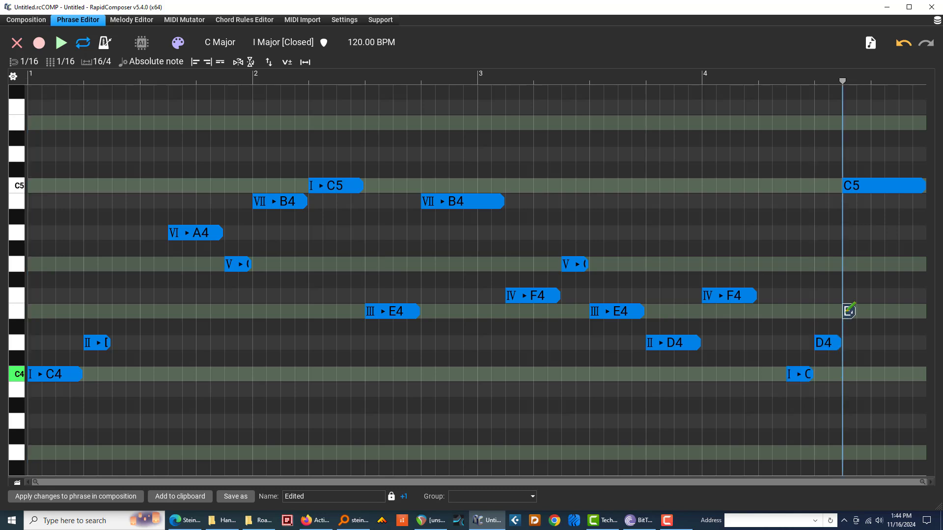
pyautogui.click(873, 283)
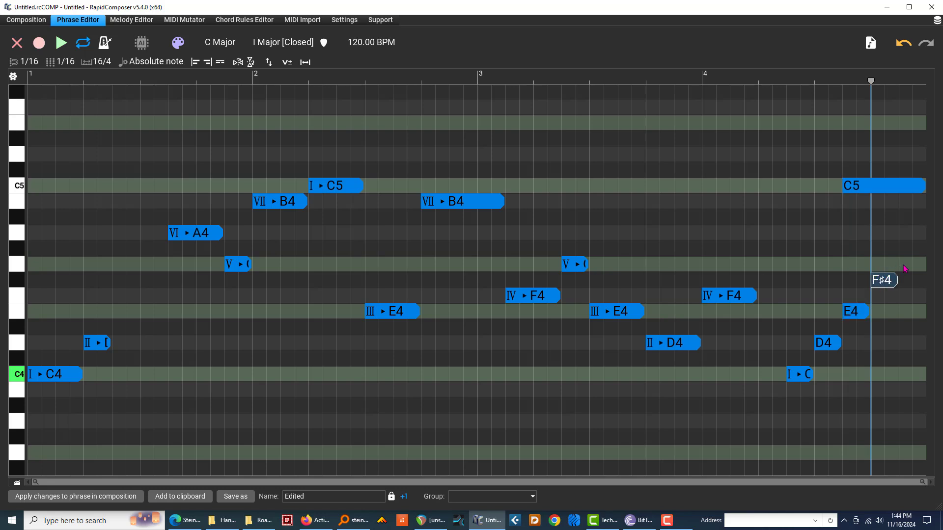
pyautogui.click(905, 265)
# - Delete the long C5 at the phrase end and play the phrase with the new ascending run
pyautogui.click(855, 191)
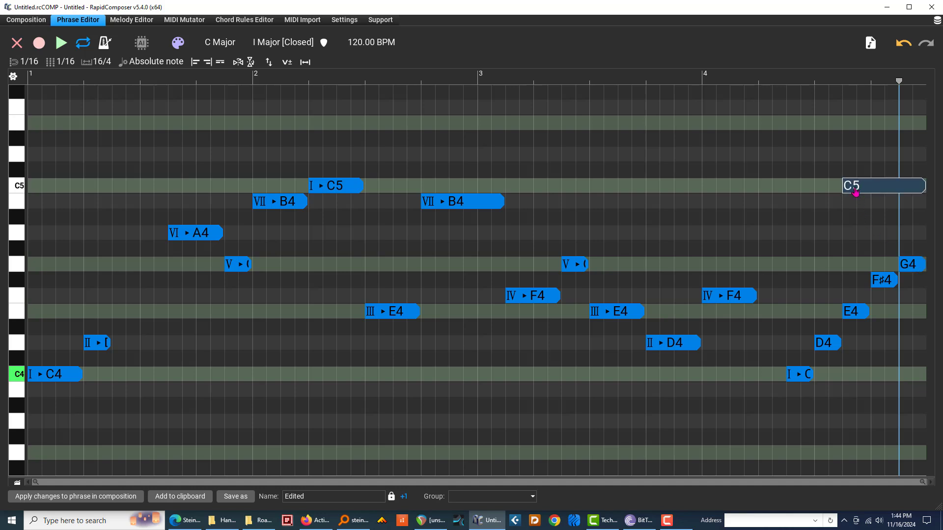
pyautogui.press('Delete')
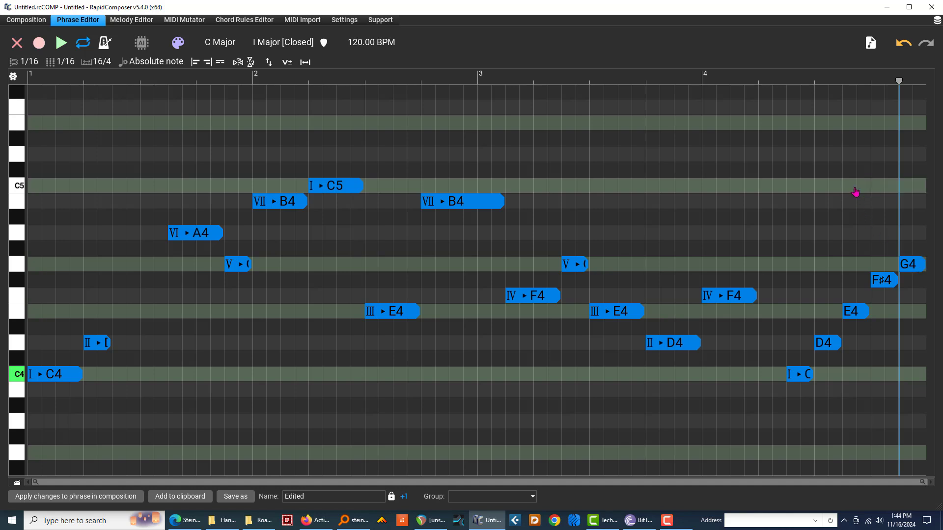
pyautogui.click(60, 44)
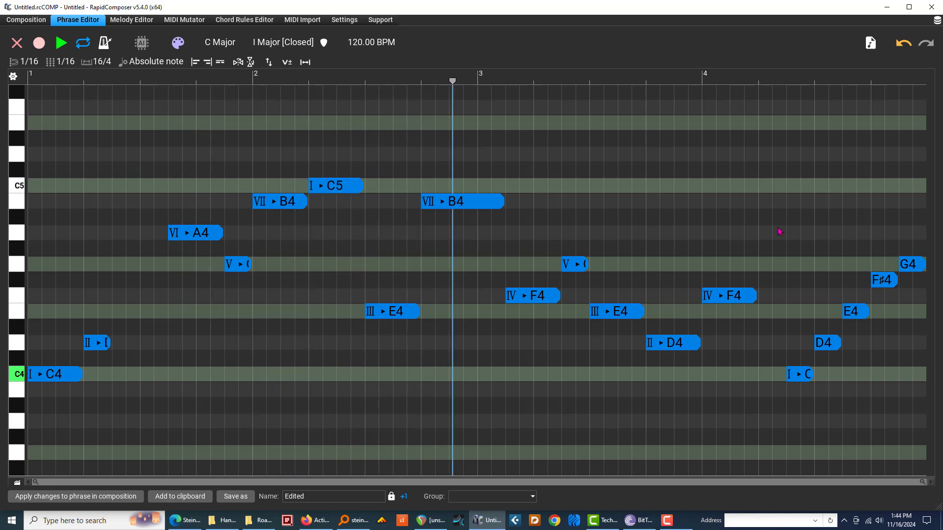
# - Move the closing C4–G4 run an eighth note earlier, and lengthen its G4 to the end of the phrase
pyautogui.moveTo(779, 228); pyautogui.dragTo(770, 377)
pyautogui.click(801, 407)
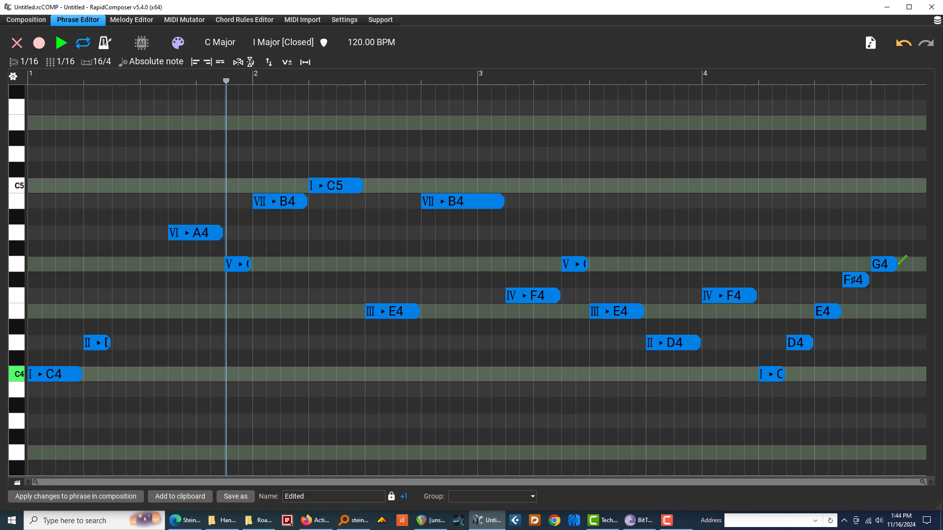
pyautogui.moveTo(897, 265); pyautogui.dragTo(925, 265)
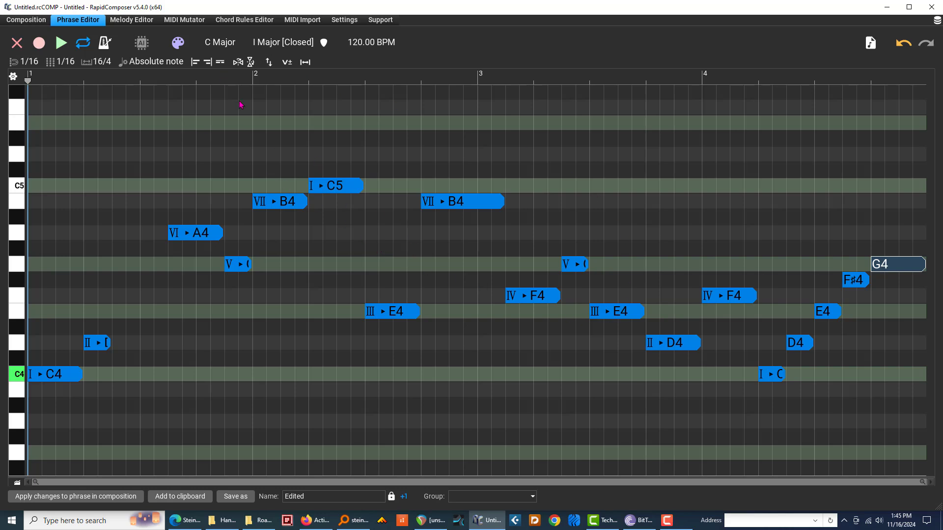
# - Look at the composition, the Melody Editor and the MIDI Mutator, and return to the composition
pyautogui.click(39, 21)
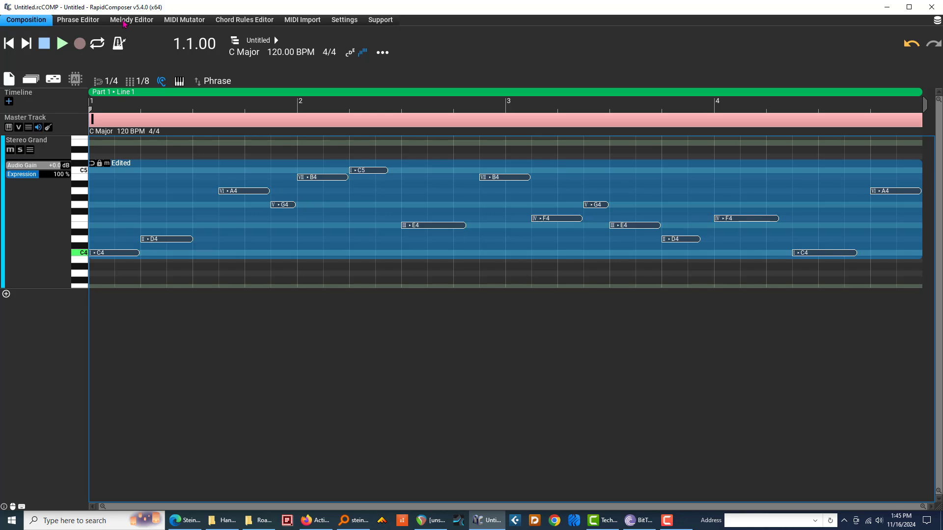
pyautogui.click(129, 21)
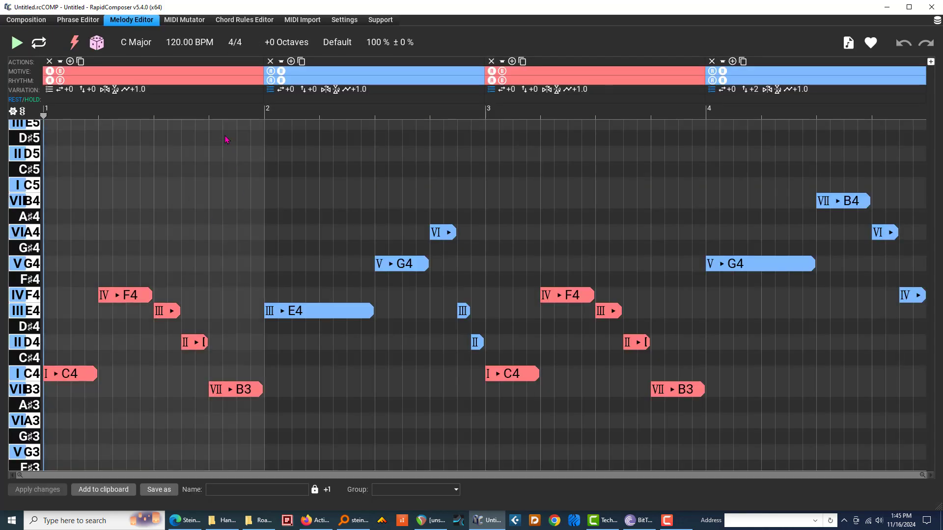
pyautogui.click(196, 21)
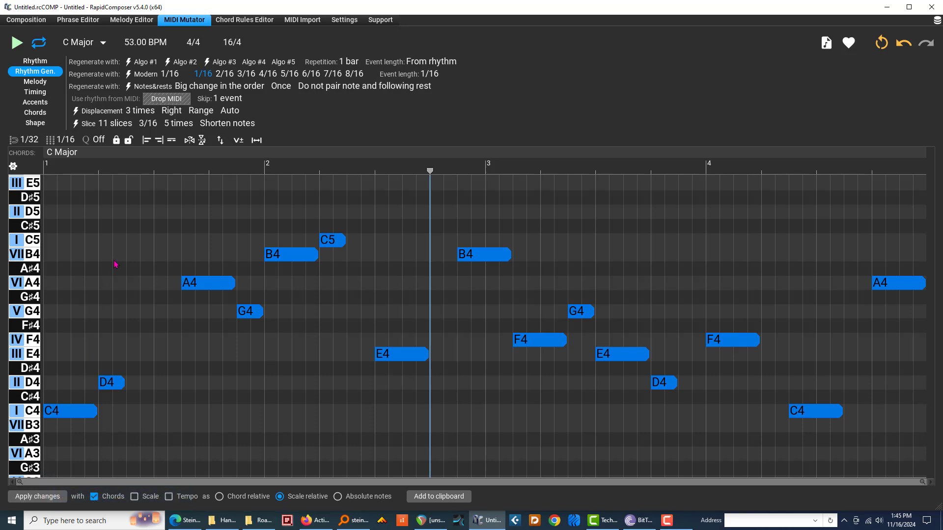
pyautogui.click(37, 21)
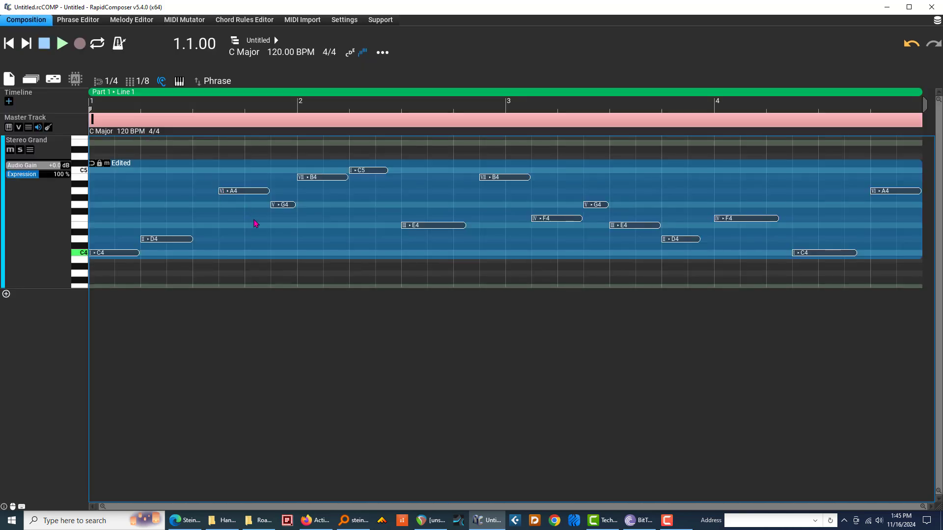
# - Check the phrase's variations in its inspector, and compare its notes in the Phrase Editor with those in the composition
pyautogui.doubleClick(273, 177)
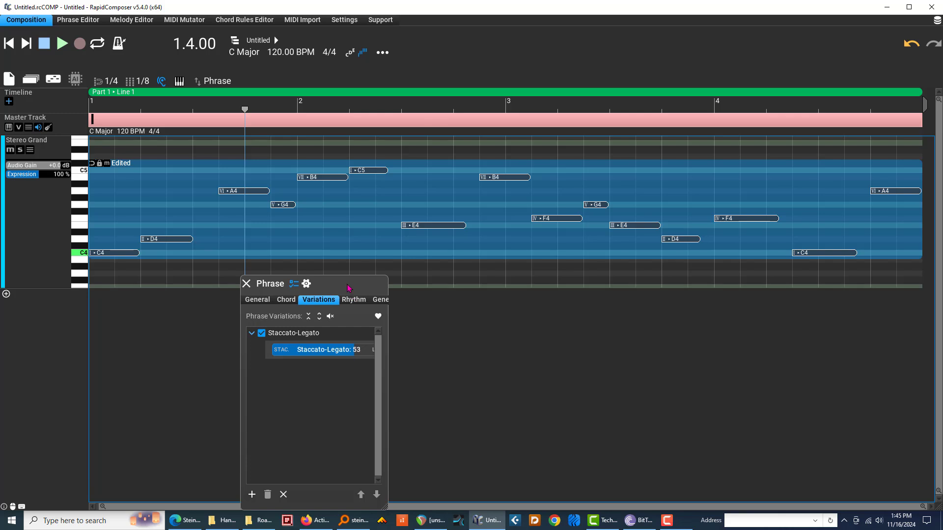
pyautogui.click(246, 283)
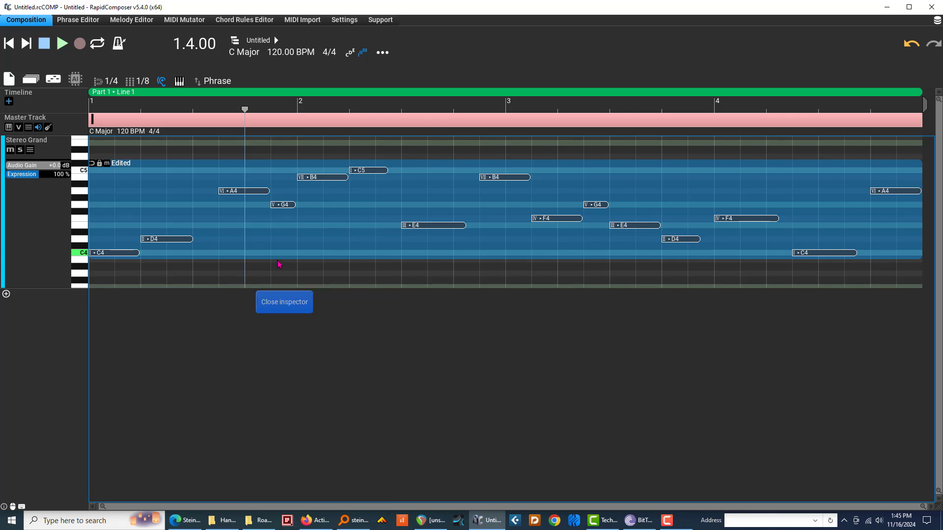
pyautogui.doubleClick(302, 241)
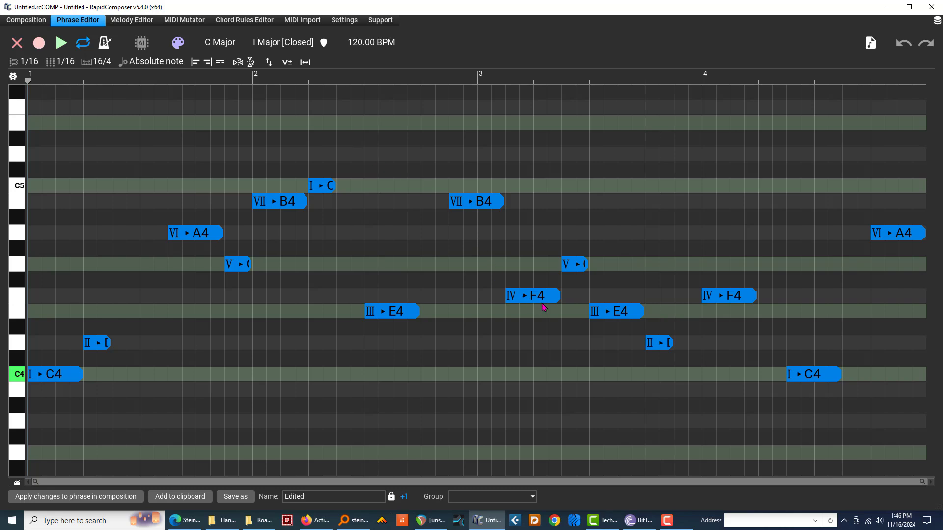
pyautogui.click(27, 19)
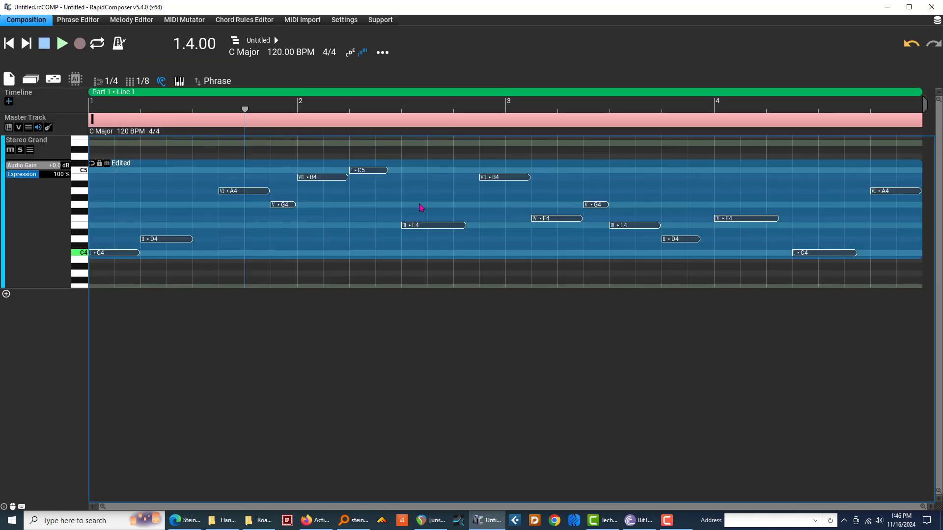
pyautogui.doubleClick(421, 207)
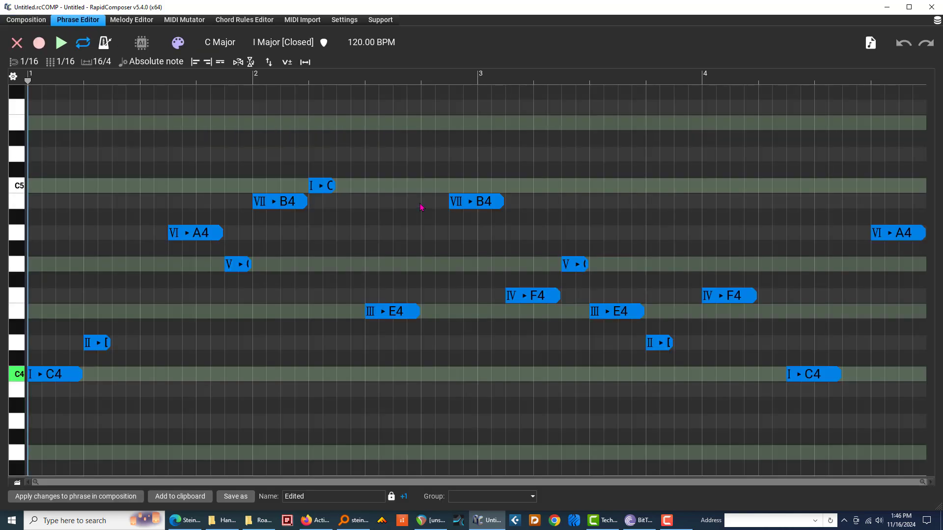
pyautogui.click(27, 20)
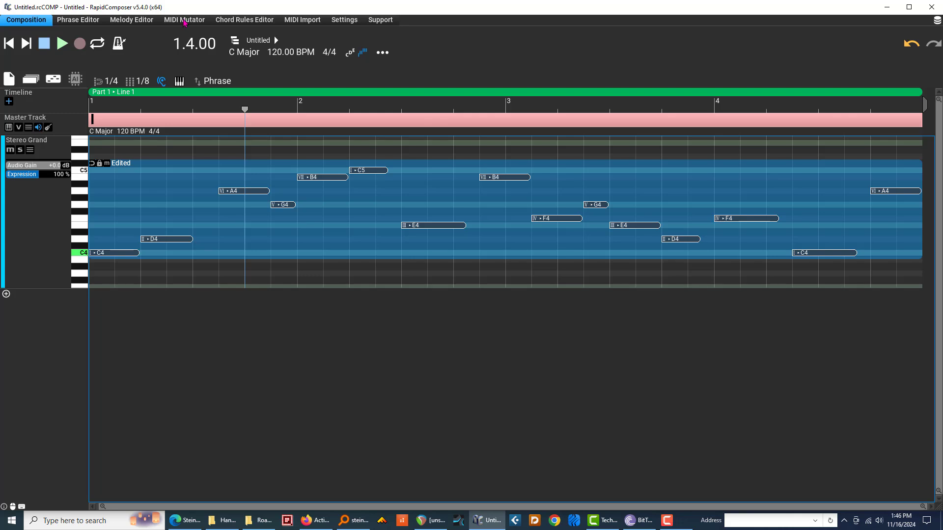
# - Review the MIDI Mutator's Melody, Rhythm and Rhythm Gen. options, and read the description of using a rhythm from MIDI
pyautogui.click(184, 21)
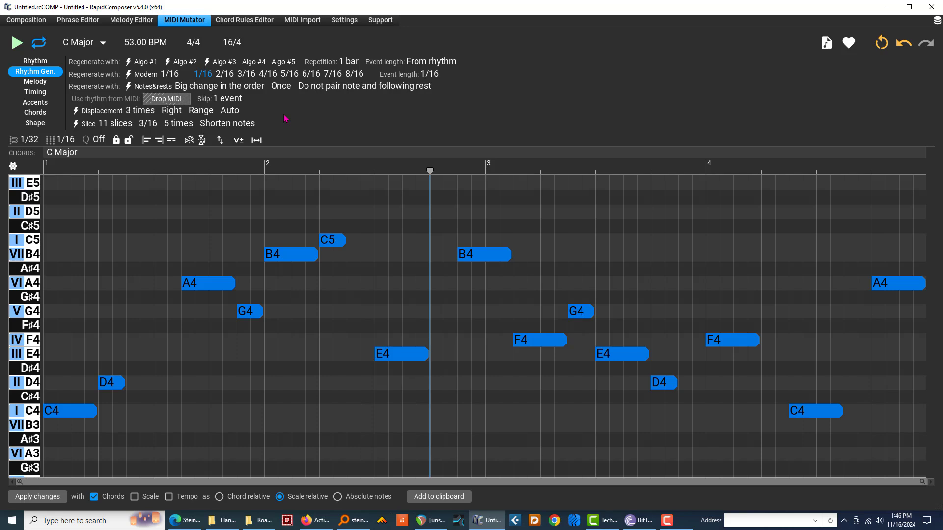
pyautogui.click(39, 85)
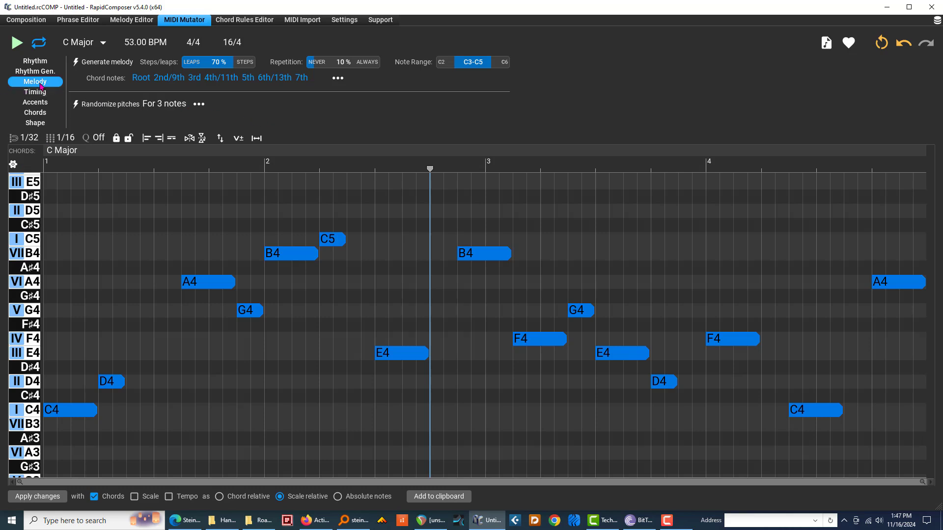
pyautogui.click(35, 60)
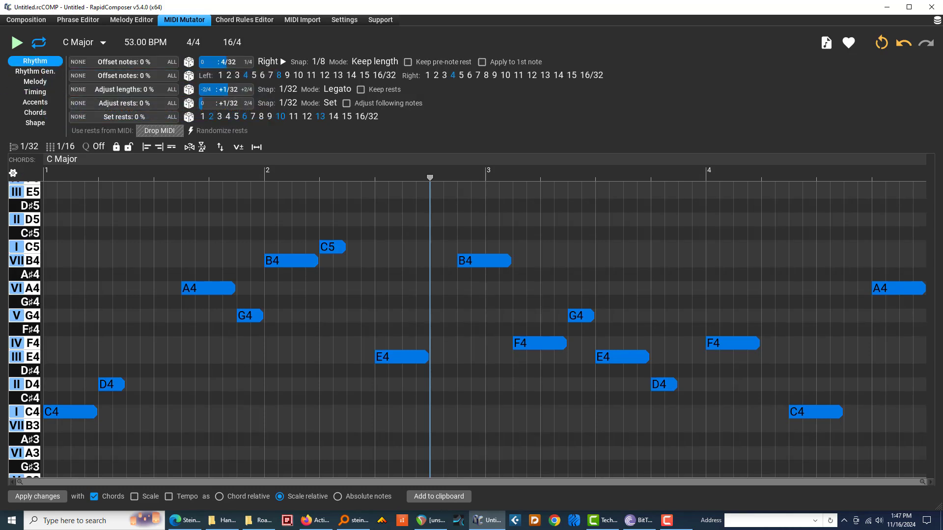
pyautogui.click(35, 71)
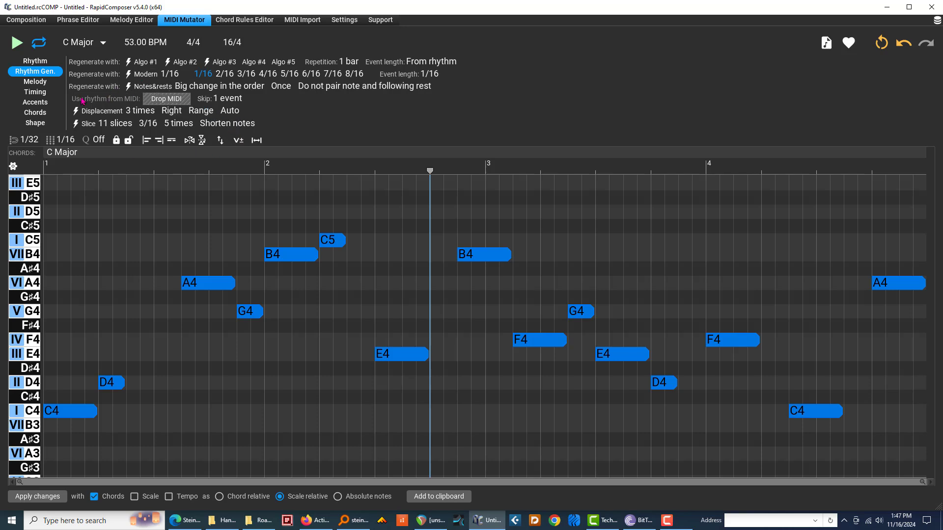
pyautogui.moveTo(82, 102)
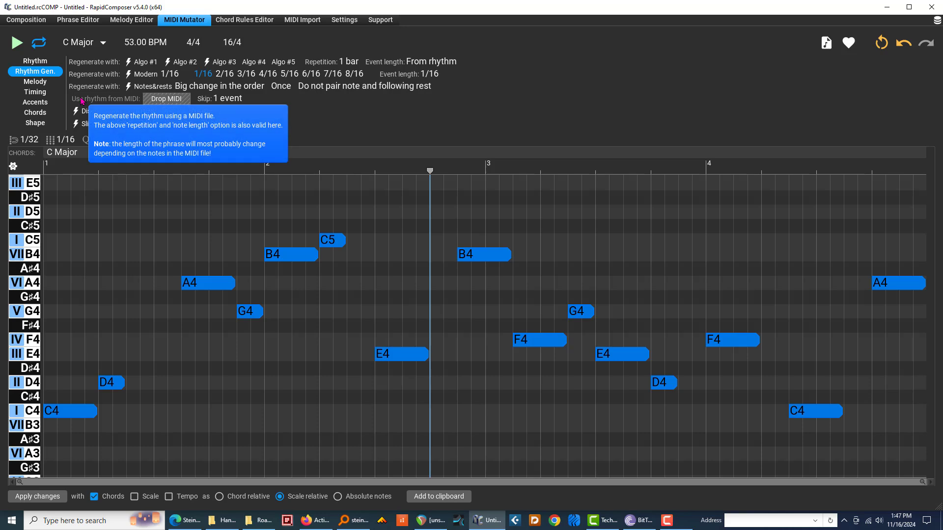